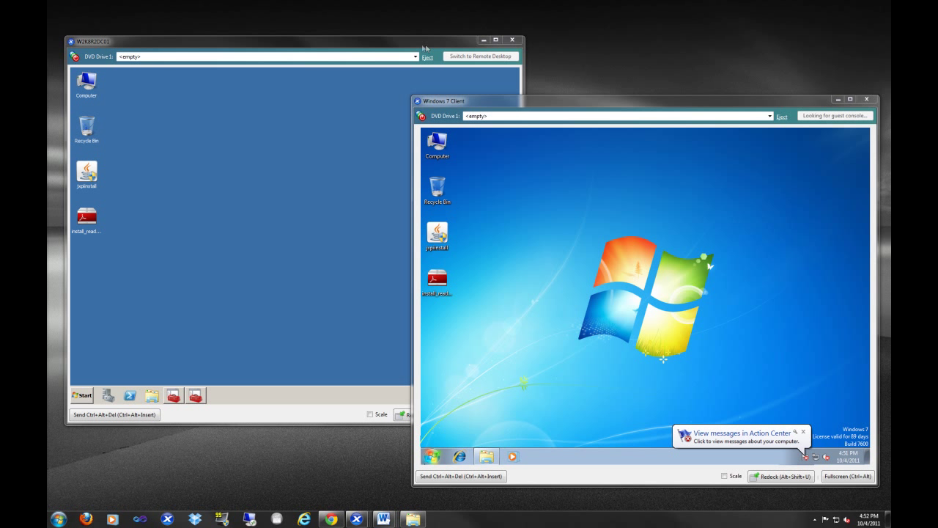
# - Dismiss the Windows 7 Client's Action Center notification and review the headline and subheading of the Java and Adobe malware article in Chrome
pyautogui.click(803, 434)
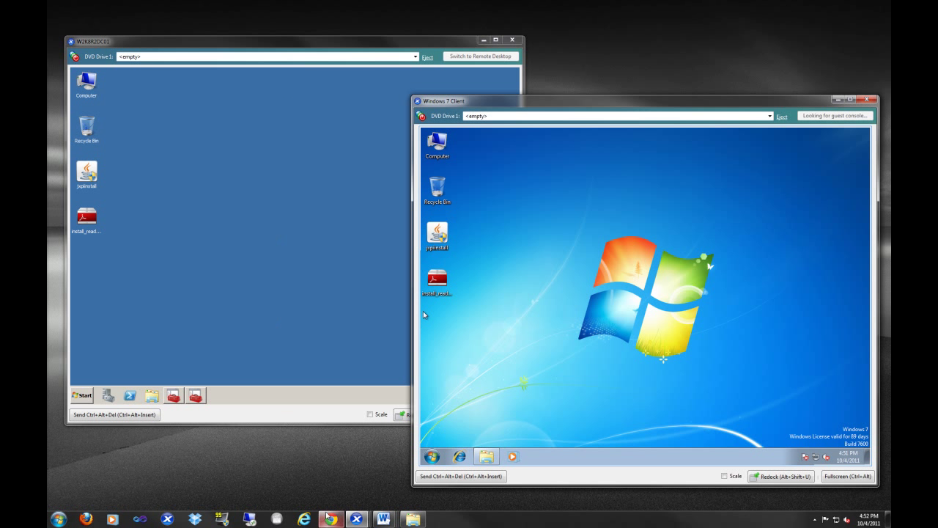
pyautogui.click(333, 521)
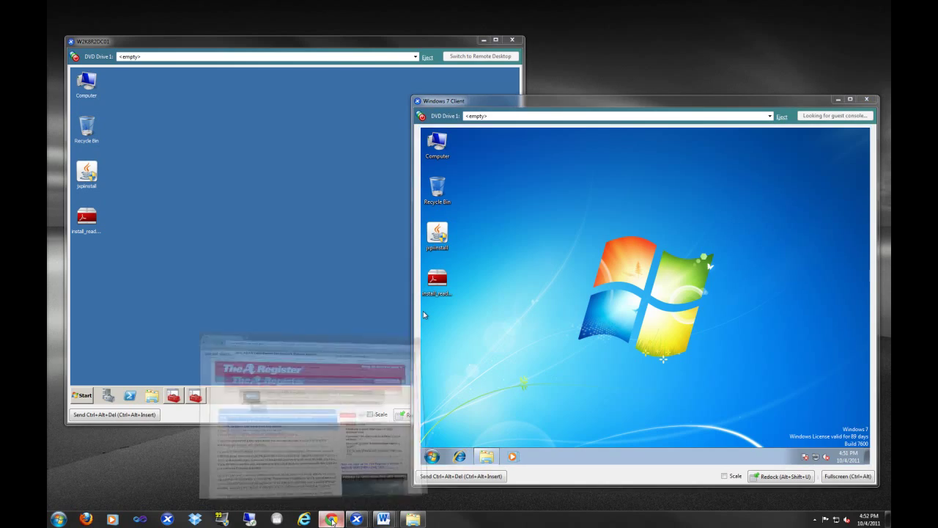
pyautogui.moveTo(322, 93); pyautogui.dragTo(408, 3)
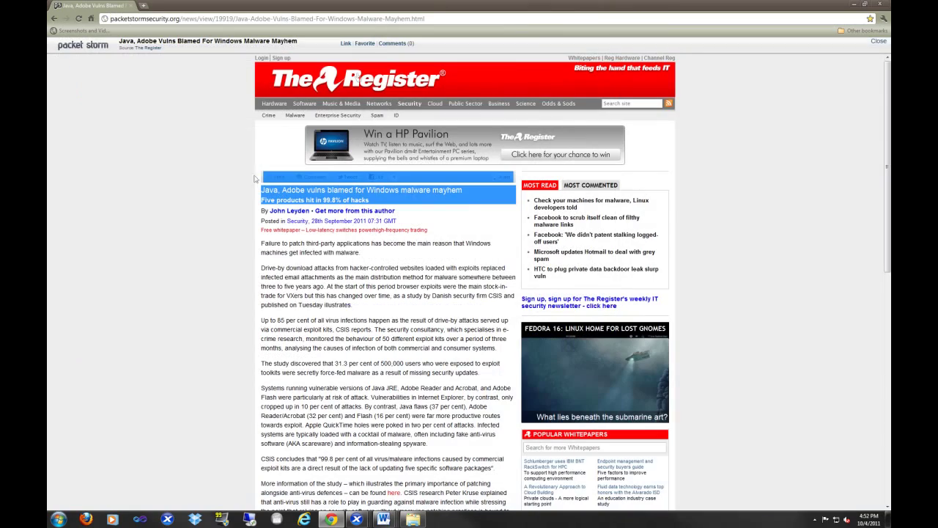
pyautogui.click(264, 187)
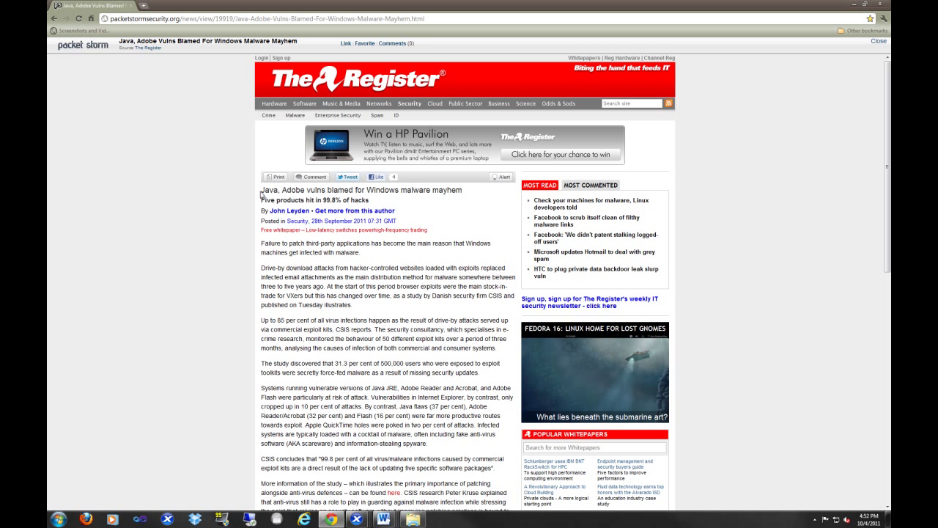
pyautogui.moveTo(264, 190); pyautogui.dragTo(466, 194)
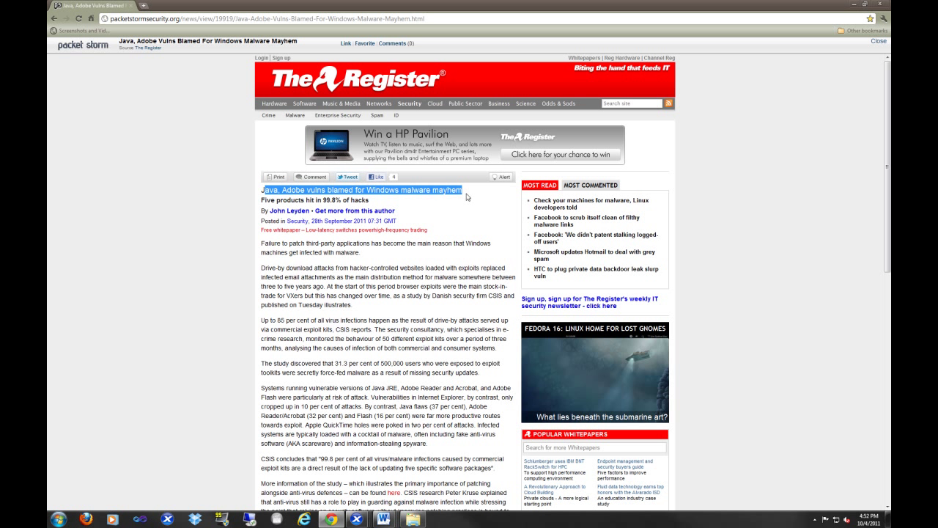
pyautogui.moveTo(383, 203); pyautogui.dragTo(260, 201)
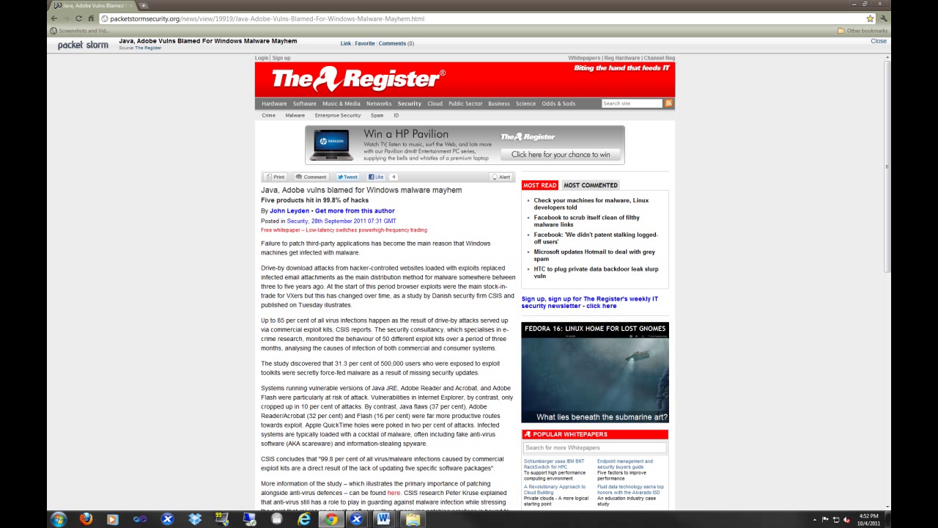
pyautogui.doubleClick(329, 200)
pyautogui.click(379, 203)
pyautogui.moveTo(380, 203); pyautogui.dragTo(261, 200)
pyautogui.scroll(-1, 573, 282)
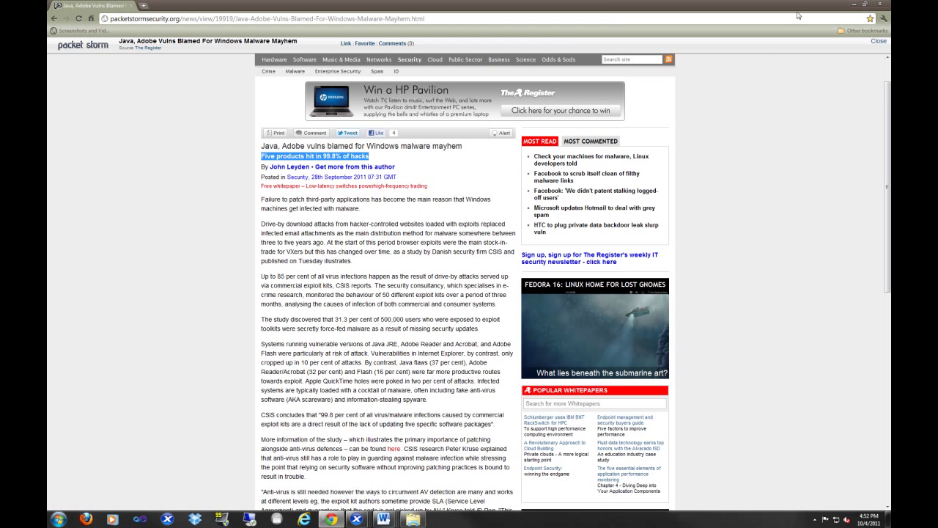
pyautogui.click(855, 5)
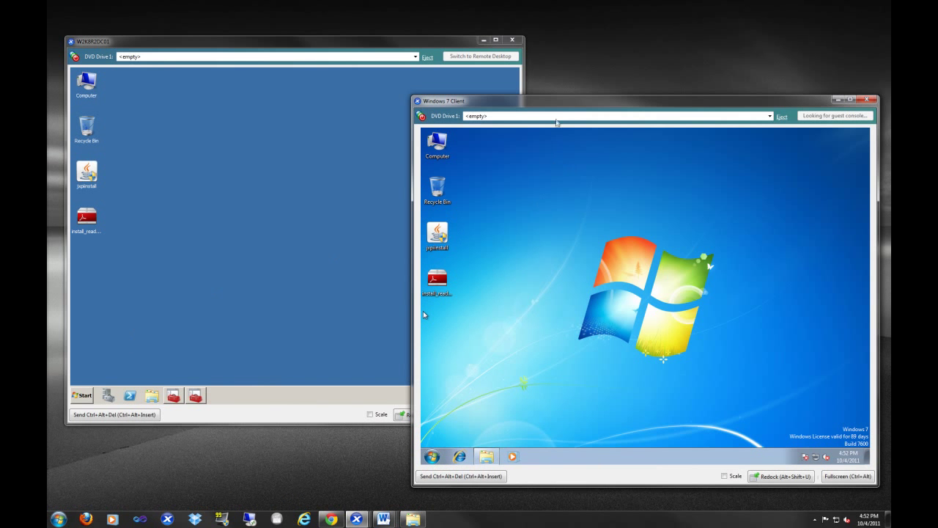
# - Reposition the W2K8R2DC01 and Windows 7 Client console windows farther apart, leaving the Windows 7 Client in front
pyautogui.moveTo(559, 105); pyautogui.dragTo(563, 117)
pyautogui.moveTo(340, 44); pyautogui.dragTo(330, 25)
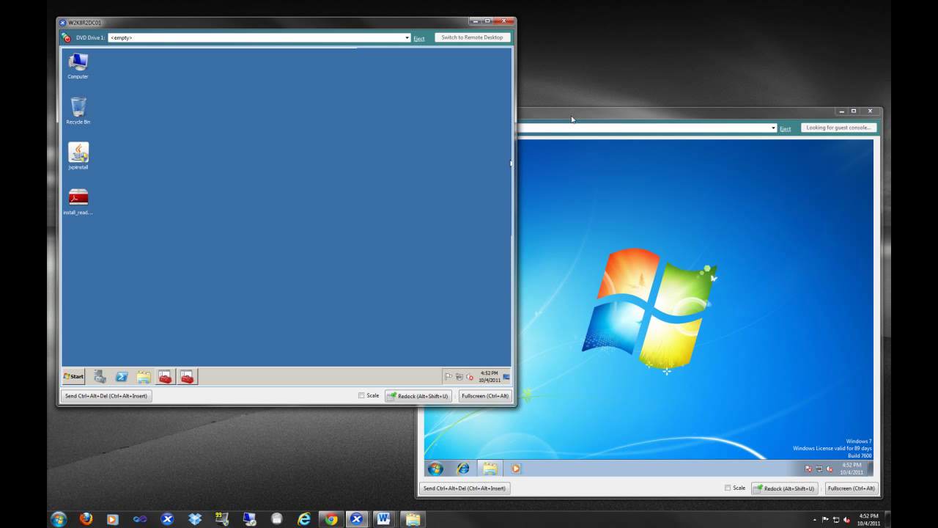
pyautogui.moveTo(574, 118); pyautogui.dragTo(572, 123)
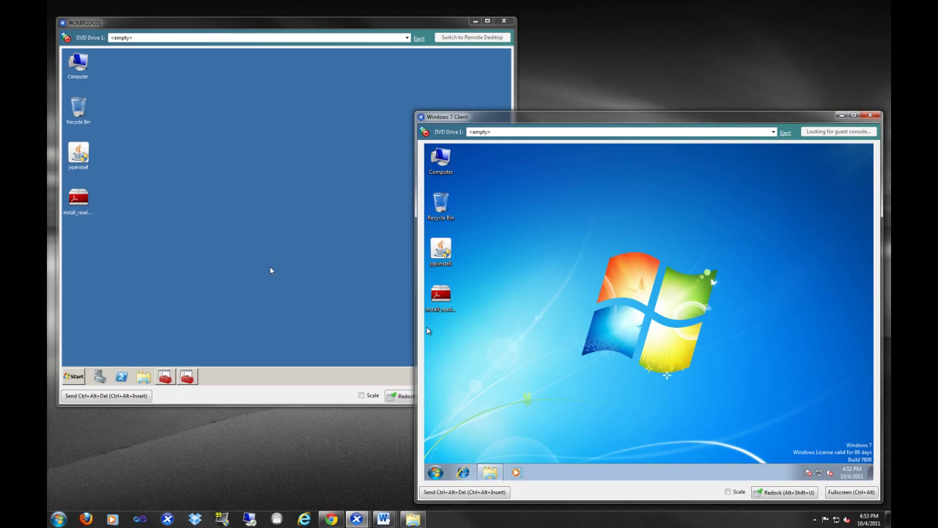
# - Search the web for "foxit" in a new Chrome tab and view the Secure PDF Reader product page
pyautogui.click(332, 518)
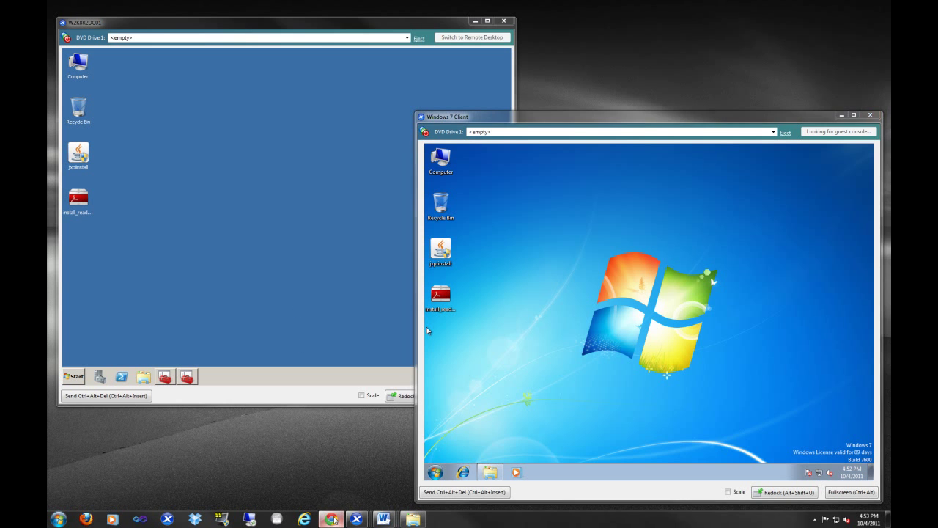
pyautogui.hotkey('ctrl', 't')
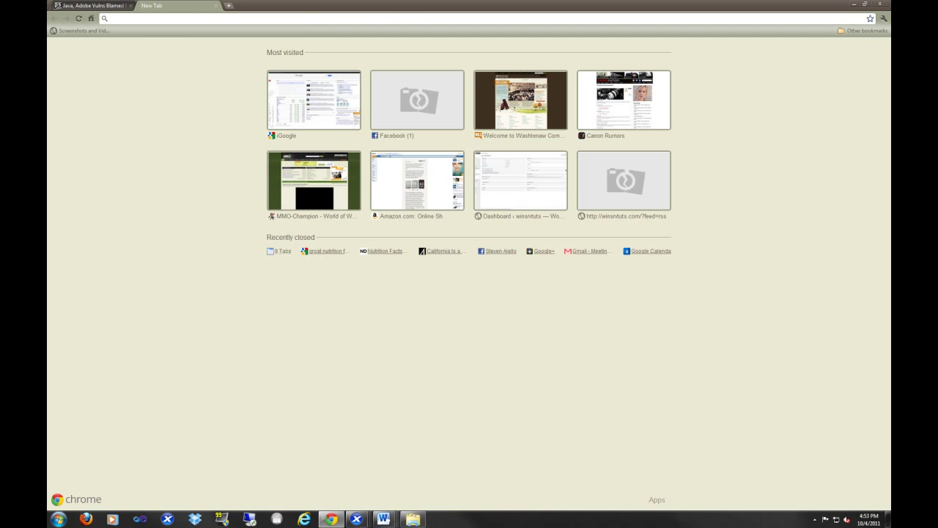
pyautogui.write('fo')
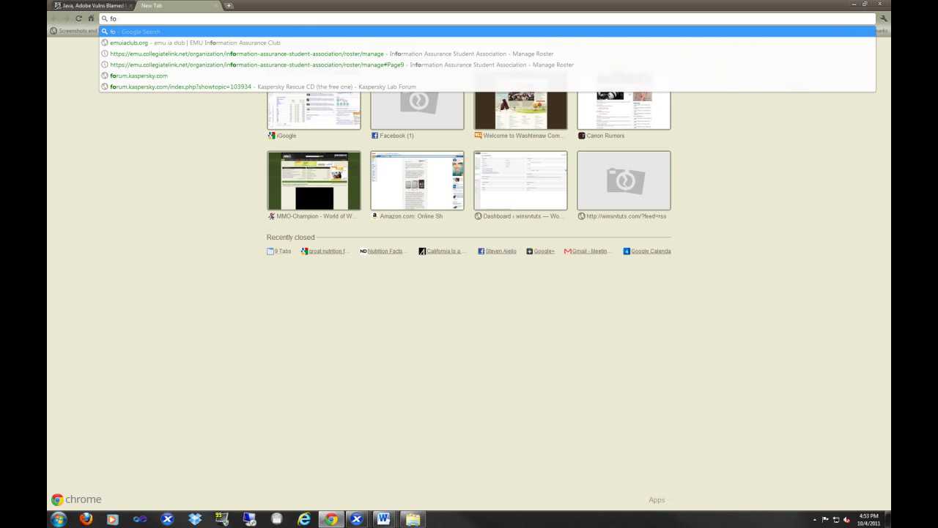
pyautogui.write('xit')
pyautogui.press('Return')
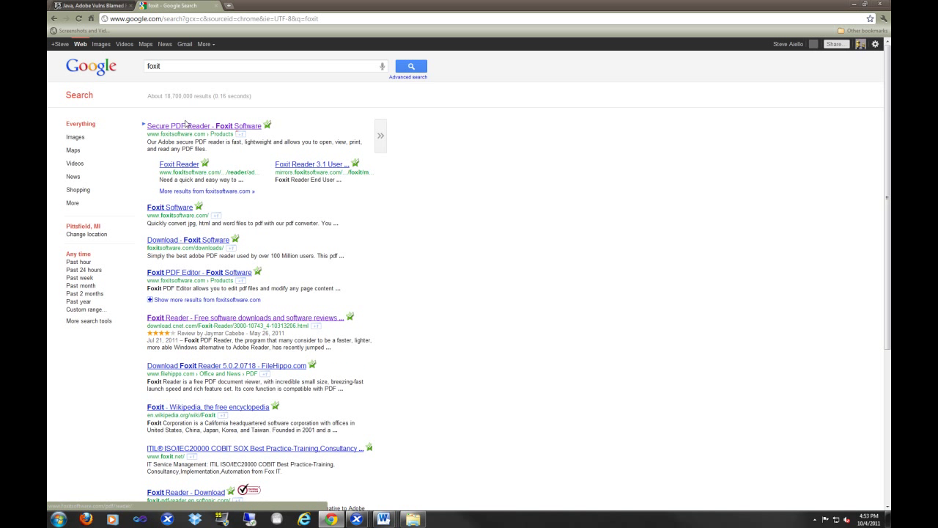
pyautogui.click(186, 125)
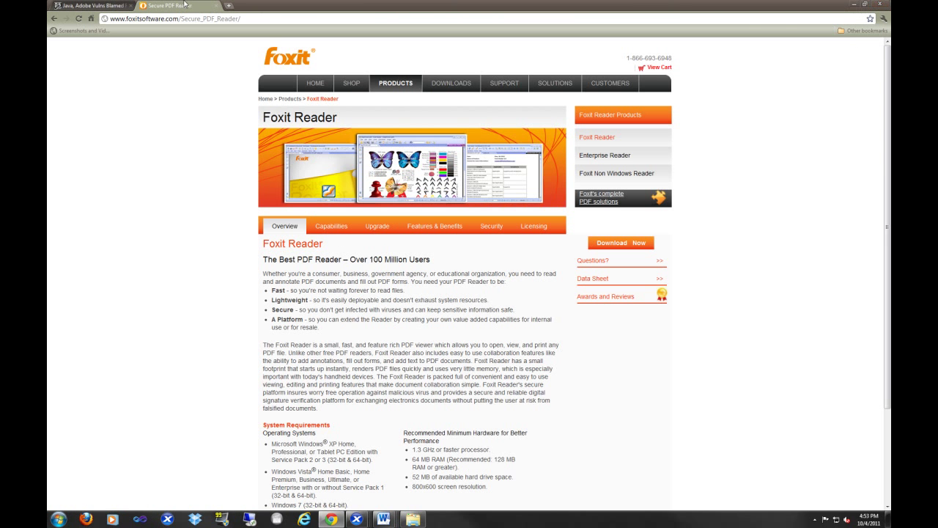
pyautogui.click(853, 4)
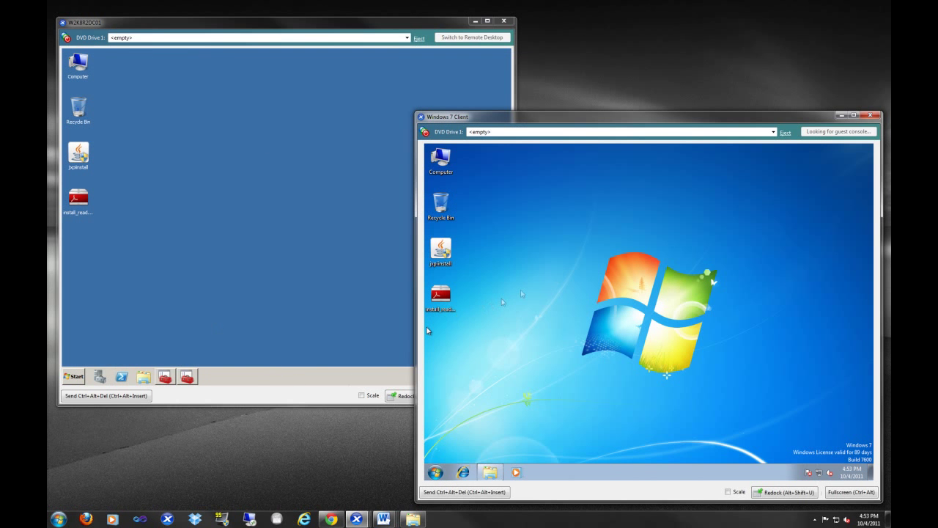
pyautogui.click(286, 244)
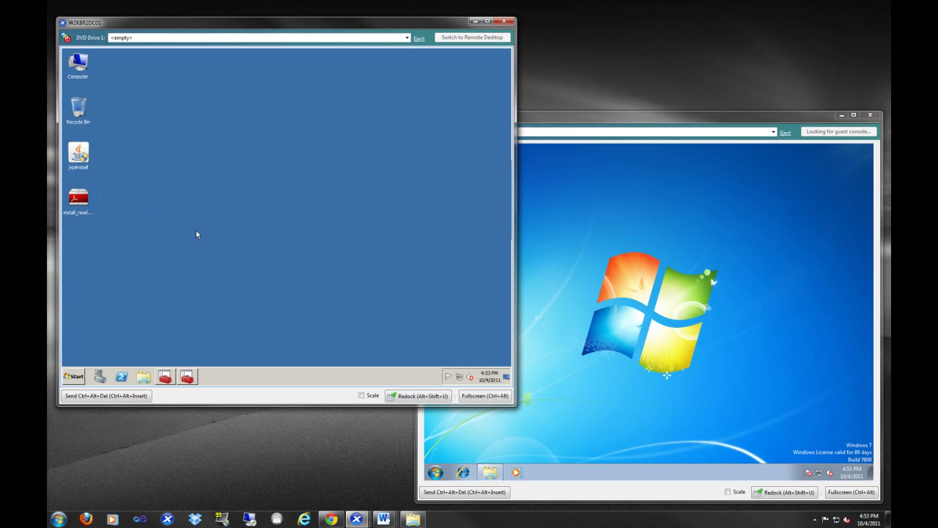
pyautogui.click(81, 202)
pyautogui.moveTo(85, 205); pyautogui.dragTo(426, 326)
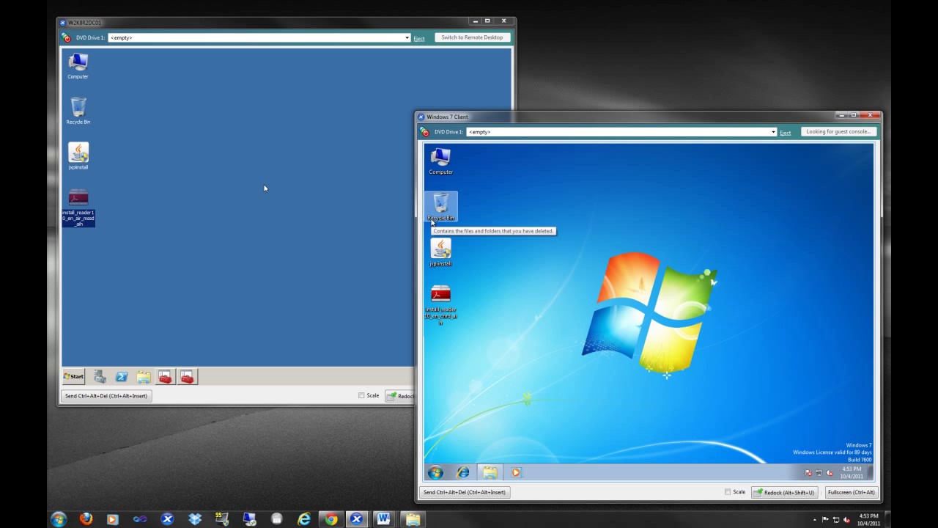
pyautogui.click(444, 253)
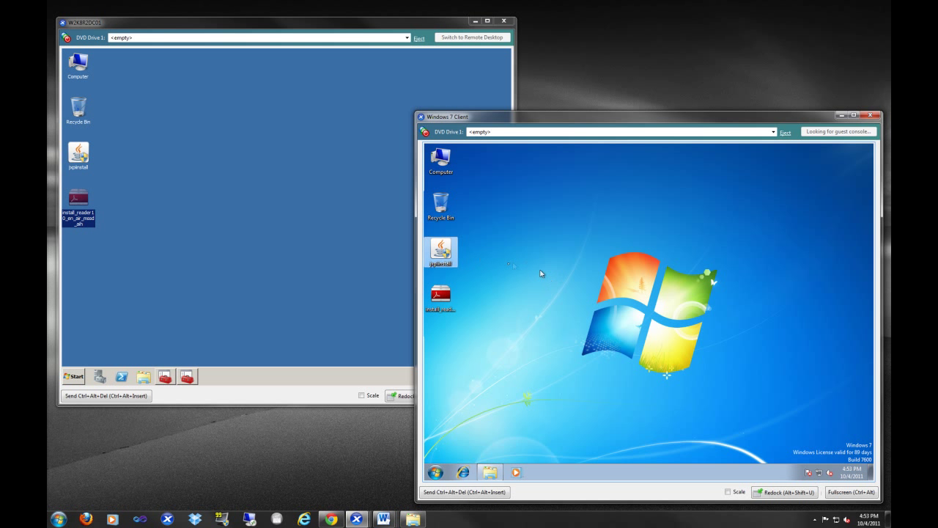
pyautogui.click(471, 231)
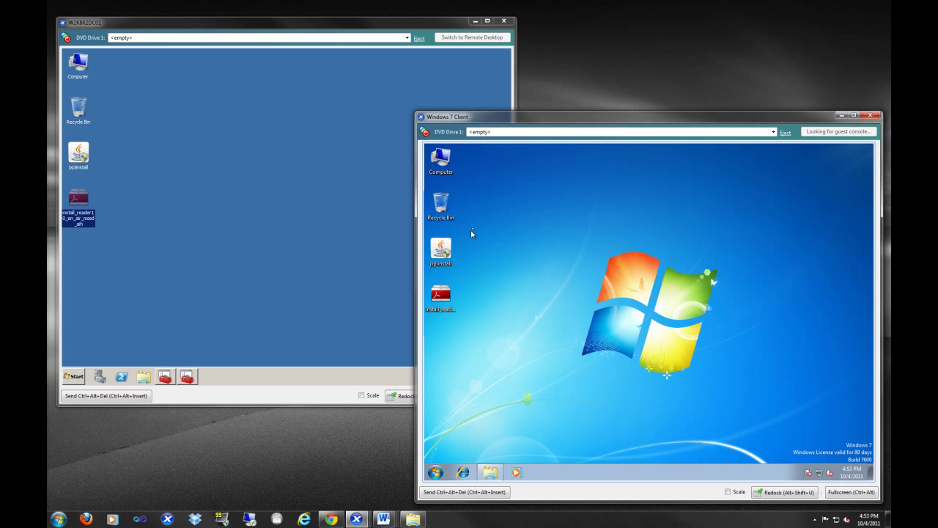
pyautogui.click(440, 299)
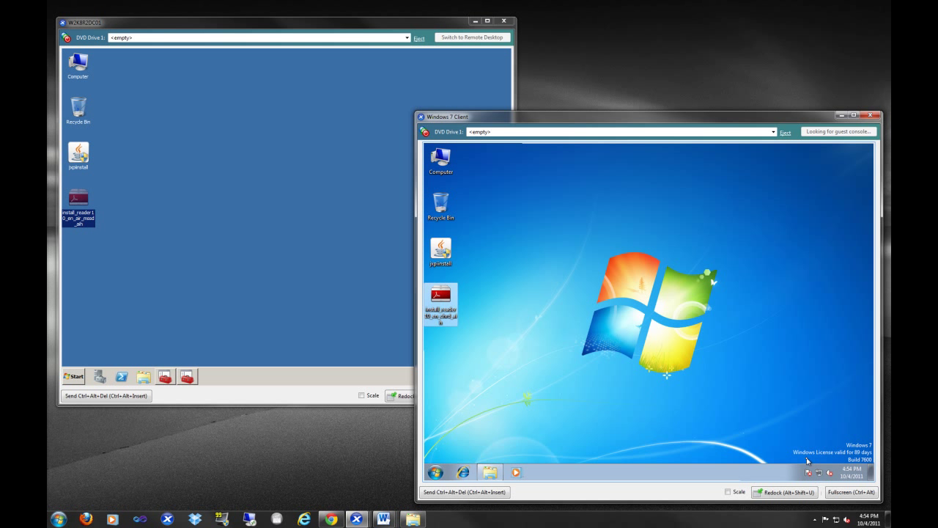
# - View the basic system properties of the Windows 7 Client computer, including its system type and domain
pyautogui.rightClick(437, 161)
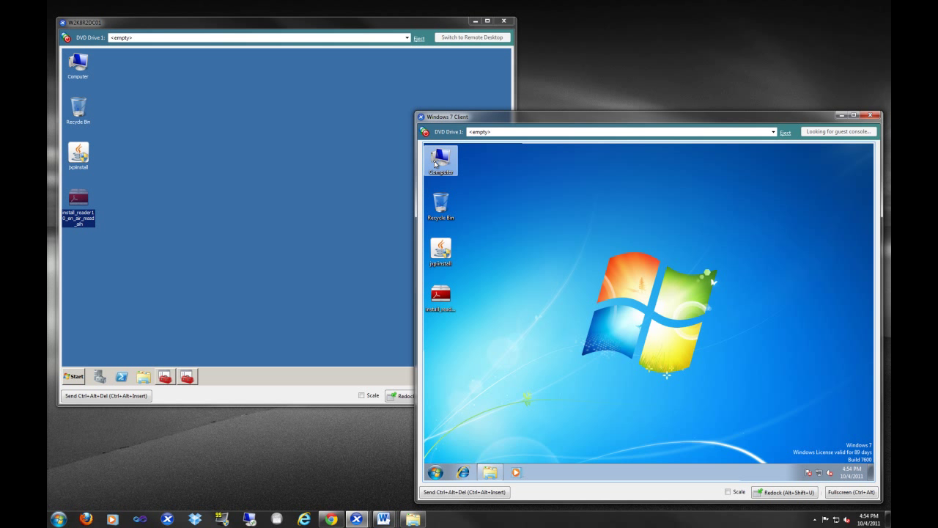
pyautogui.click(479, 246)
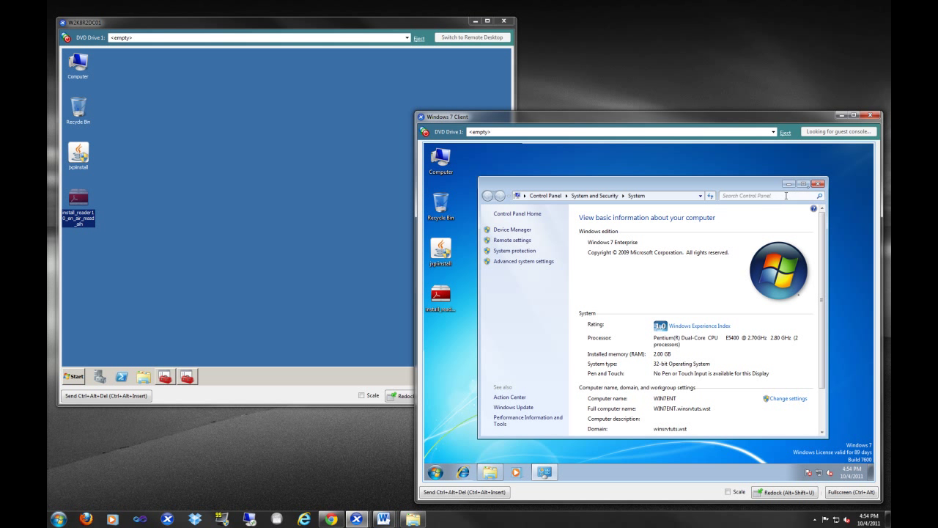
pyautogui.click(818, 185)
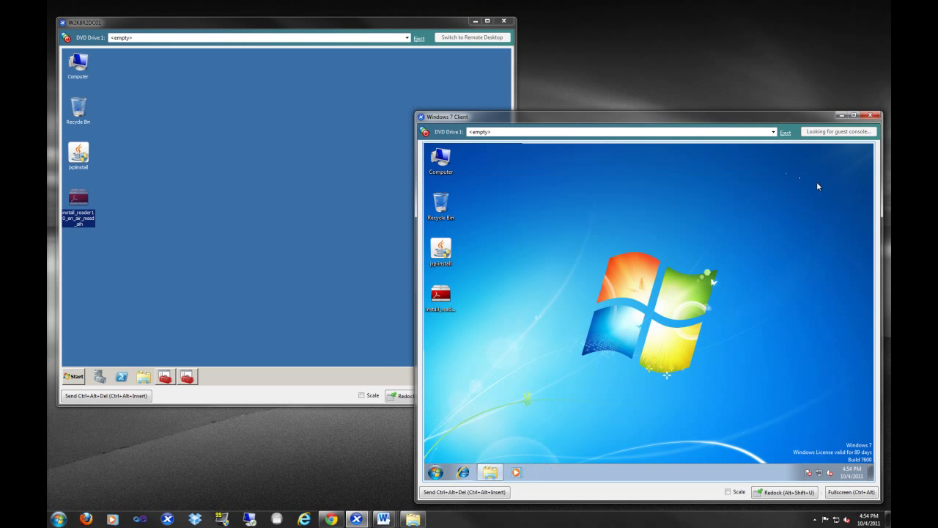
pyautogui.click(441, 296)
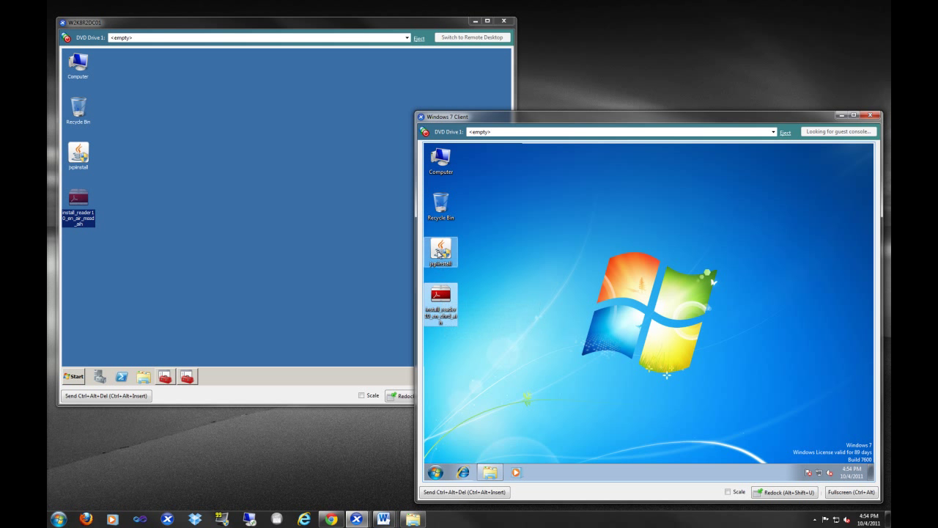
pyautogui.click(442, 256)
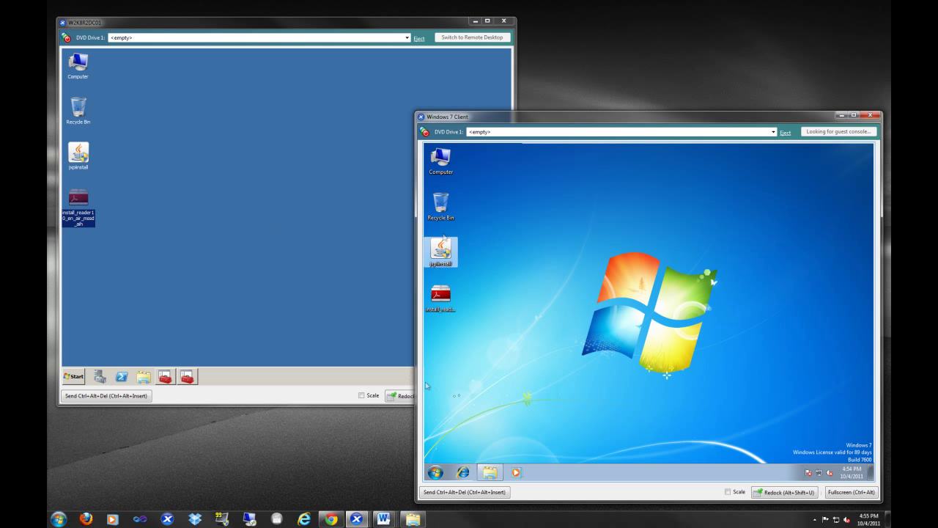
# - Switch to the W2K8R2DC01 server console and bring up Group Policy Management
pyautogui.click(189, 230)
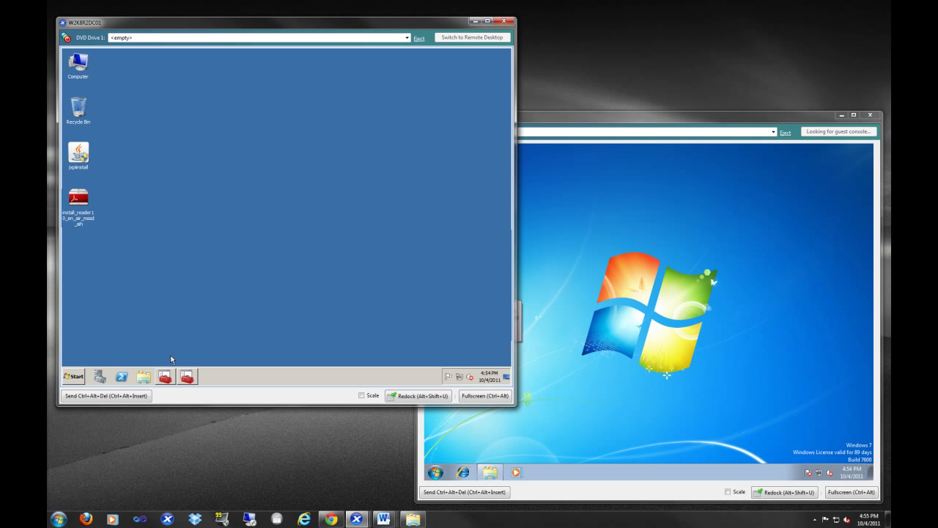
pyautogui.click(166, 378)
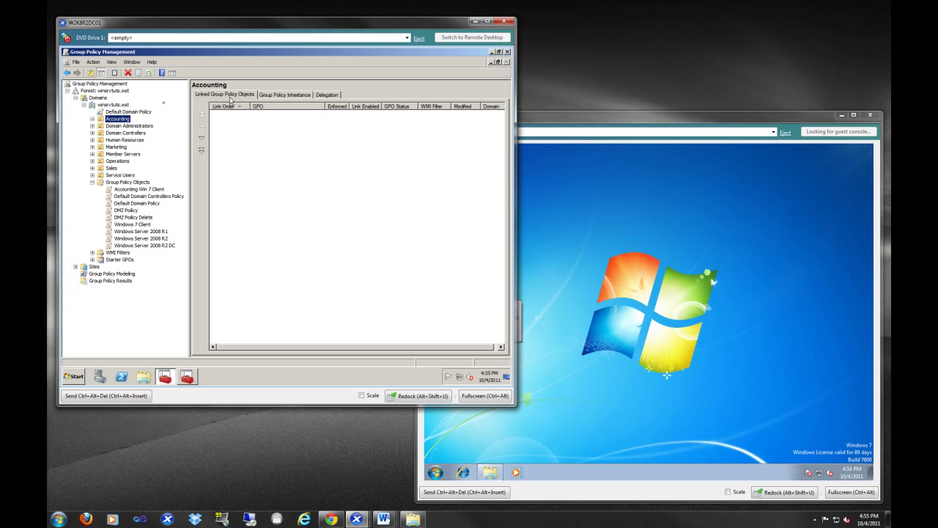
# - Check the WIN7ENT computer's group memberships under Accounting in Active Directory Users and Computers, and return to Group Policy Management
pyautogui.click(187, 378)
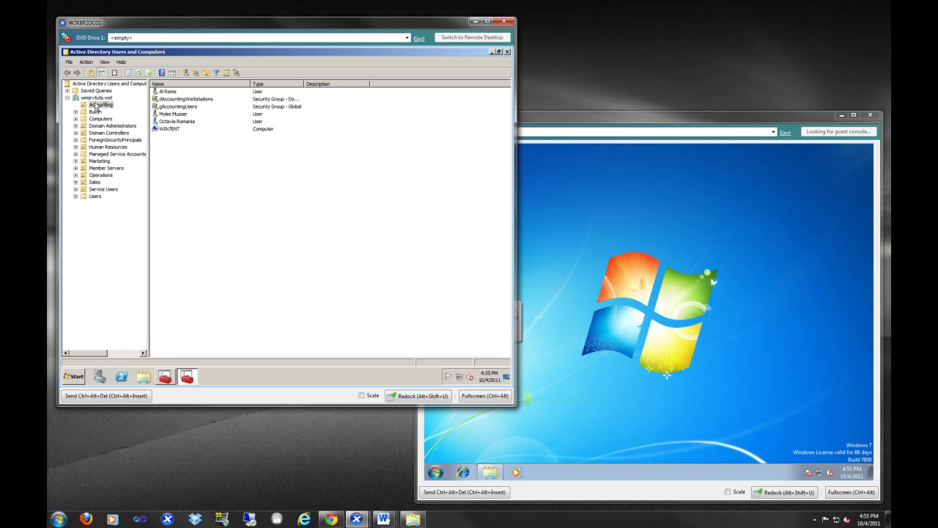
pyautogui.click(169, 130)
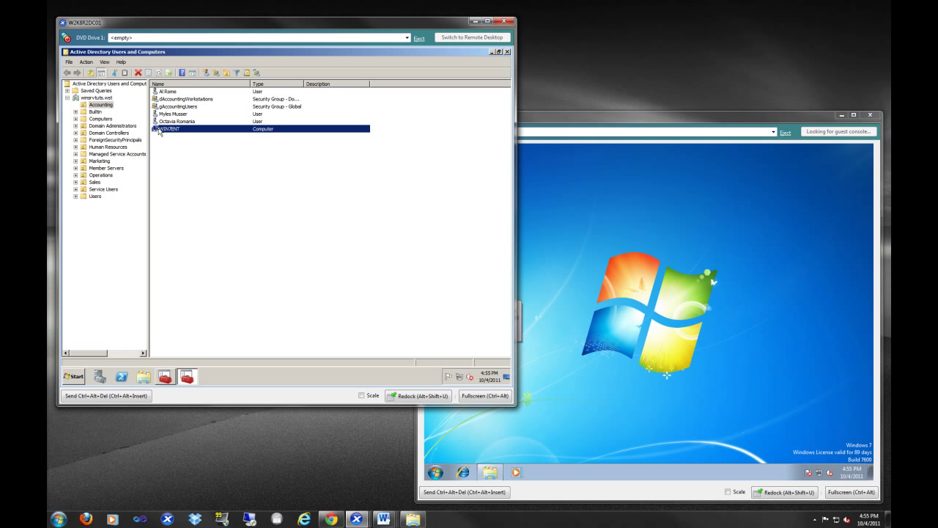
pyautogui.doubleClick(159, 131)
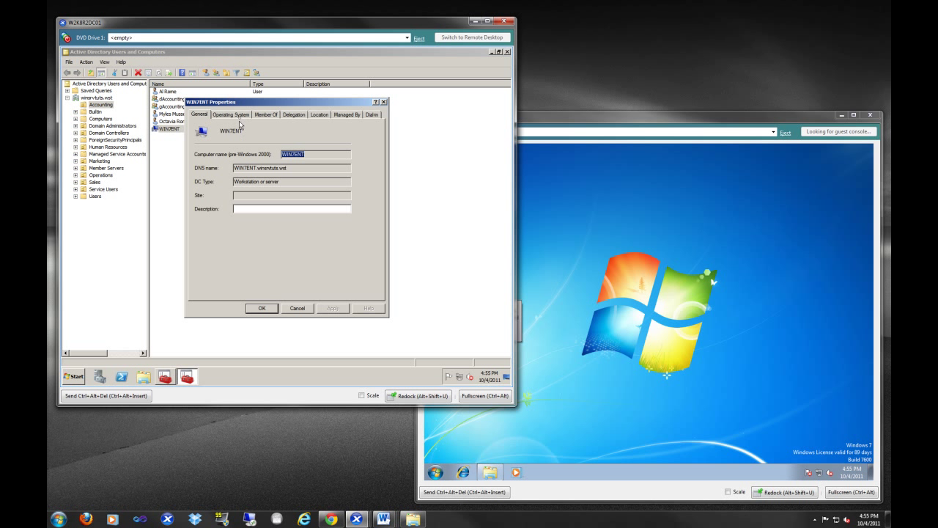
pyautogui.click(265, 114)
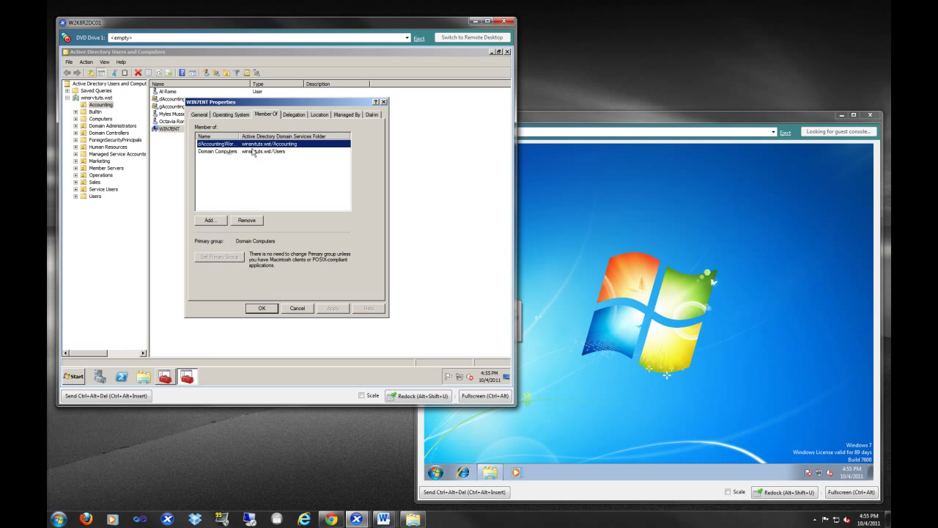
pyautogui.click(297, 308)
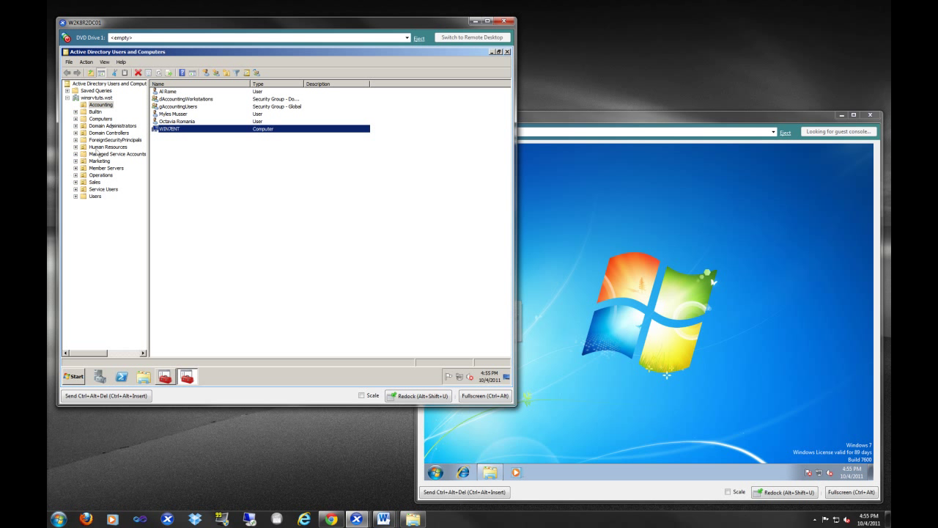
pyautogui.click(100, 106)
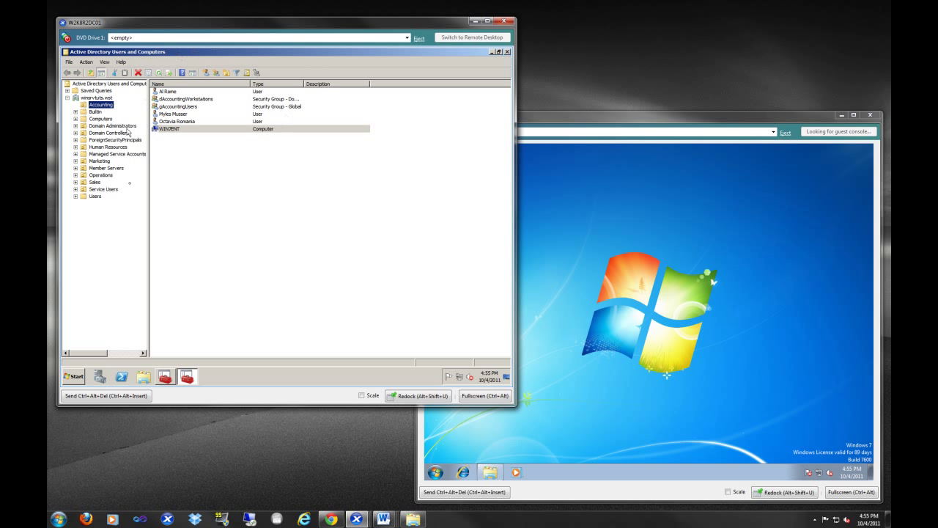
pyautogui.click(491, 53)
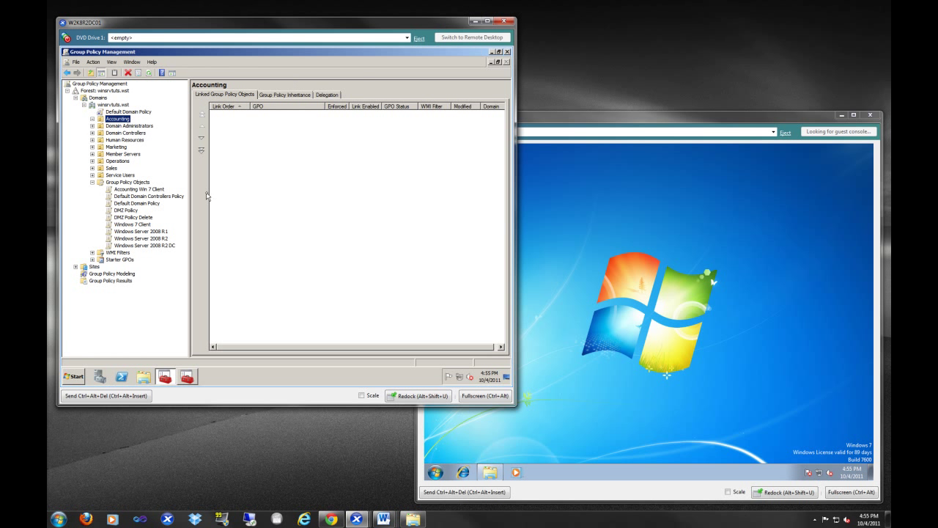
# - Open the Accounting Win 7 Client policy object for editing in a maximized editor window with a wider tree pane
pyautogui.click(187, 377)
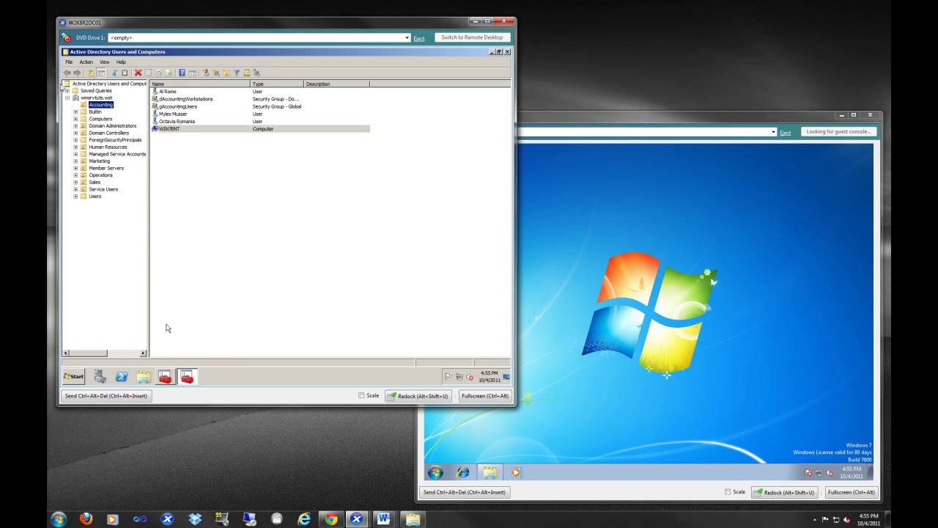
pyautogui.click(491, 52)
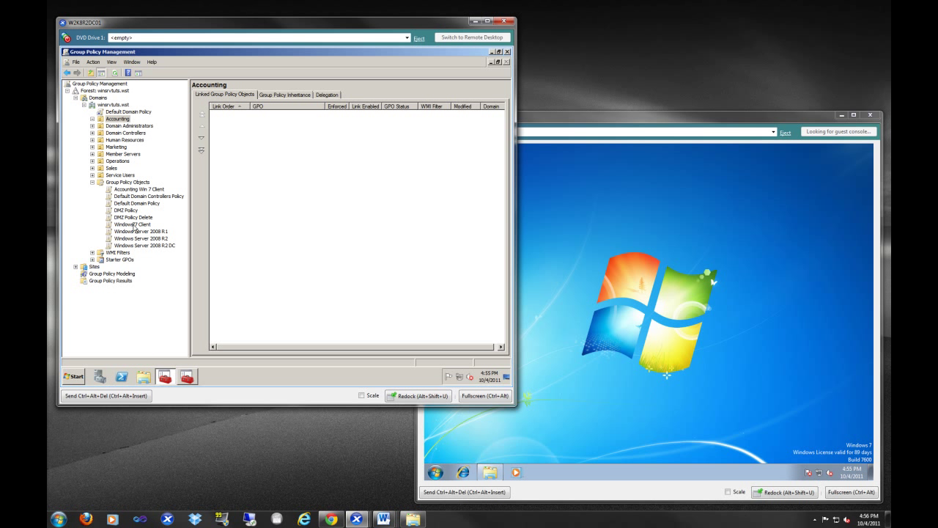
pyautogui.click(138, 189)
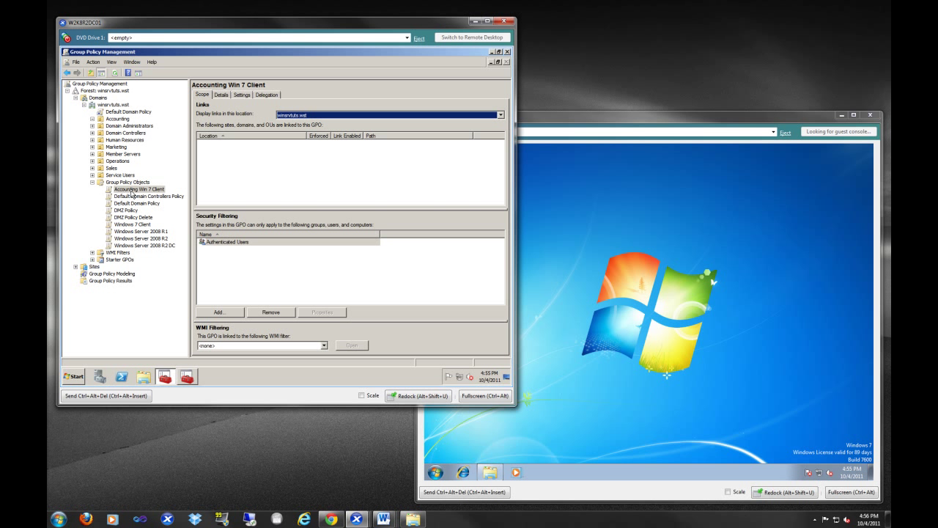
pyautogui.rightClick(132, 192)
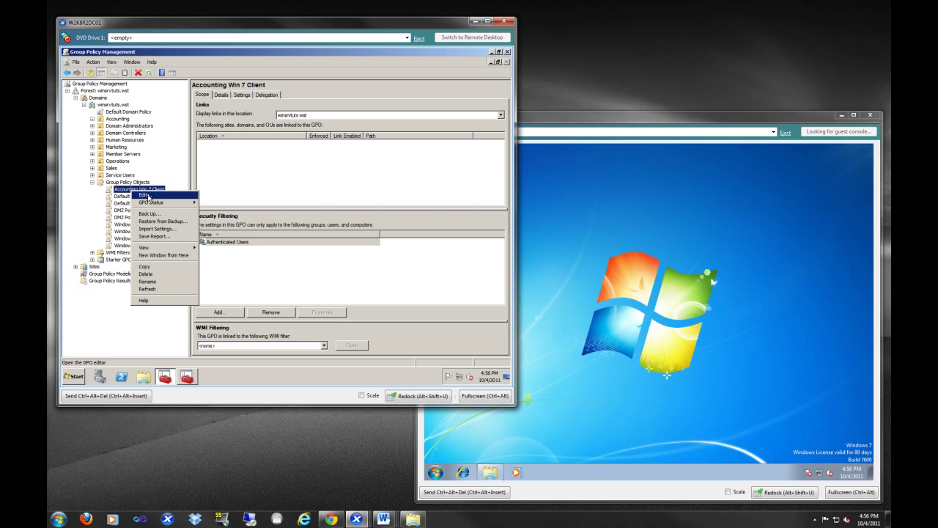
pyautogui.click(148, 196)
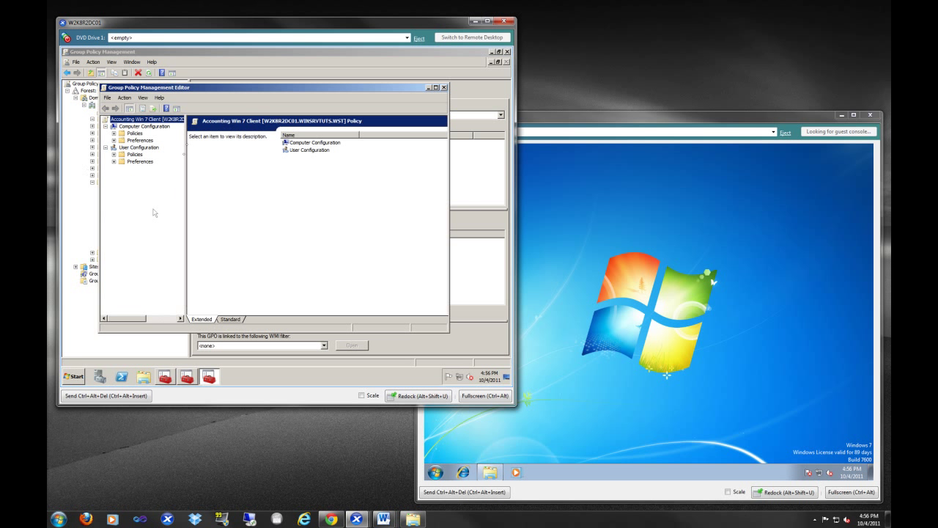
pyautogui.doubleClick(246, 90)
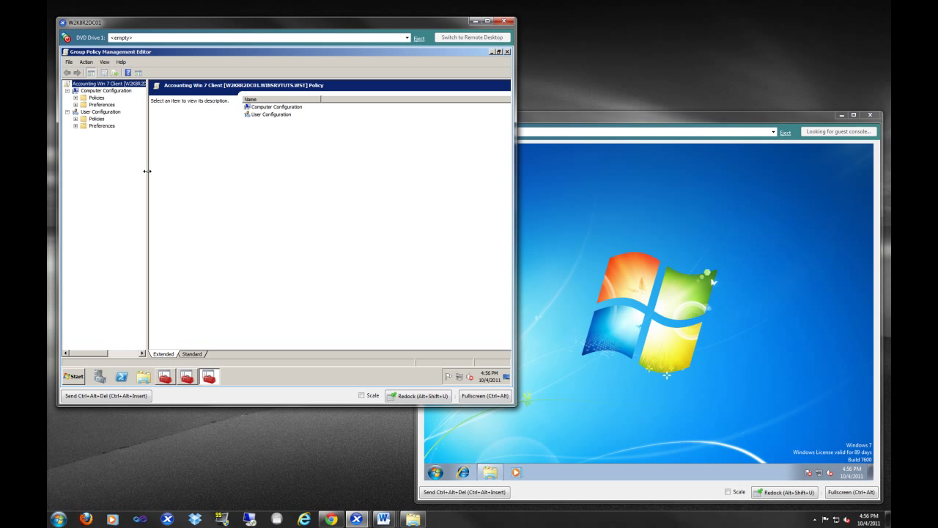
pyautogui.moveTo(146, 170); pyautogui.dragTo(183, 171)
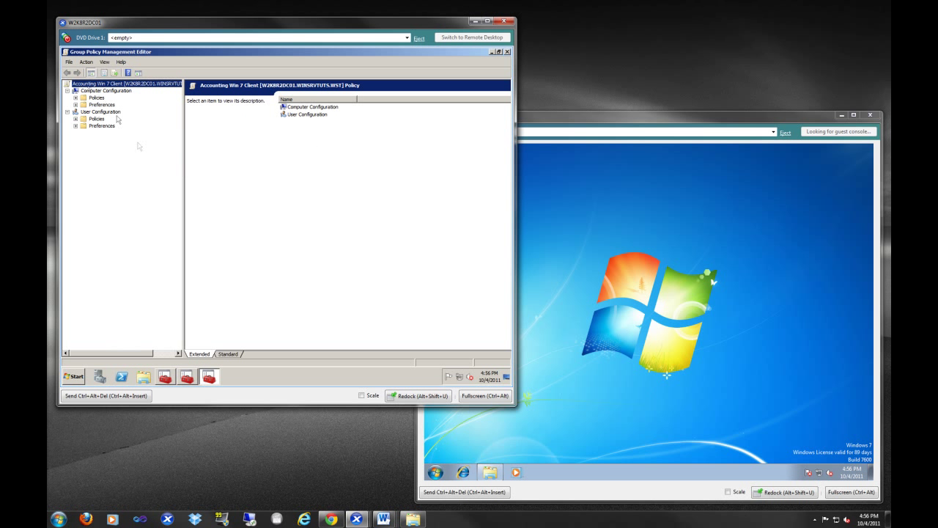
# - Display the System Services policies under Computer Configuration, Policies, Windows Settings, Security Settings, with the service name column widened
pyautogui.click(76, 97)
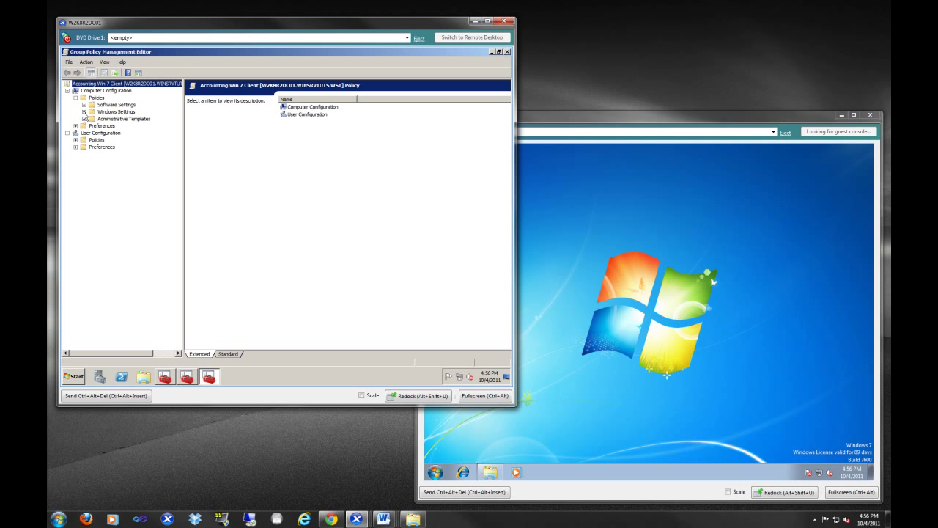
pyautogui.click(84, 111)
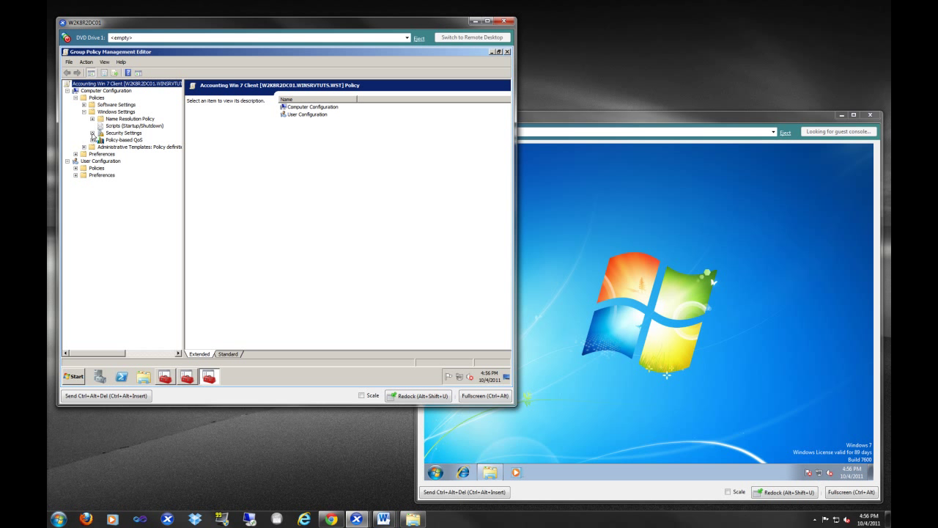
pyautogui.click(92, 133)
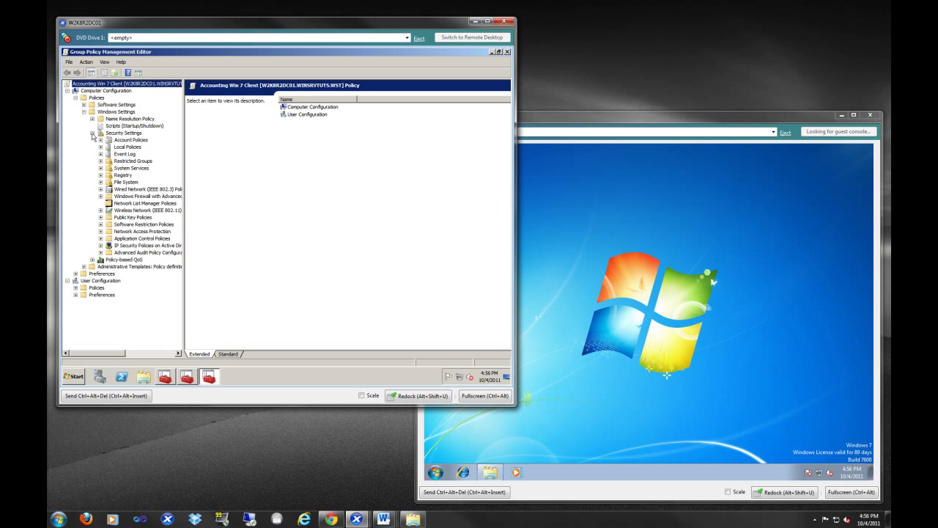
pyautogui.click(126, 169)
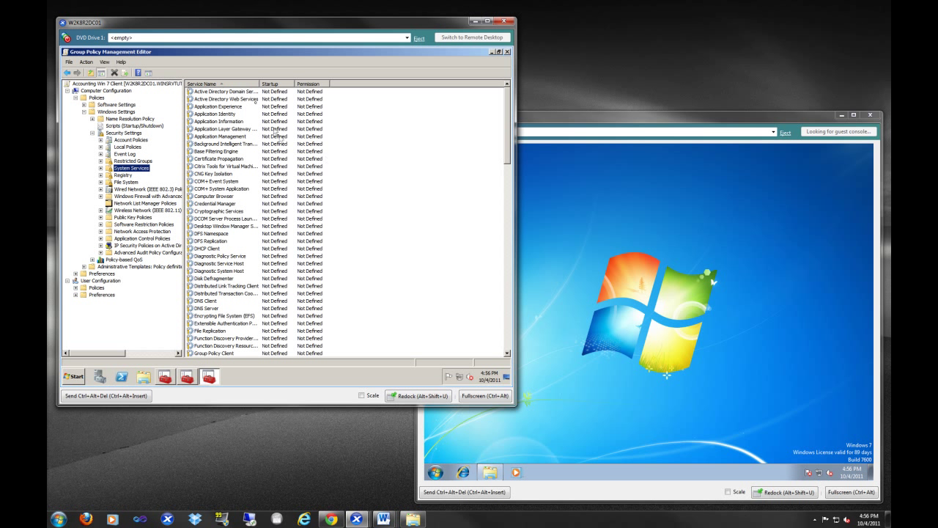
pyautogui.moveTo(259, 83); pyautogui.dragTo(323, 83)
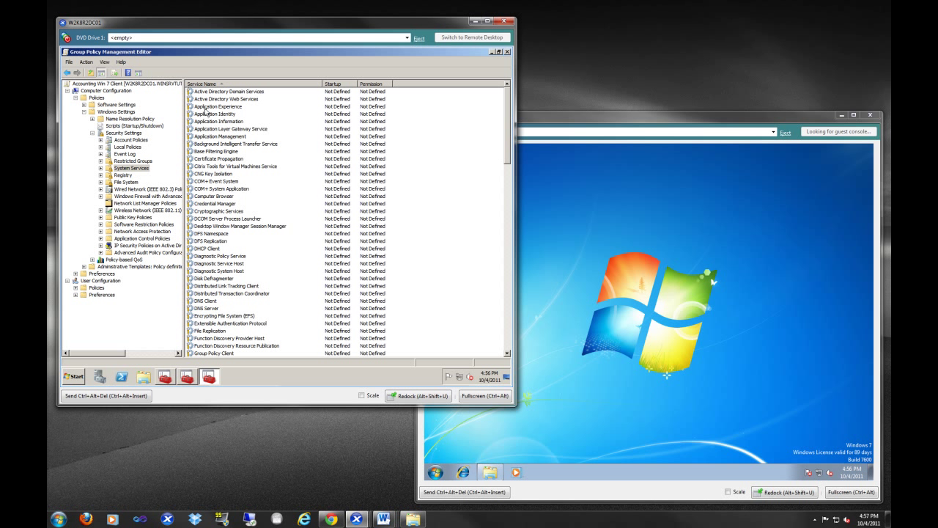
# - Define the Application Identity service policy with its startup mode set to Automatic
pyautogui.click(210, 114)
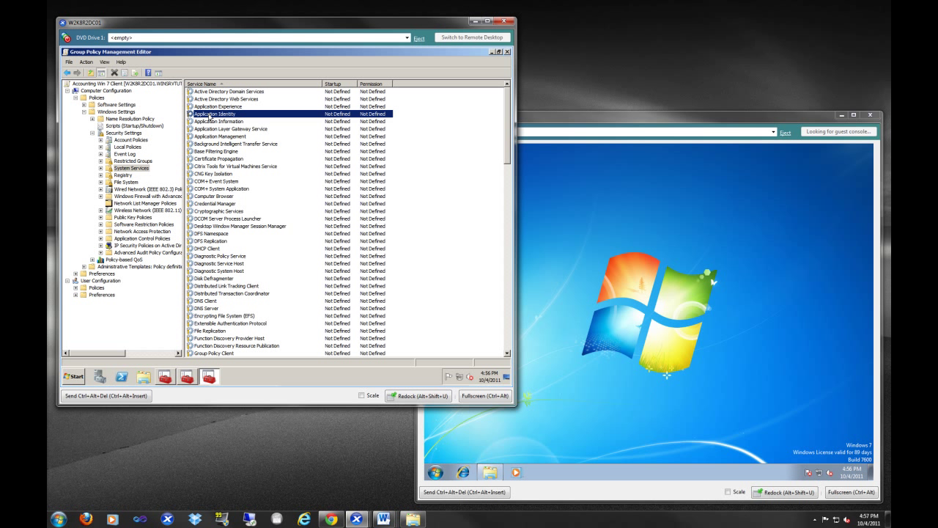
pyautogui.doubleClick(210, 114)
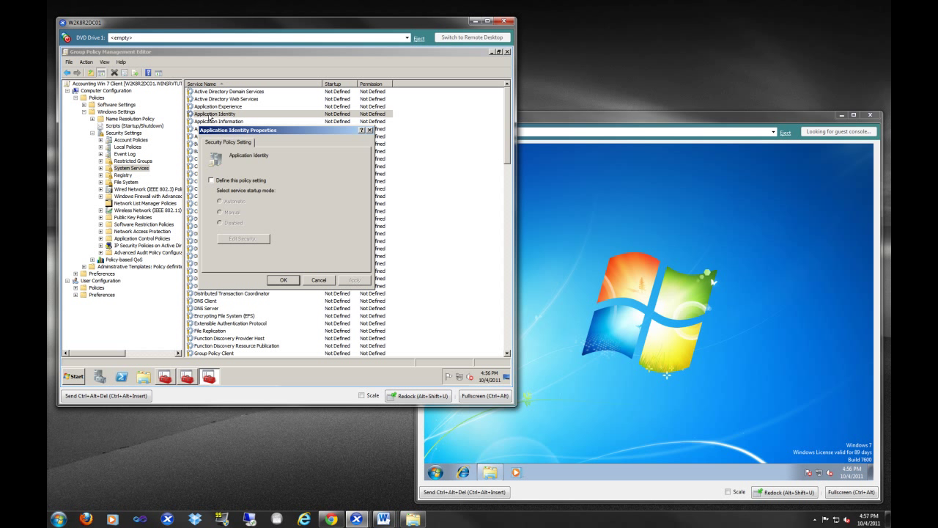
pyautogui.click(212, 181)
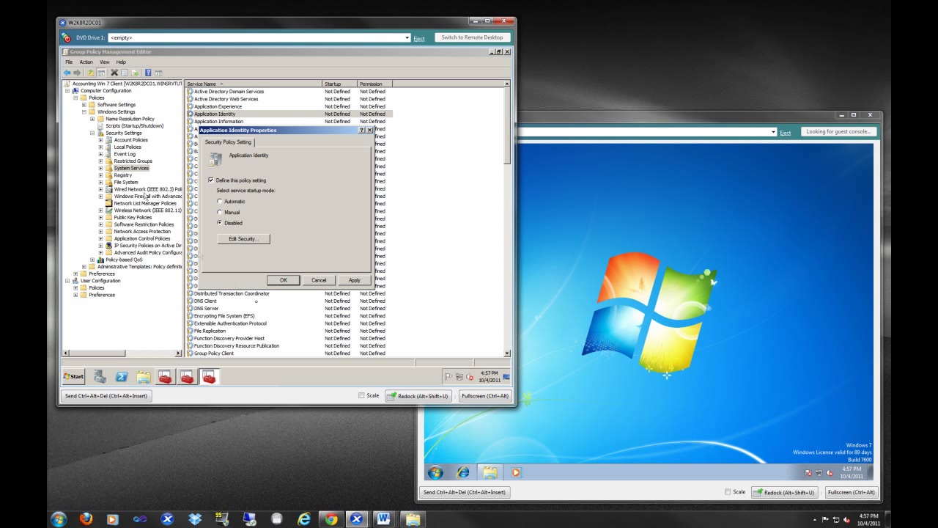
pyautogui.click(220, 202)
pyautogui.click(359, 281)
pyautogui.click(279, 285)
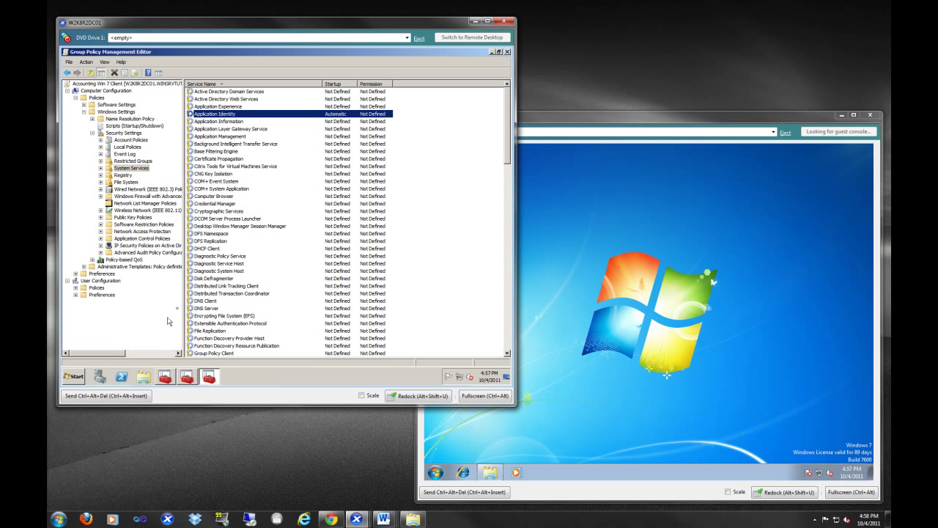
# - Widen the policy tree and expand AppLocker under Application Control Policies to show its rule collections
pyautogui.moveTo(183, 300); pyautogui.dragTo(224, 300)
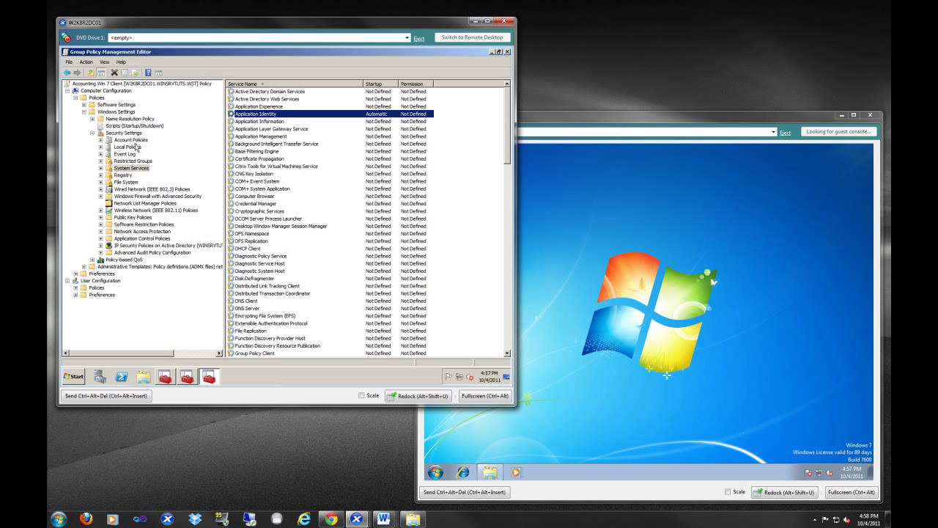
pyautogui.click(129, 240)
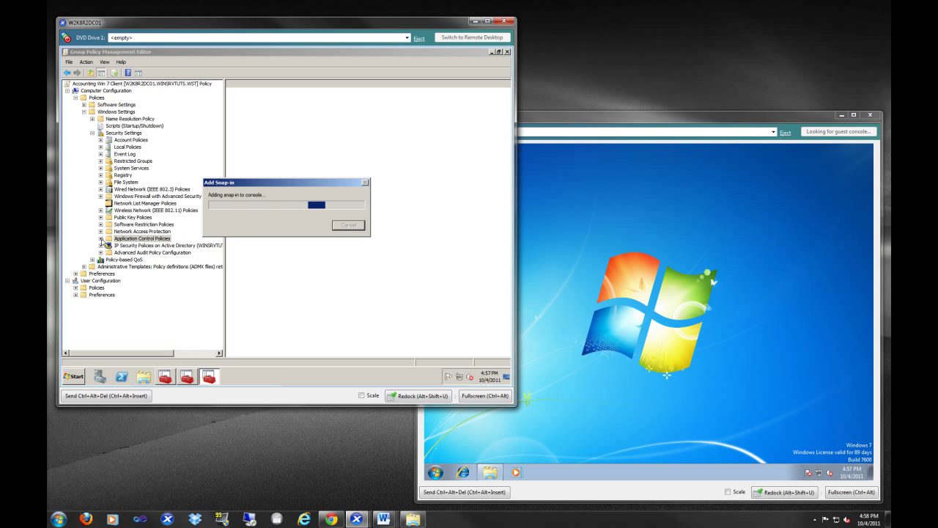
pyautogui.click(101, 239)
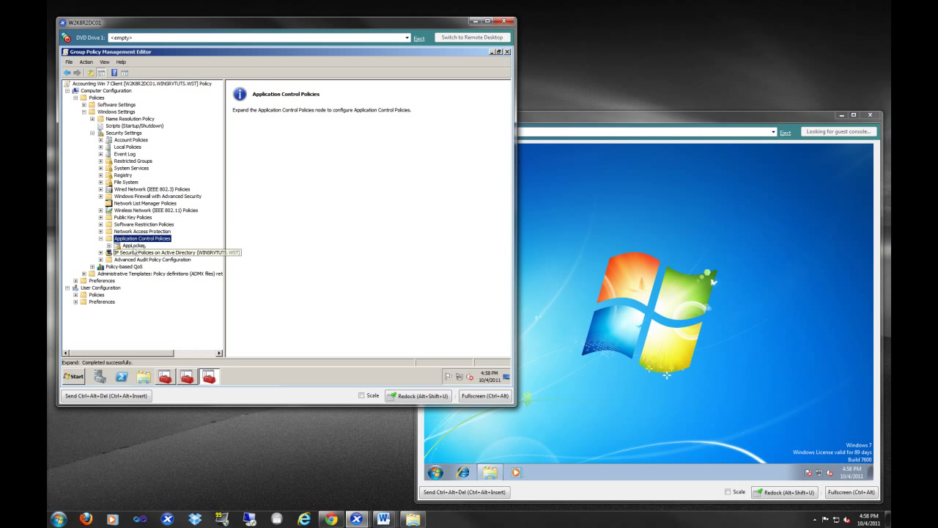
pyautogui.click(109, 246)
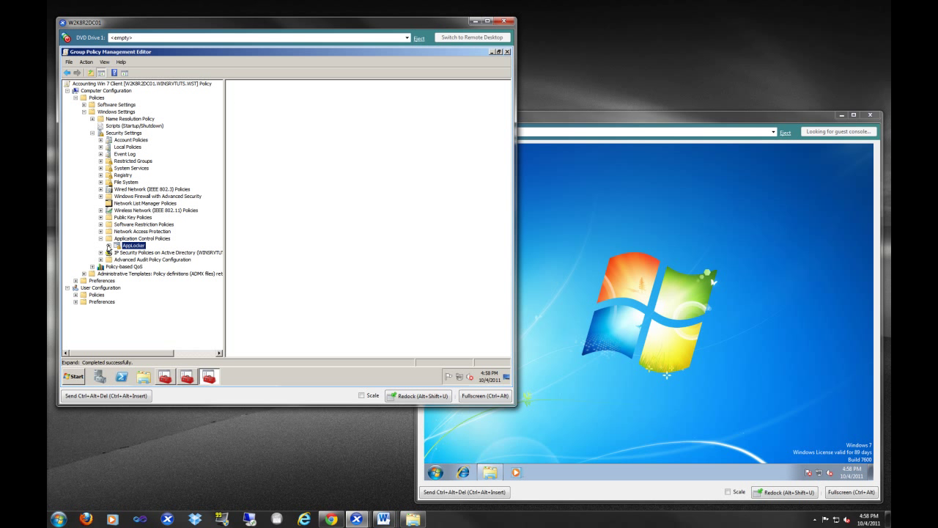
pyautogui.click(109, 245)
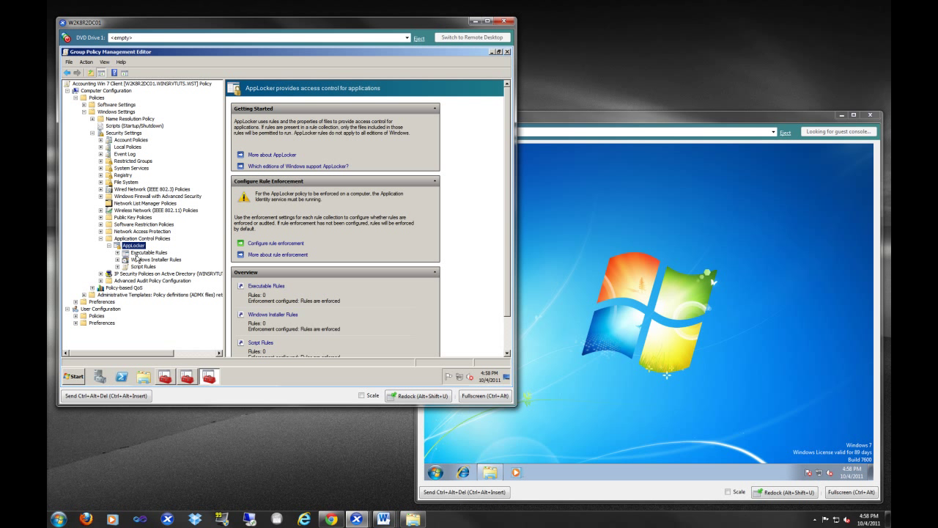
# - Compare AppLocker's Executable Rules and Windows Installer Rules collections, ending on Executable Rules
pyautogui.click(149, 261)
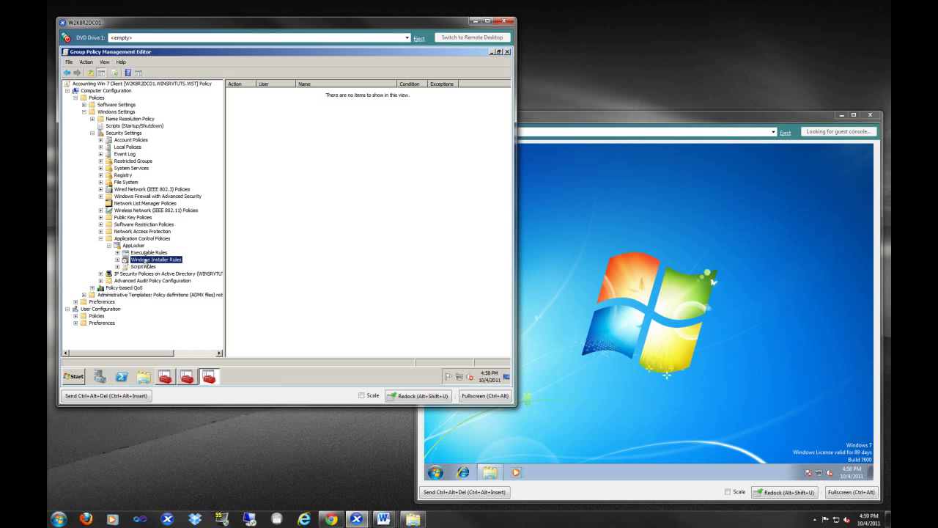
pyautogui.click(150, 253)
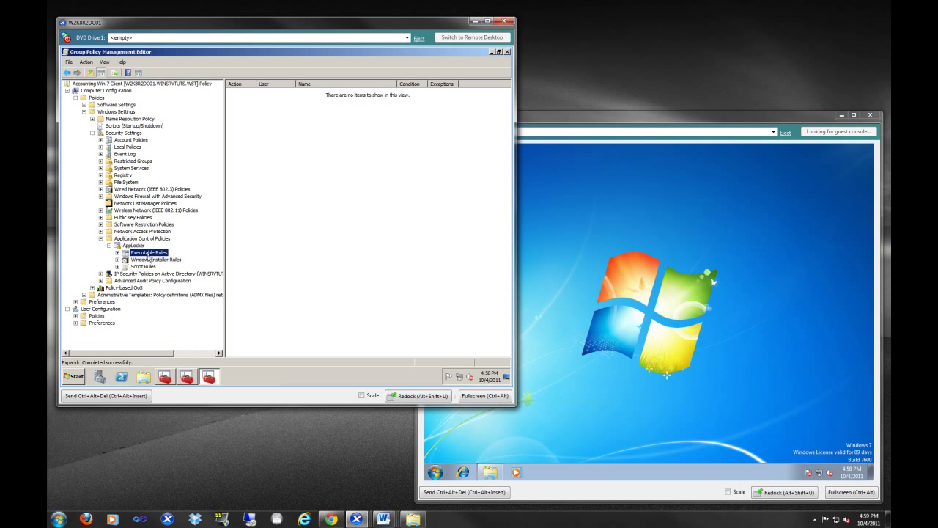
pyautogui.click(151, 259)
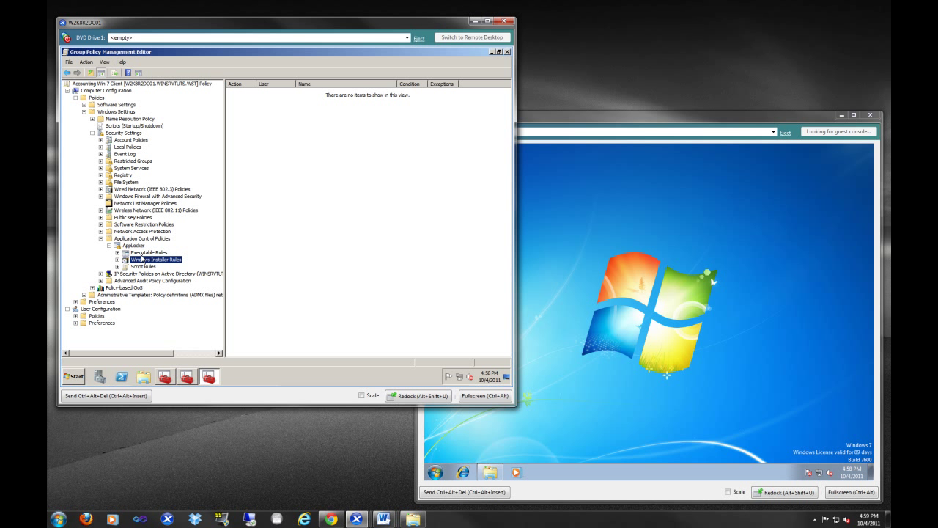
pyautogui.click(145, 253)
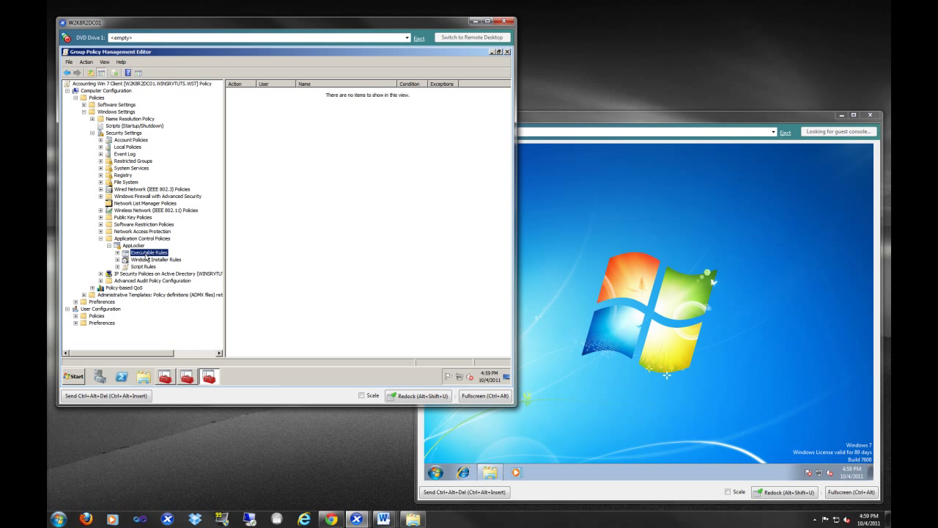
pyautogui.click(146, 261)
pyautogui.click(143, 252)
pyautogui.click(146, 261)
pyautogui.click(144, 255)
# - Start creating a new AppLocker executable rule and proceed to its permissions settings
pyautogui.rightClick(268, 136)
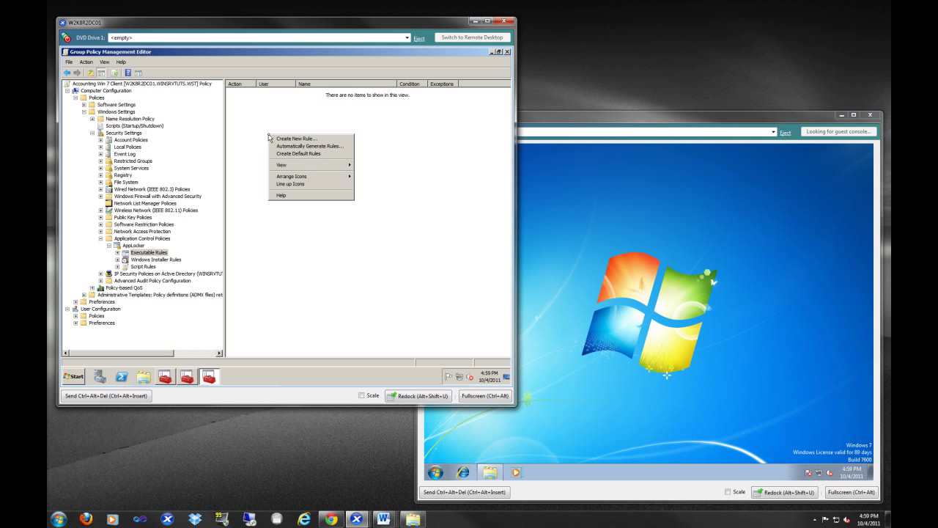
pyautogui.click(220, 192)
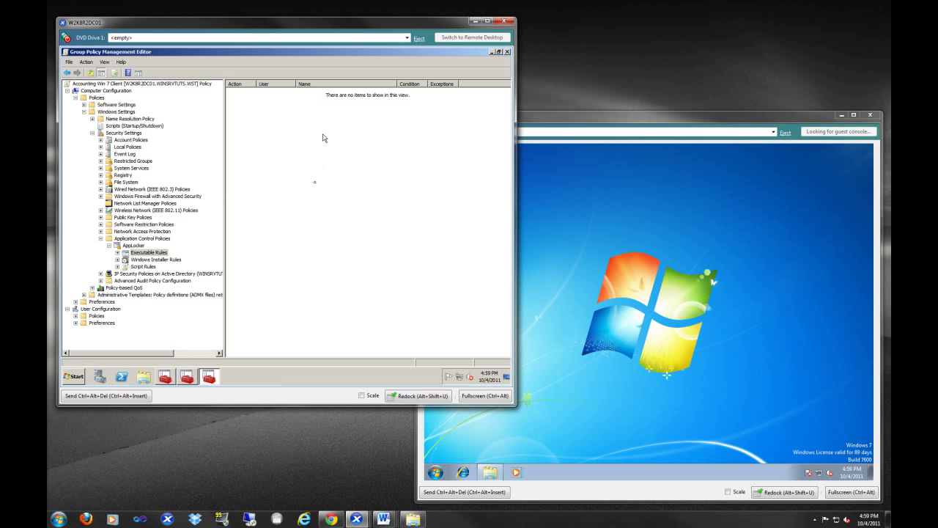
pyautogui.rightClick(282, 140)
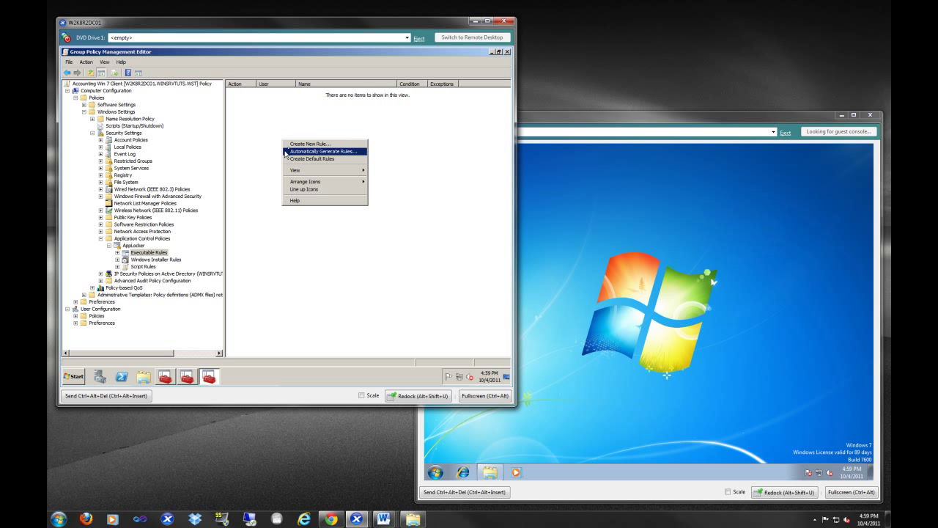
pyautogui.click(294, 144)
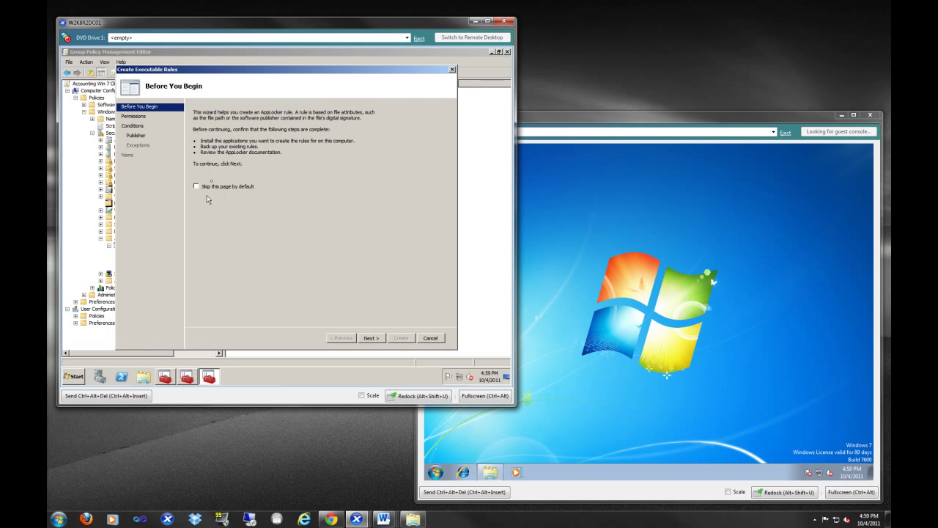
pyautogui.click(370, 338)
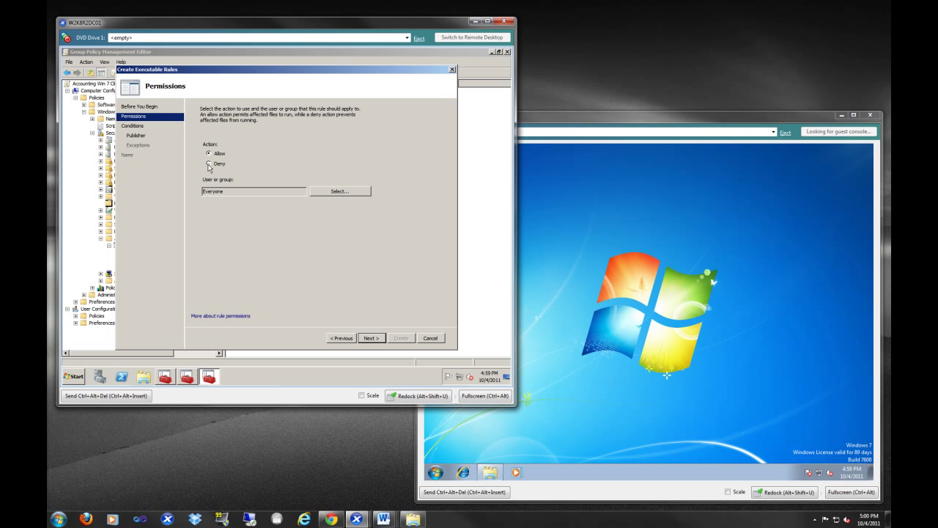
# - Set the executable rule's action to Deny, keep Everyone as its user or group, and continue to the conditions
pyautogui.moveTo(231, 193); pyautogui.dragTo(203, 192)
pyautogui.click(252, 195)
pyautogui.hotkey('ctrl', 'a')
pyautogui.click(337, 191)
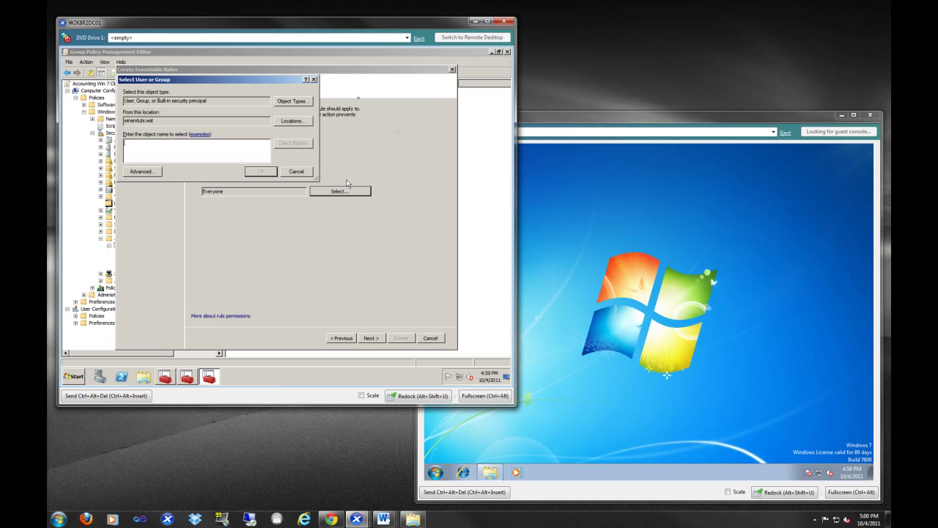
pyautogui.click(295, 171)
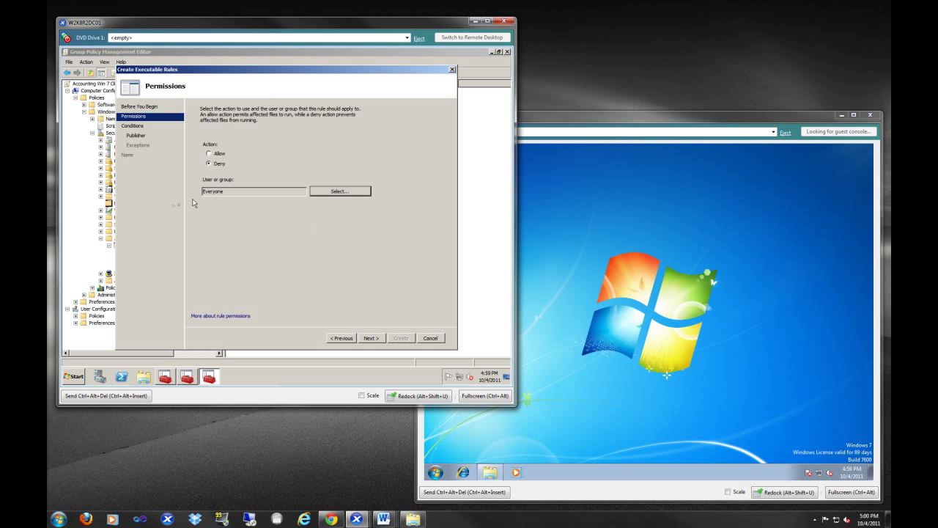
pyautogui.click(372, 341)
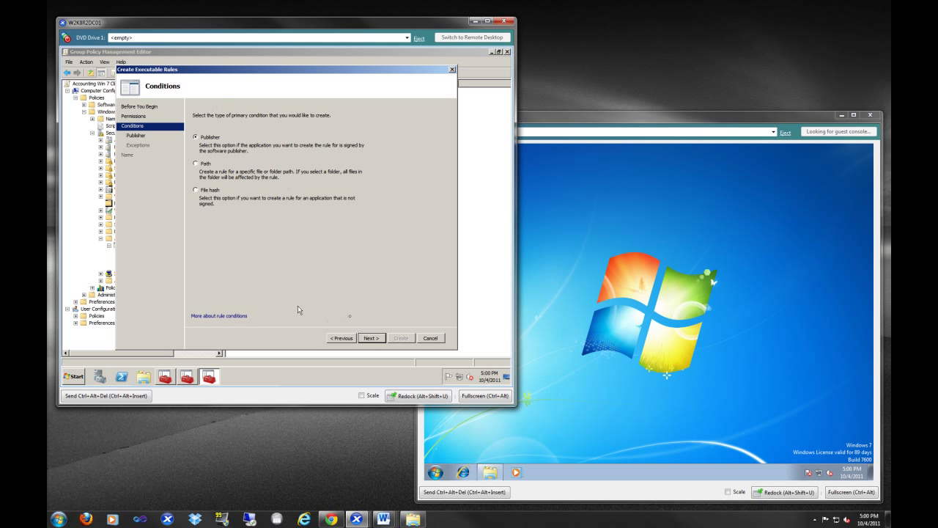
# - Keep Publisher as the rule condition and load the Adobe Reader installer install_reader10_en_air_mssd_aih from the Desktop as the reference file
pyautogui.click(372, 338)
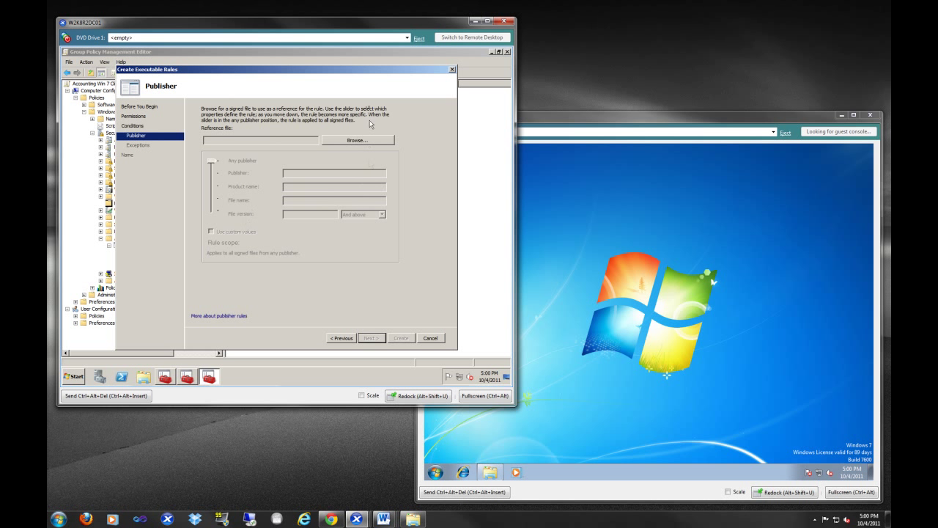
pyautogui.click(352, 140)
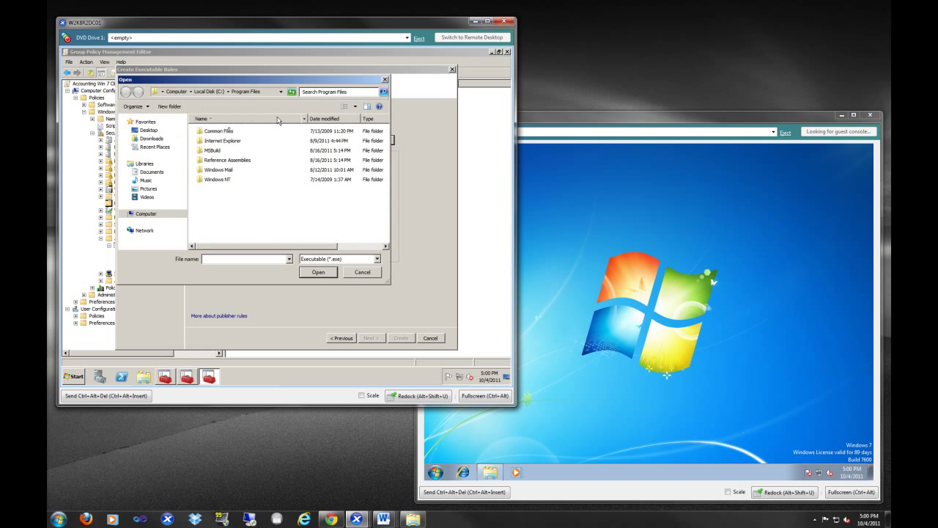
pyautogui.click(149, 130)
pyautogui.click(268, 170)
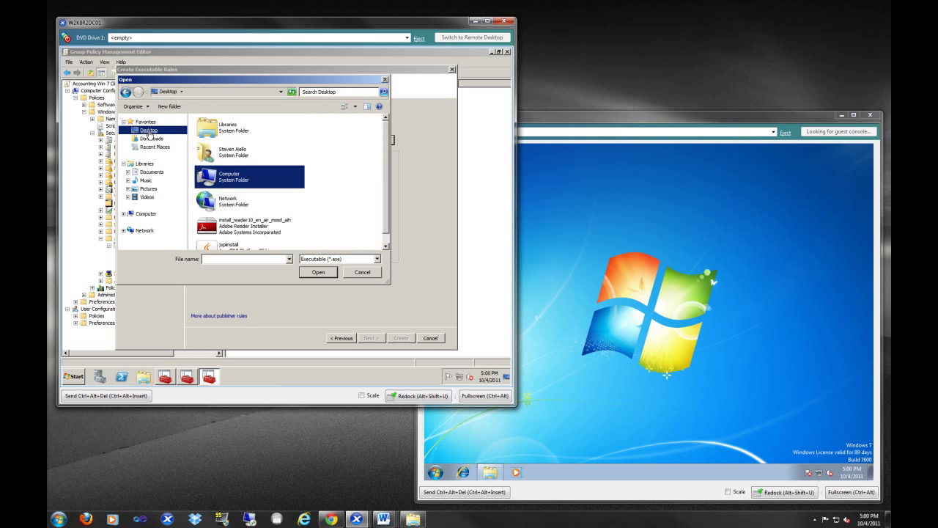
pyautogui.scroll(-1, 387, 165)
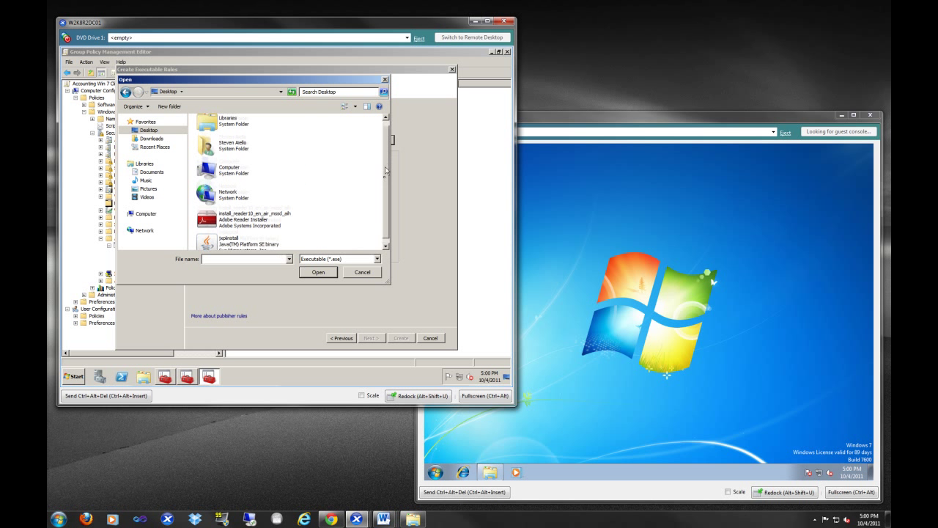
pyautogui.click(224, 215)
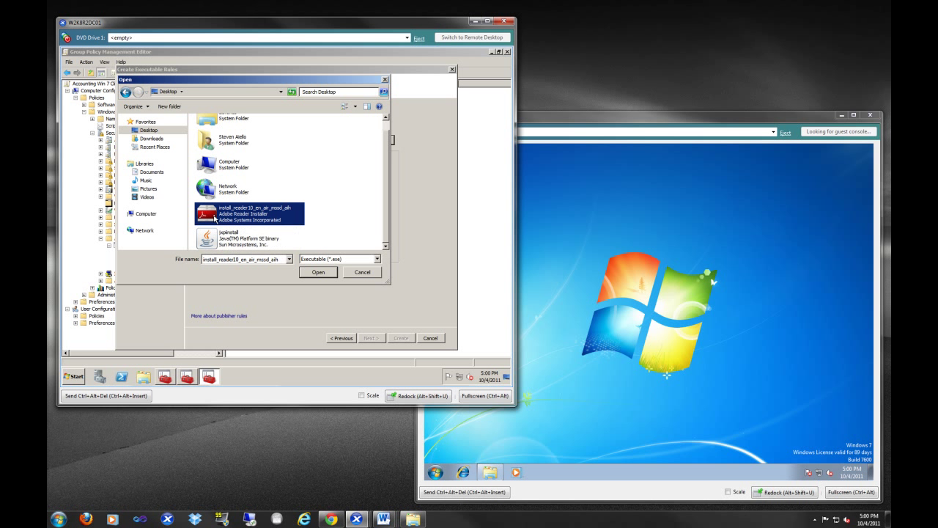
pyautogui.doubleClick(218, 216)
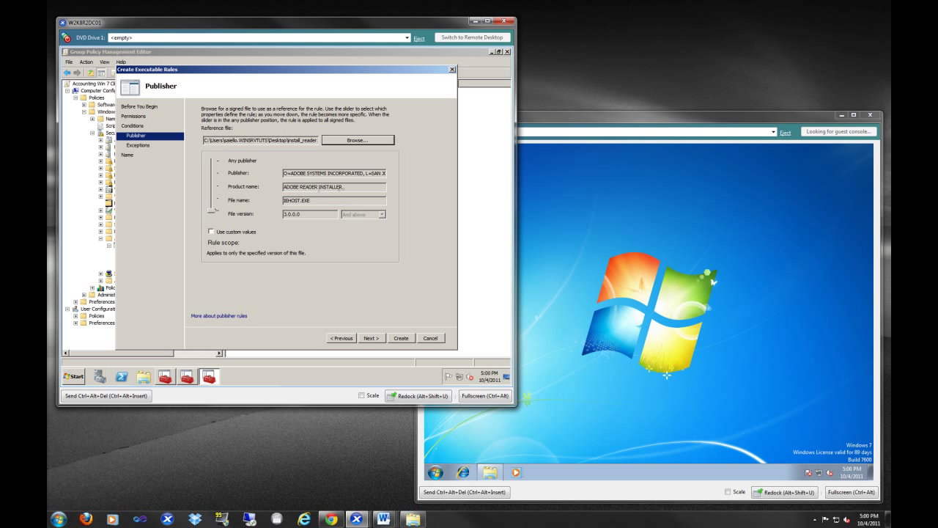
# - Review the Adobe reference file's details and broaden the rule's scope to the Publisher level, covering any product, file name and version
pyautogui.moveTo(345, 187); pyautogui.dragTo(281, 192)
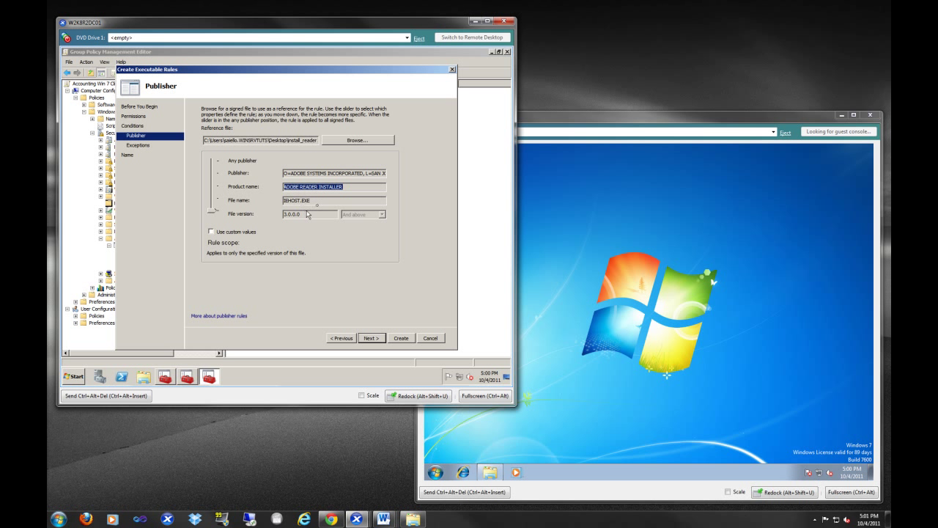
pyautogui.doubleClick(284, 214)
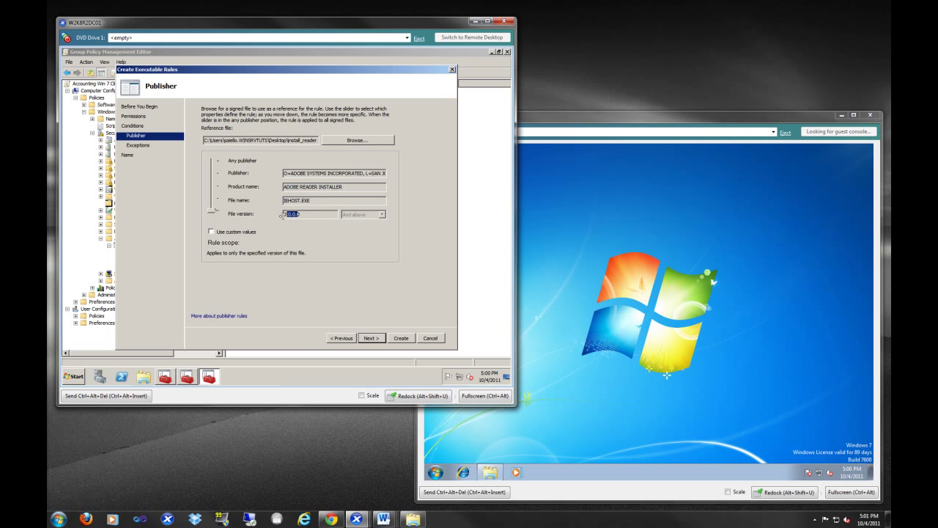
pyautogui.click(314, 201)
pyautogui.moveTo(313, 201); pyautogui.dragTo(253, 182)
pyautogui.click(375, 173)
pyautogui.moveTo(355, 188); pyautogui.dragTo(283, 197)
pyautogui.moveTo(213, 207); pyautogui.dragTo(215, 174)
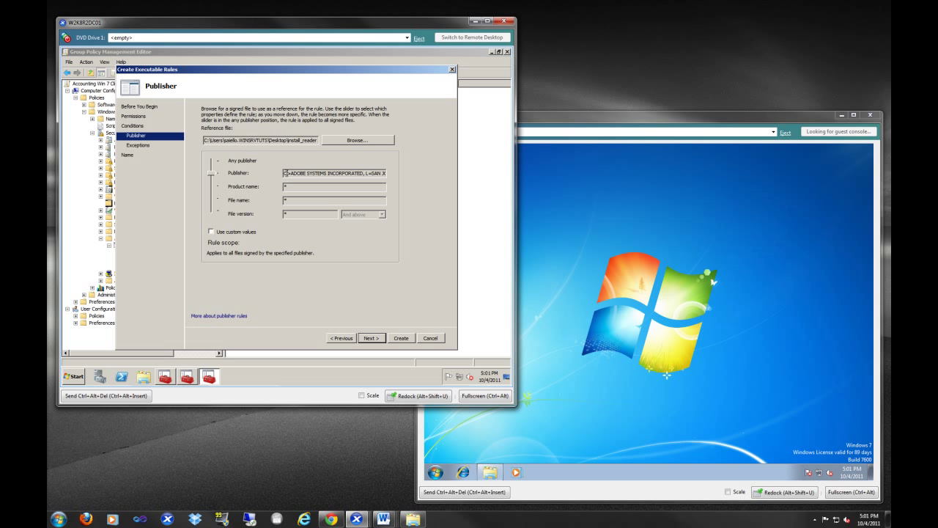
pyautogui.moveTo(284, 173); pyautogui.dragTo(441, 176)
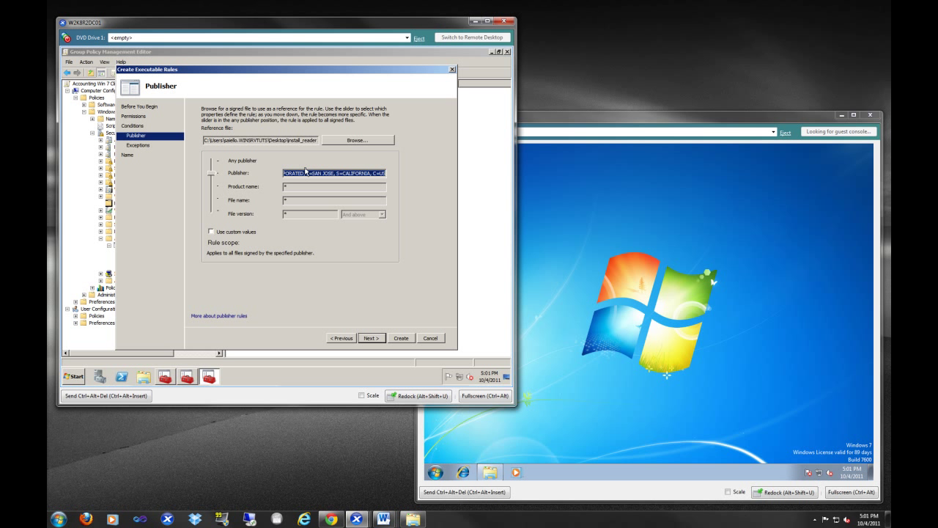
pyautogui.moveTo(323, 174); pyautogui.dragTo(257, 171)
pyautogui.click(319, 173)
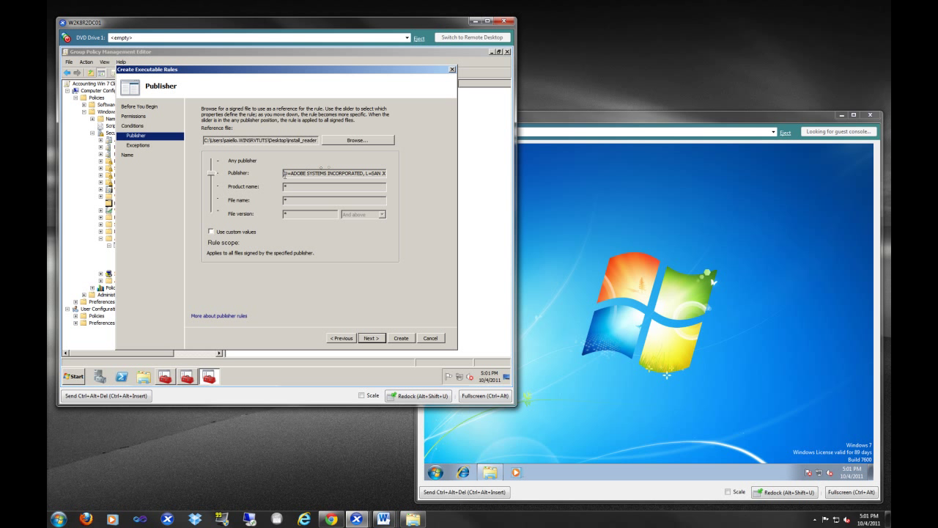
pyautogui.moveTo(285, 174); pyautogui.dragTo(380, 173)
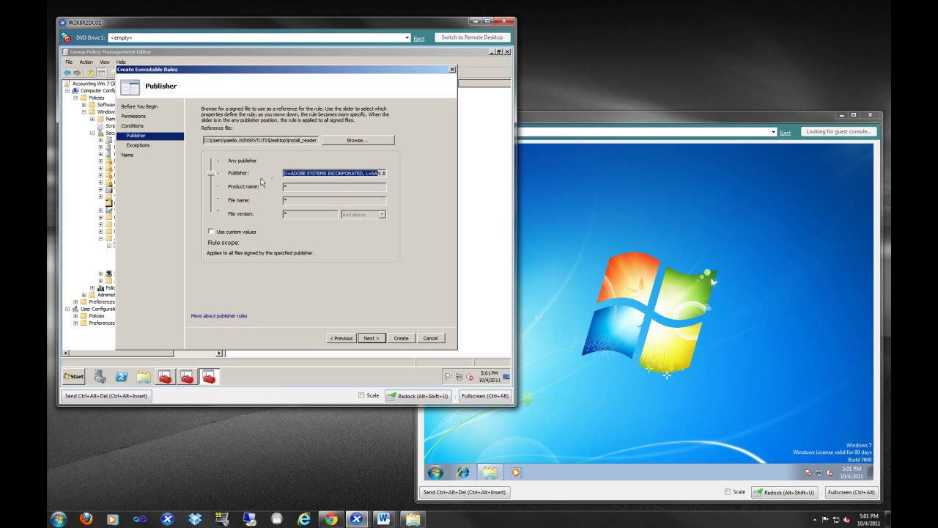
# - Create the Adobe deny rule without exceptions under its suggested name, and agree to add the default executable rules
pyautogui.click(369, 341)
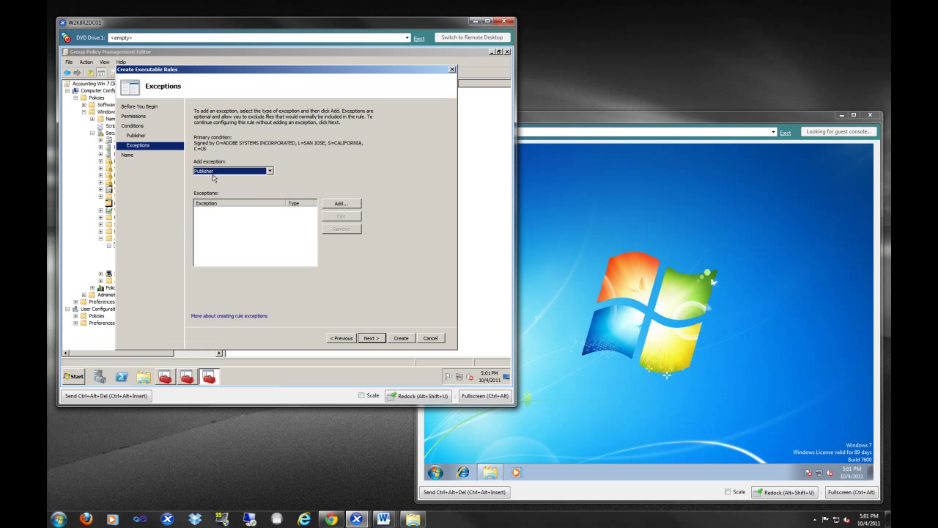
pyautogui.click(228, 173)
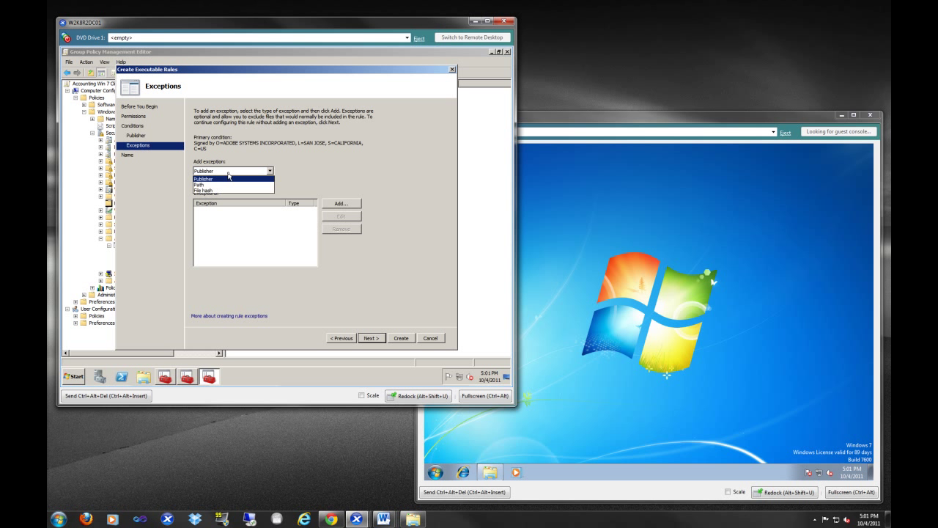
pyautogui.click(244, 170)
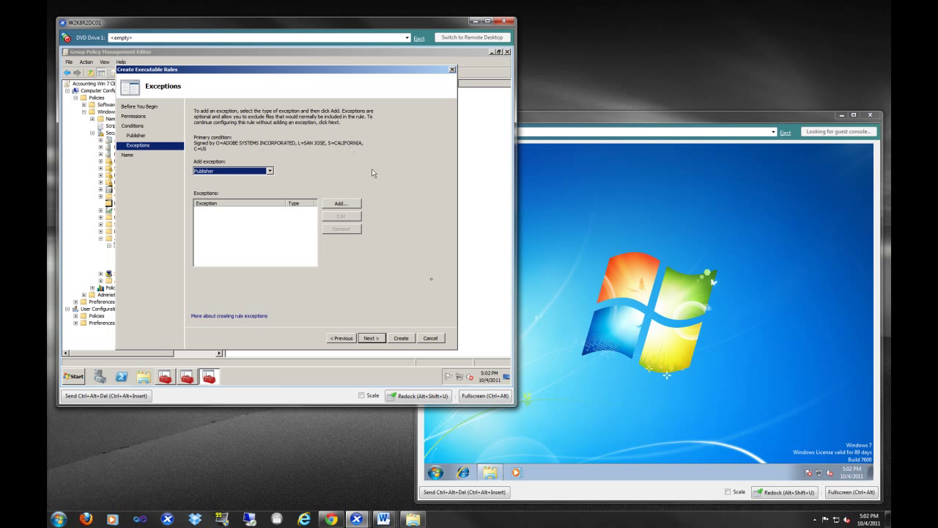
pyautogui.click(377, 339)
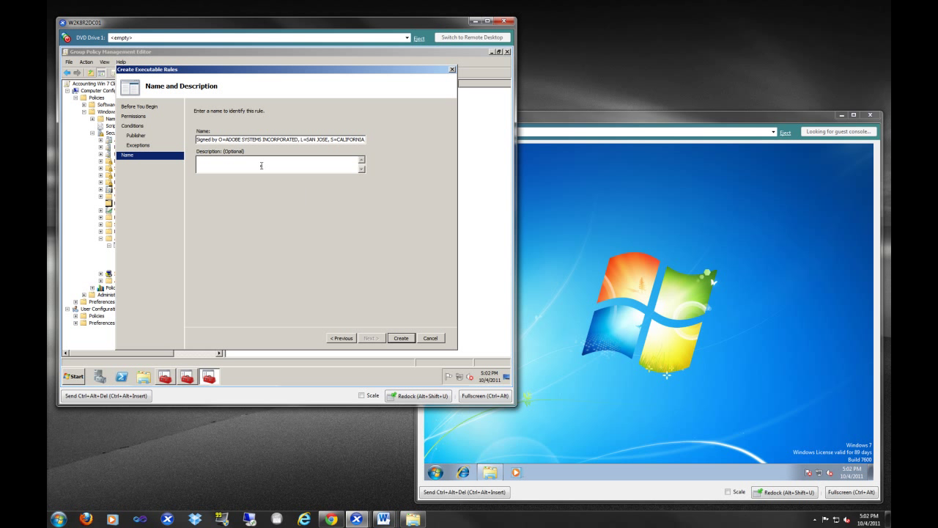
pyautogui.click(401, 338)
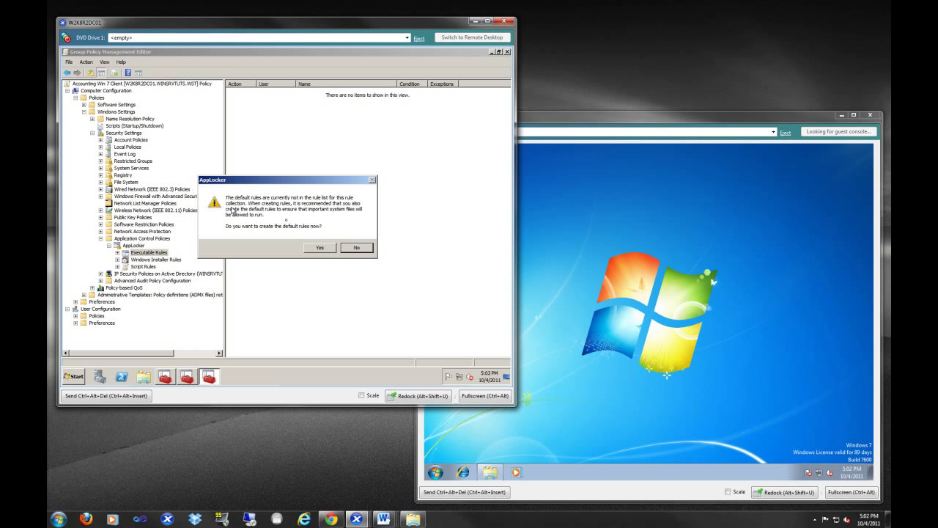
pyautogui.click(320, 248)
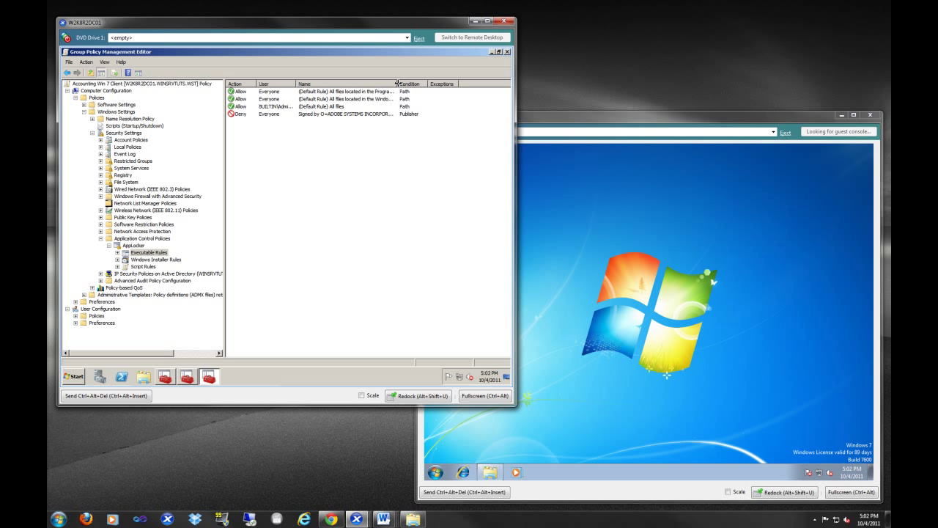
# - Widen the rule list's Name and User columns and examine the three default allow rules and the Adobe deny rule
pyautogui.moveTo(397, 84); pyautogui.dragTo(446, 84)
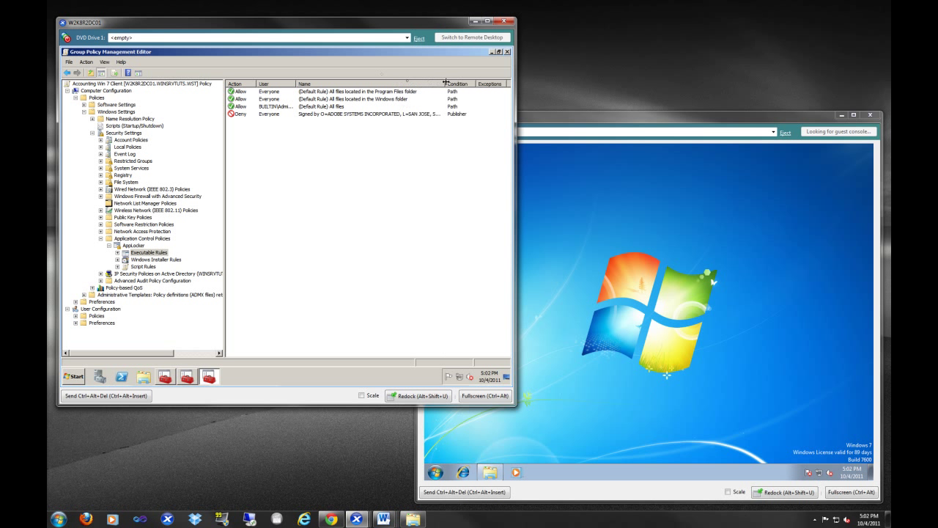
pyautogui.click(328, 91)
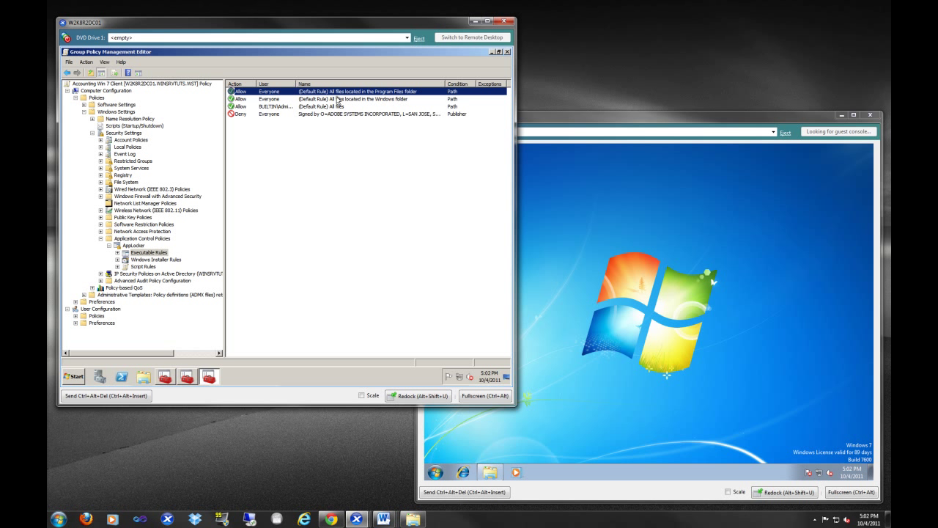
pyautogui.click(339, 99)
pyautogui.click(338, 107)
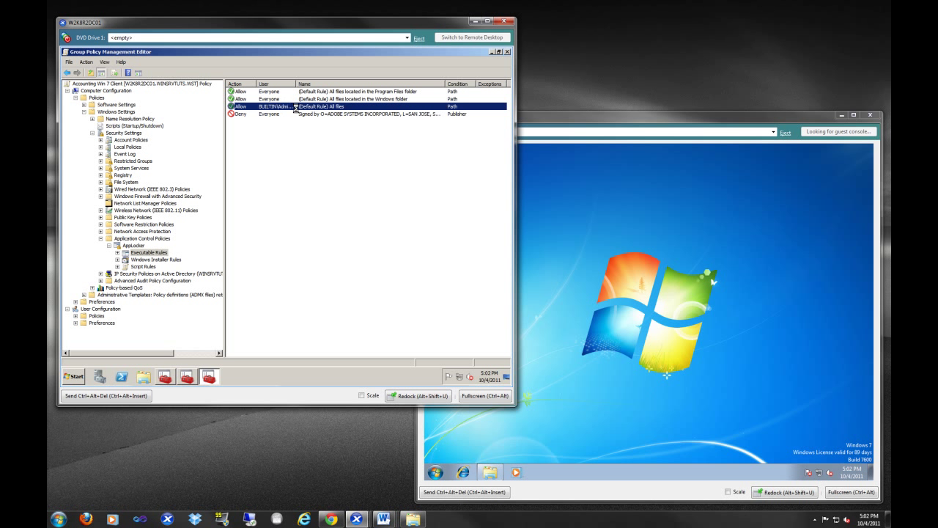
pyautogui.moveTo(298, 80); pyautogui.dragTo(318, 84)
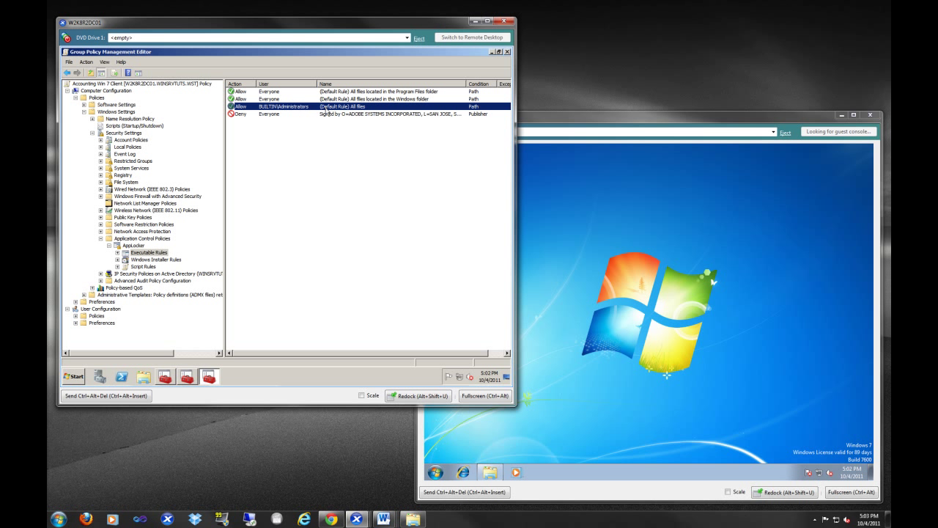
pyautogui.click(300, 114)
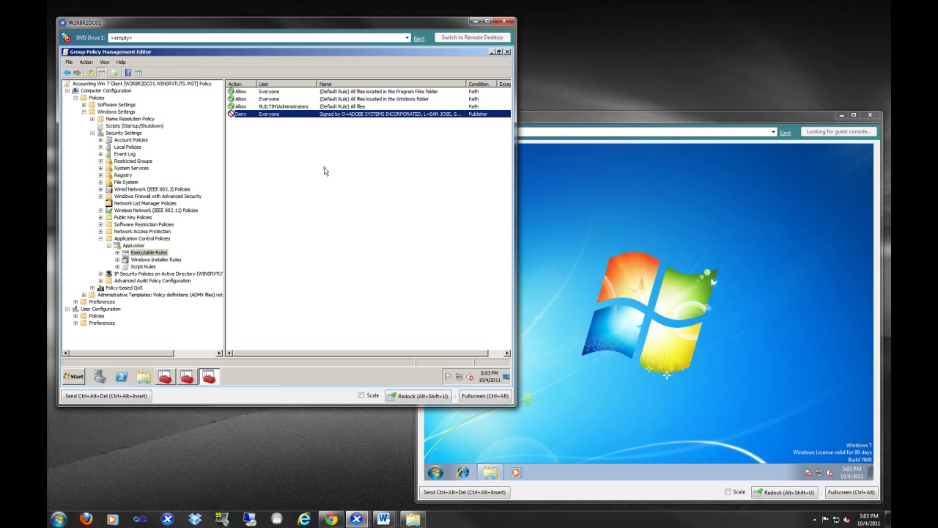
pyautogui.click(258, 141)
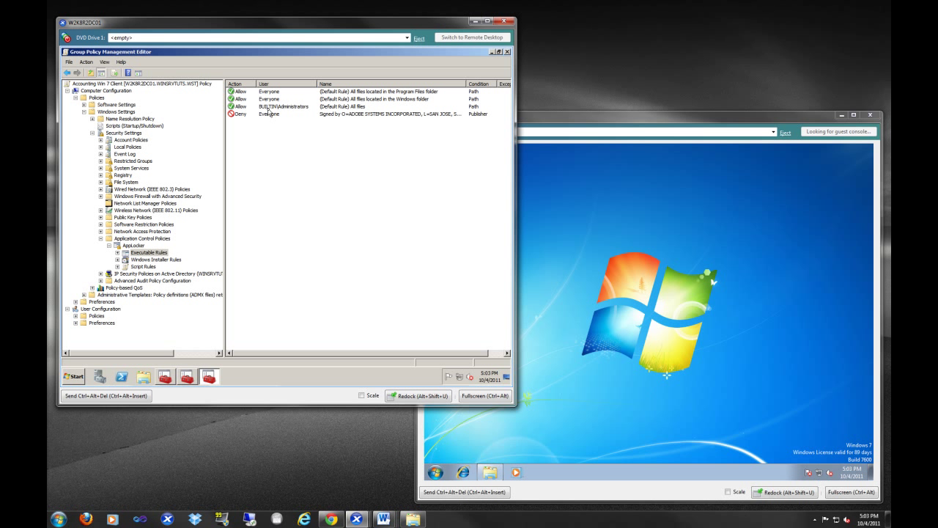
pyautogui.click(270, 114)
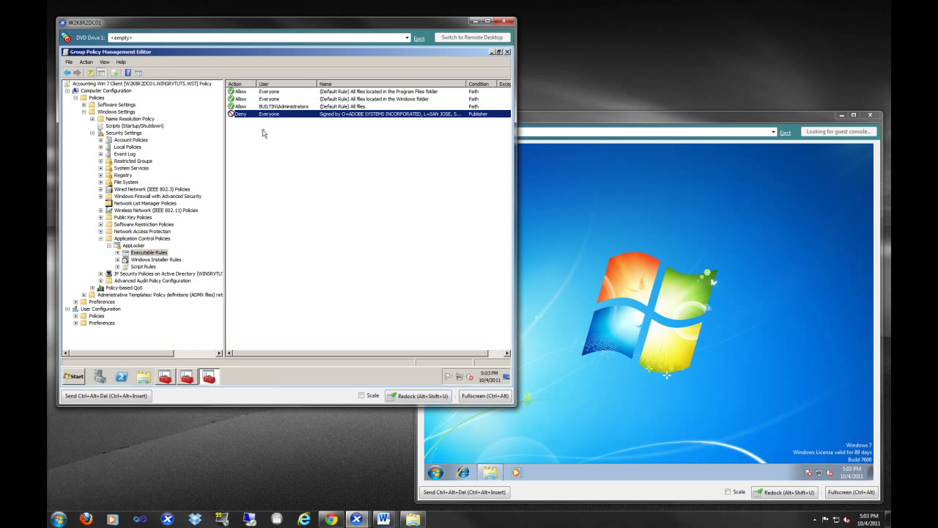
pyautogui.click(264, 133)
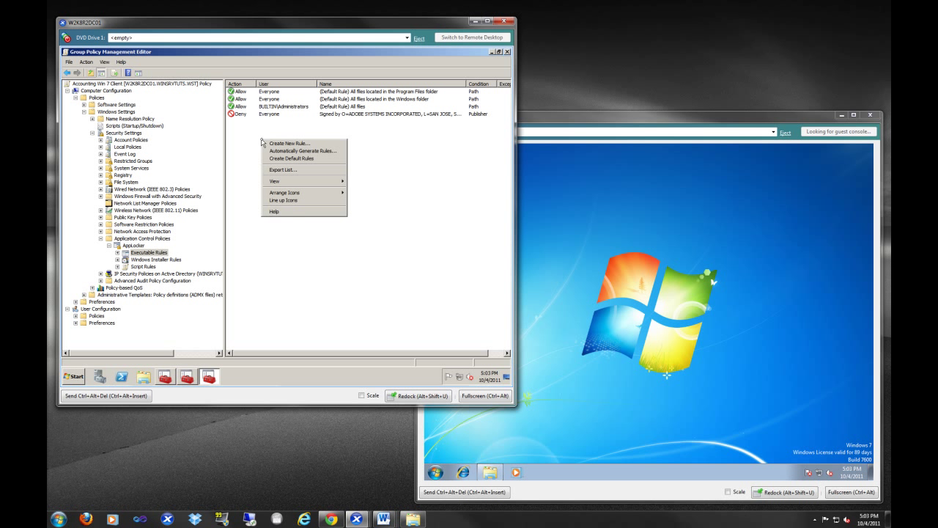
# - Start another executable rule with the Deny action, keep Everyone as its user or group, and continue to the conditions
pyautogui.rightClick(263, 139)
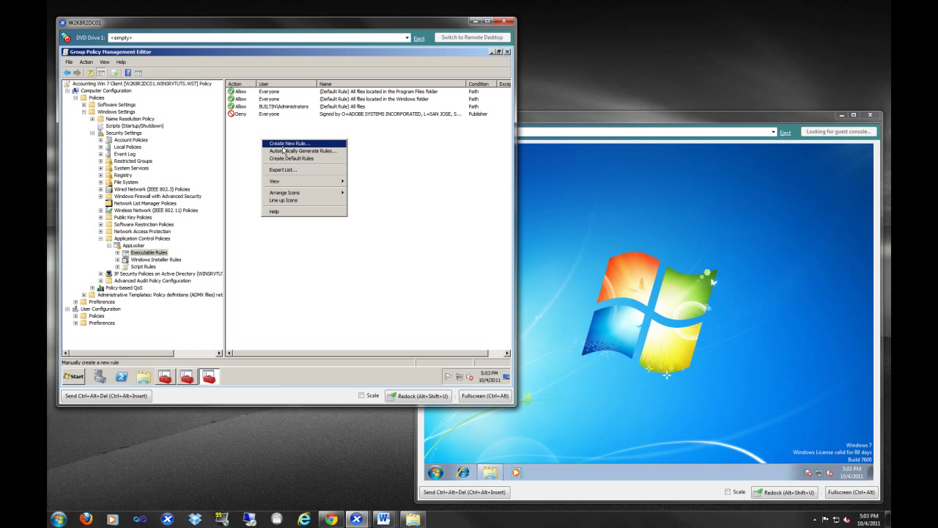
pyautogui.click(290, 144)
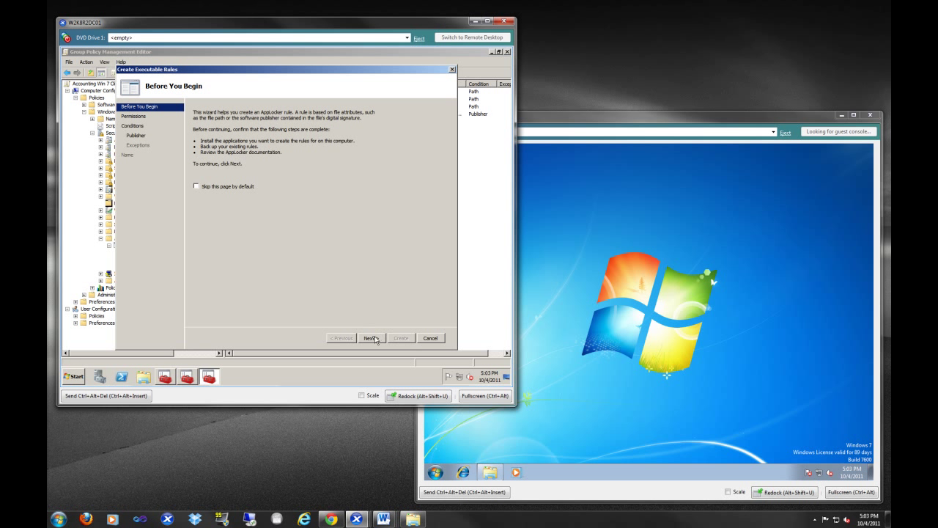
pyautogui.click(372, 337)
pyautogui.click(210, 164)
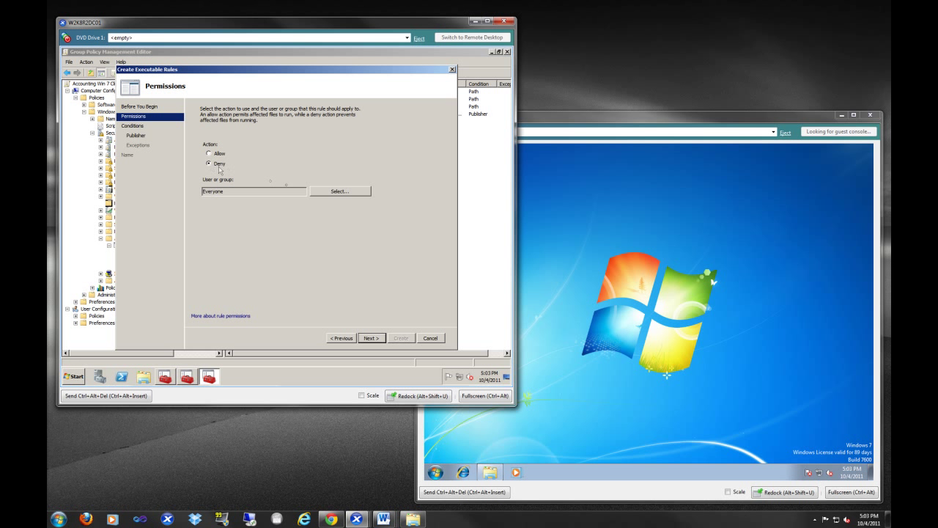
pyautogui.click(333, 192)
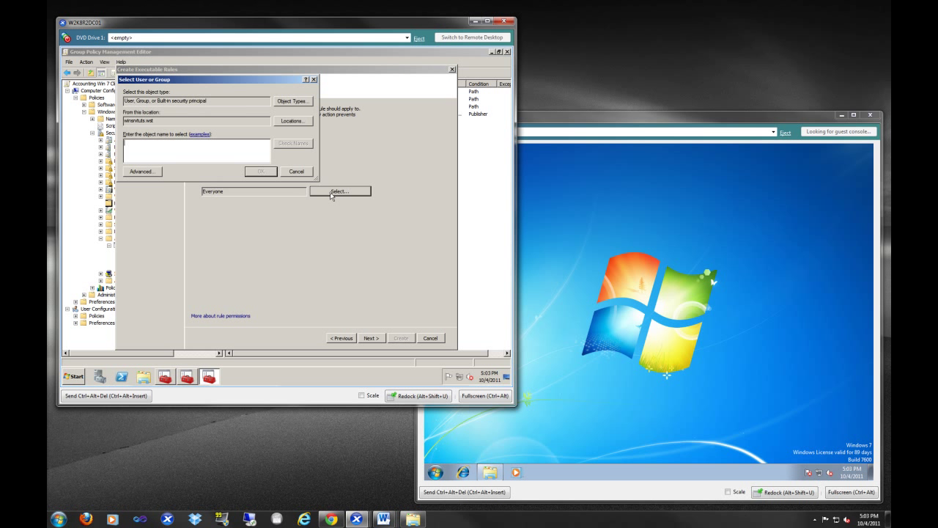
pyautogui.click(296, 172)
pyautogui.click(372, 338)
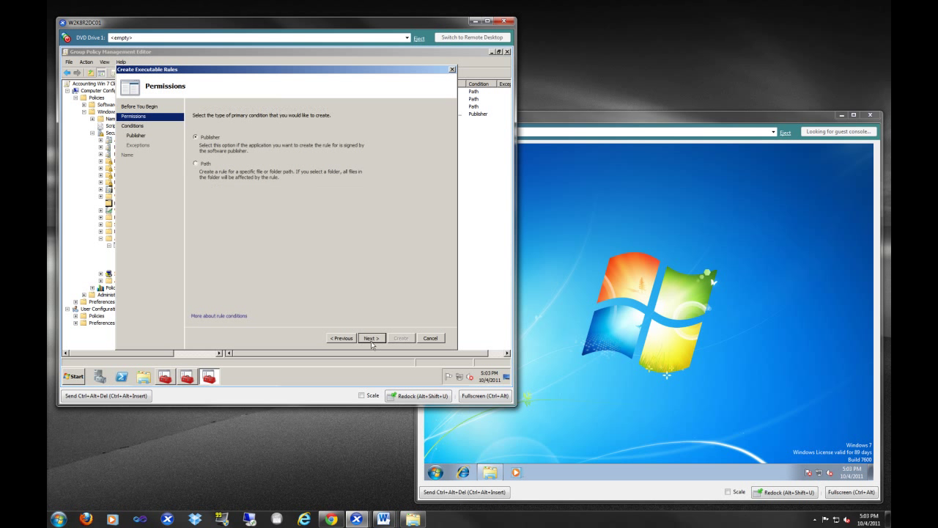
# - Keep the Publisher condition and load the Java installer jxpiinstall from the Desktop as the new rule's reference file
pyautogui.click(371, 338)
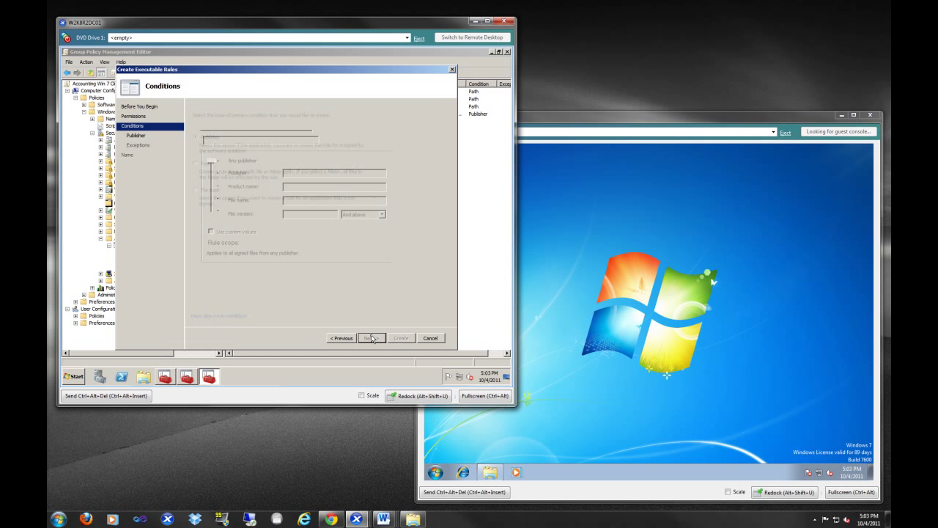
pyautogui.click(357, 140)
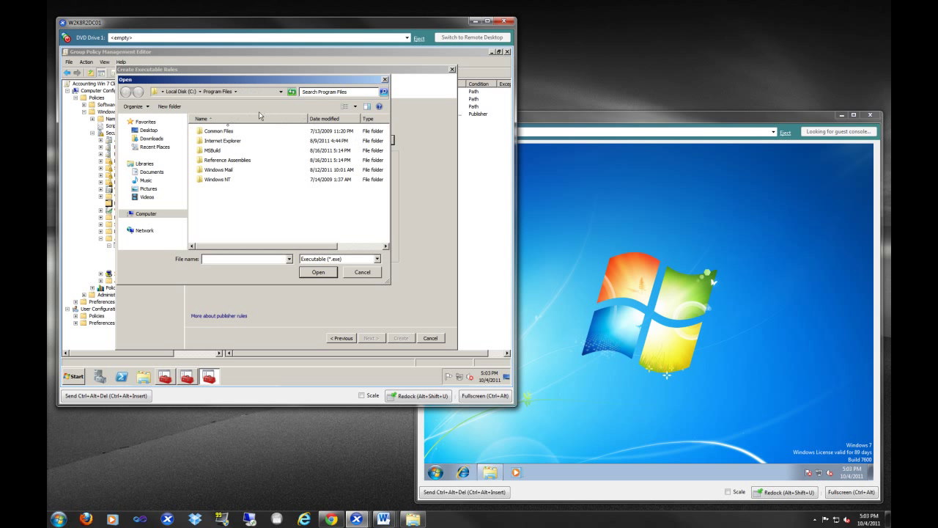
pyautogui.click(146, 132)
pyautogui.click(247, 252)
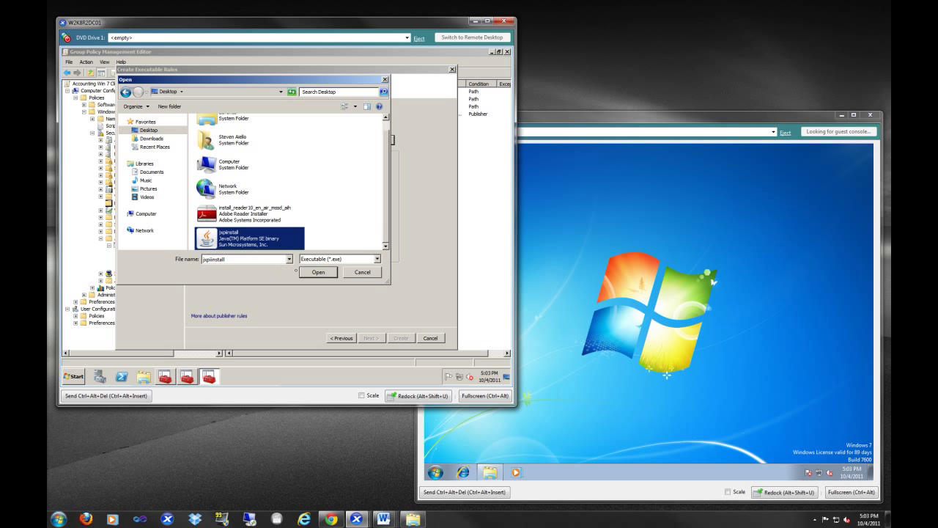
pyautogui.click(318, 272)
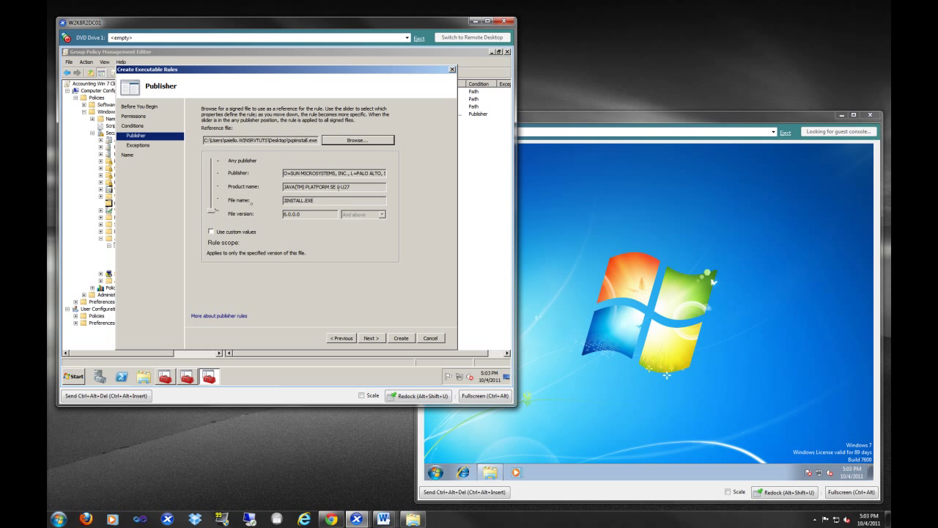
# - Broaden the Java deny rule's scope to the product name level, add no exceptions, and create it under its suggested name
pyautogui.click(211, 213)
pyautogui.moveTo(212, 213); pyautogui.dragTo(211, 186)
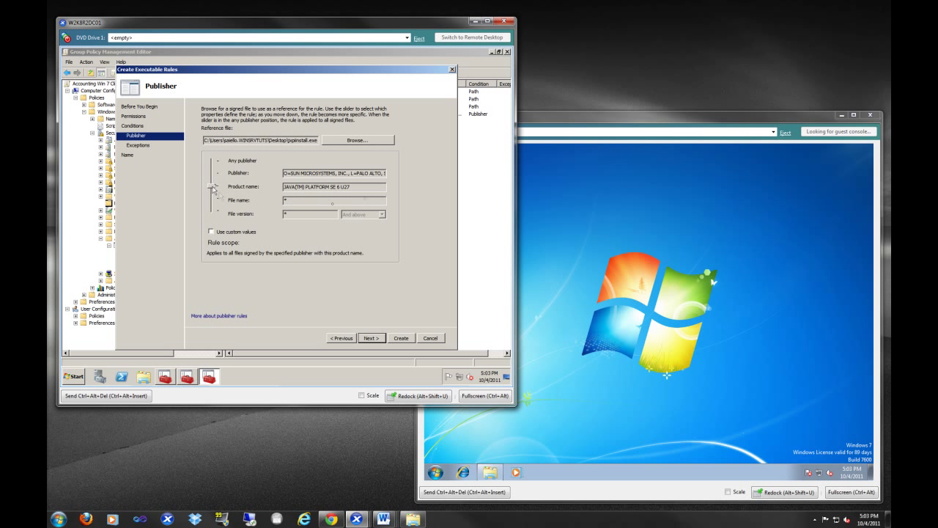
pyautogui.click(373, 341)
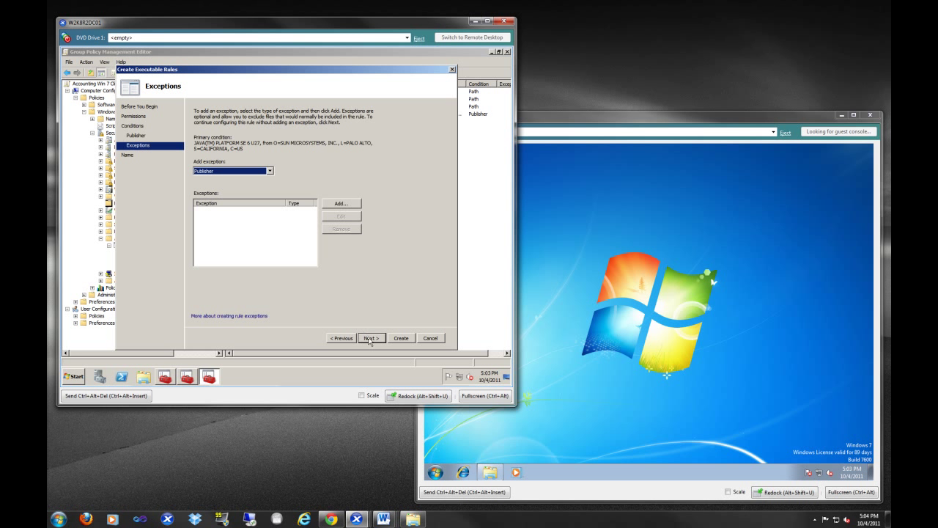
pyautogui.click(370, 339)
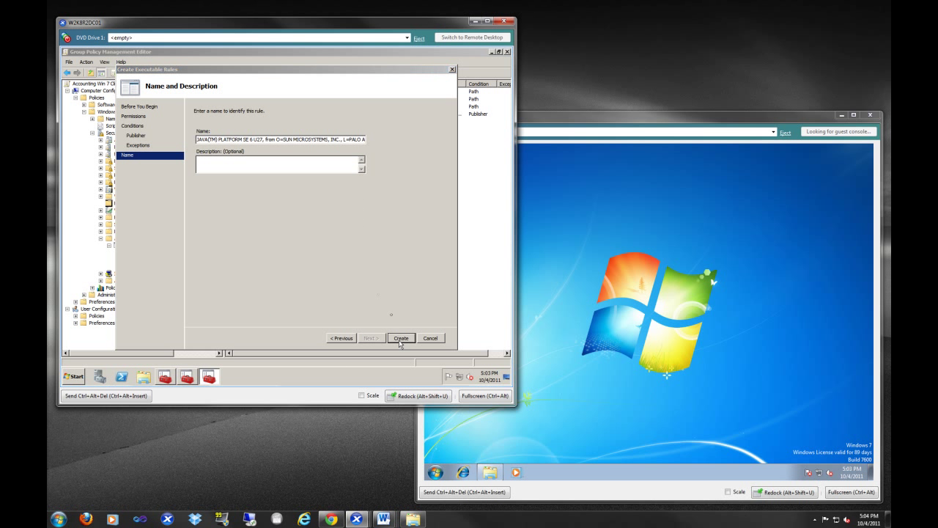
pyautogui.click(401, 340)
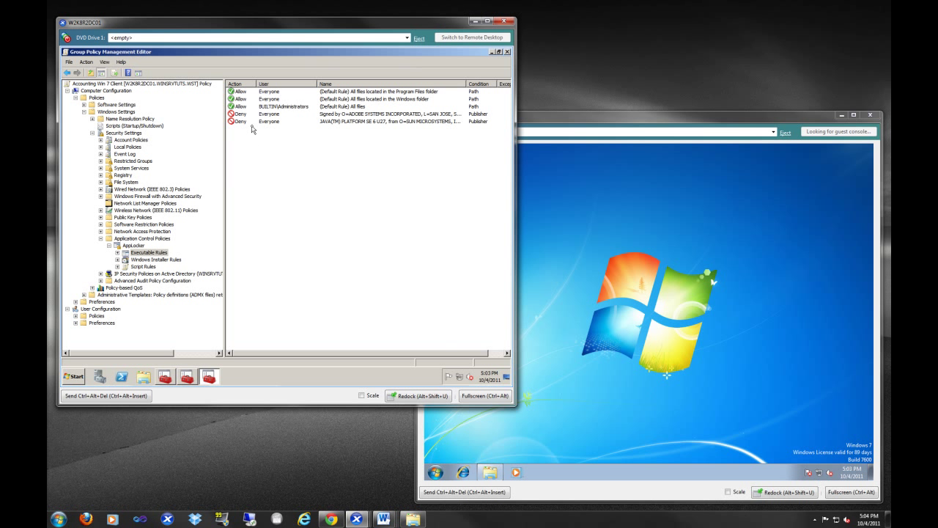
# - Review the Java and Adobe deny rules in the executable rules list and close the policy editor
pyautogui.click(244, 121)
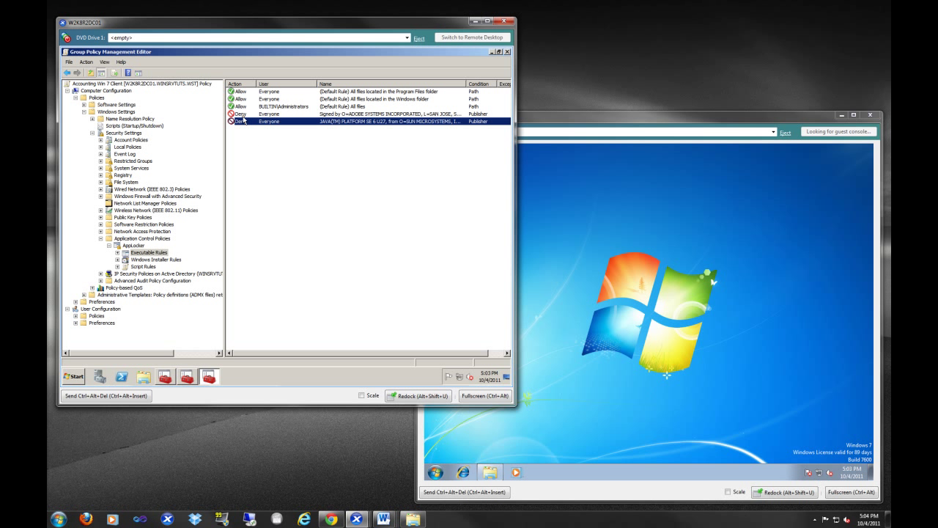
pyautogui.click(243, 115)
pyautogui.click(262, 174)
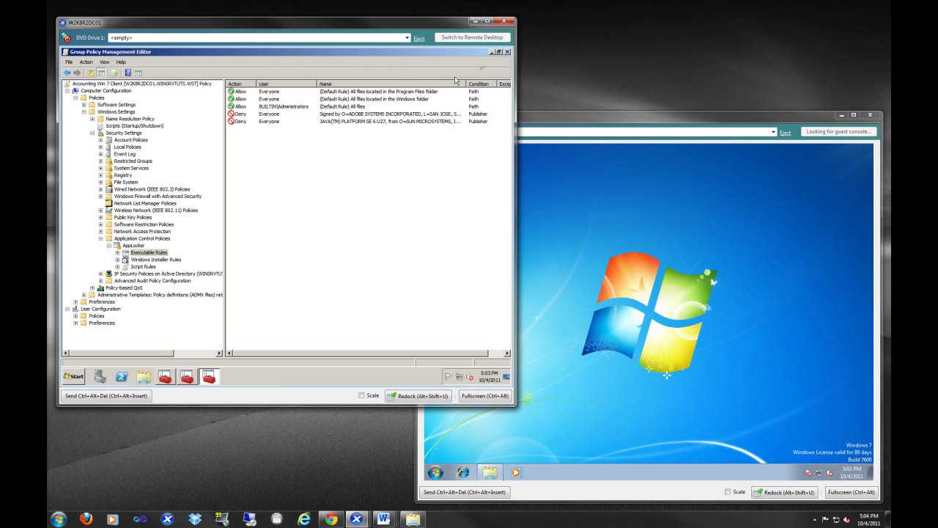
pyautogui.click(507, 52)
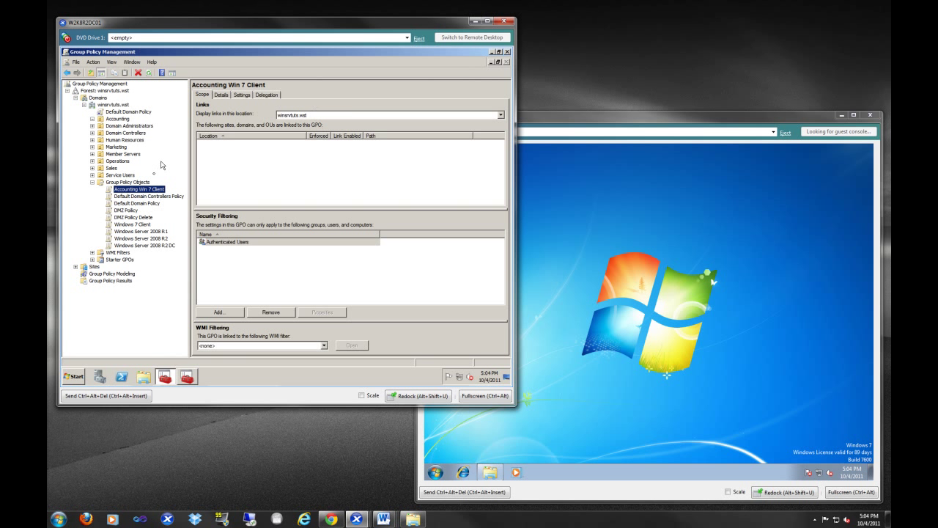
# - Link the existing Accounting Win 7 Client GPO to the Accounting OU
pyautogui.click(112, 120)
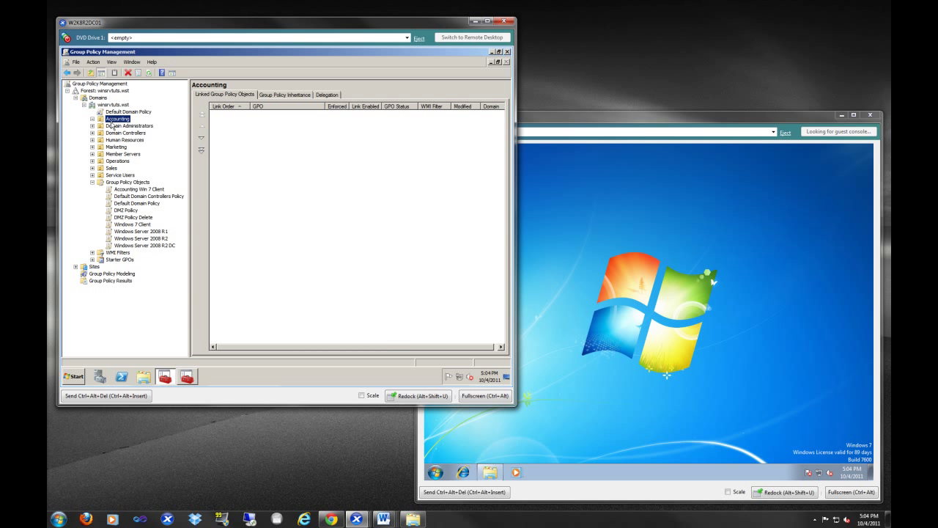
pyautogui.rightClick(112, 124)
pyautogui.click(135, 135)
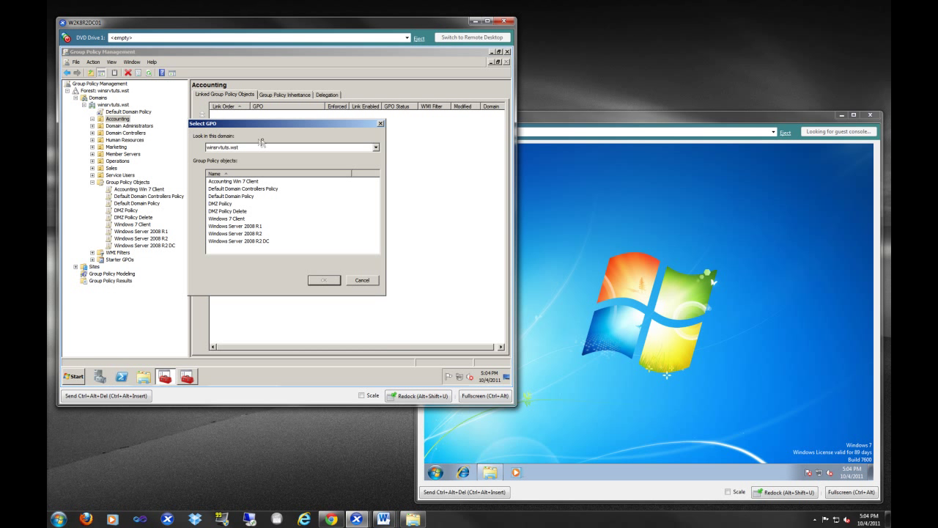
pyautogui.click(248, 183)
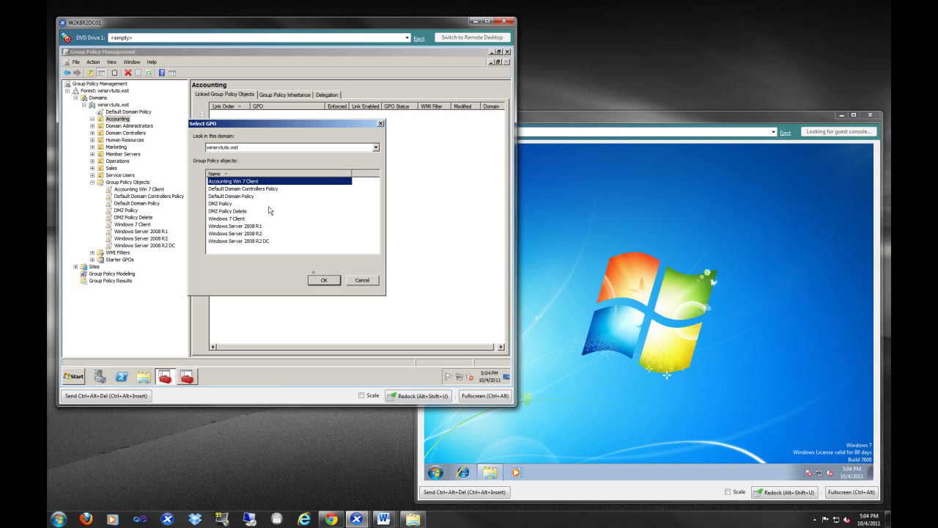
pyautogui.click(321, 280)
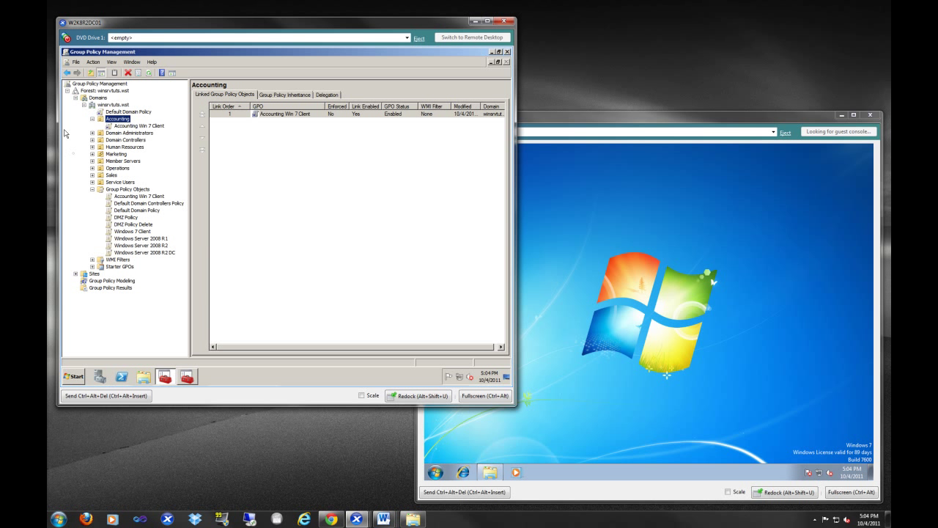
# - Set the linked Accounting Win 7 Client GPO's status to User configuration settings disabled, and close Group Policy Management
pyautogui.click(143, 126)
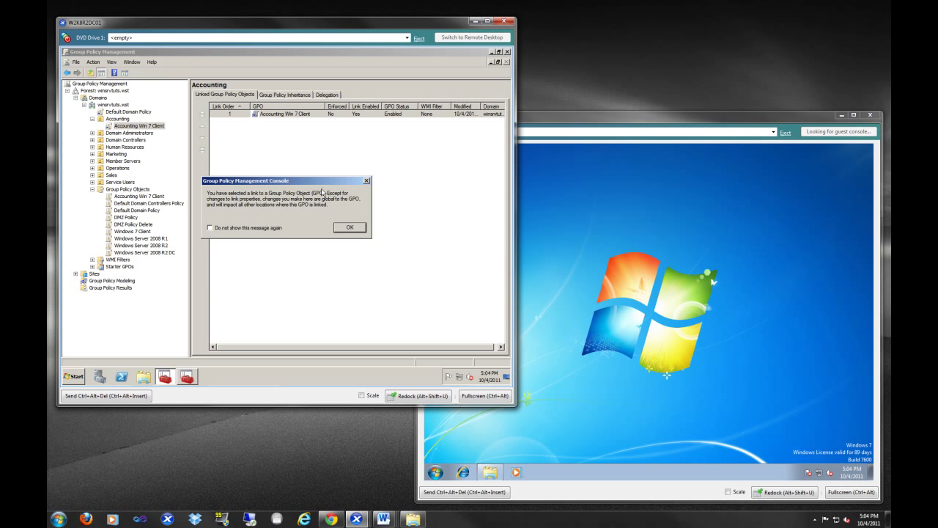
pyautogui.click(350, 229)
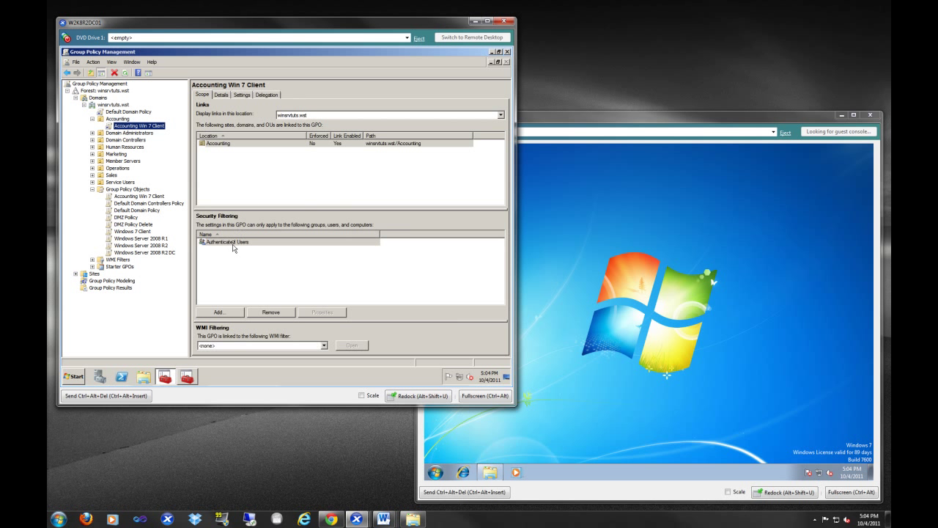
pyautogui.click(212, 145)
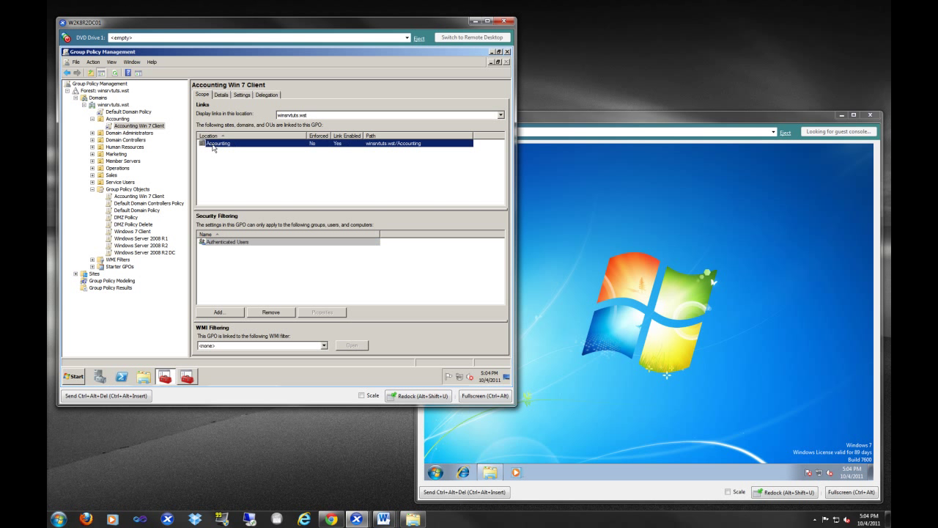
pyautogui.click(220, 95)
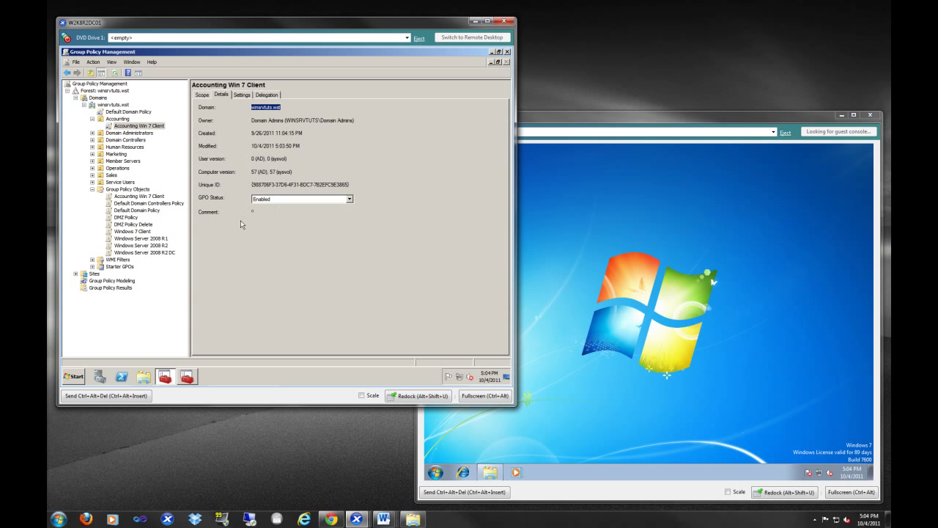
pyautogui.click(272, 200)
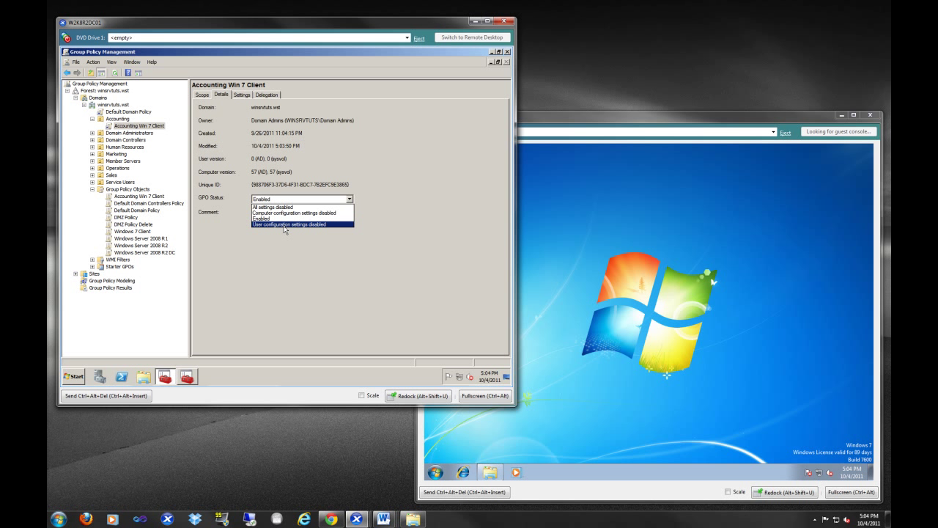
pyautogui.click(284, 224)
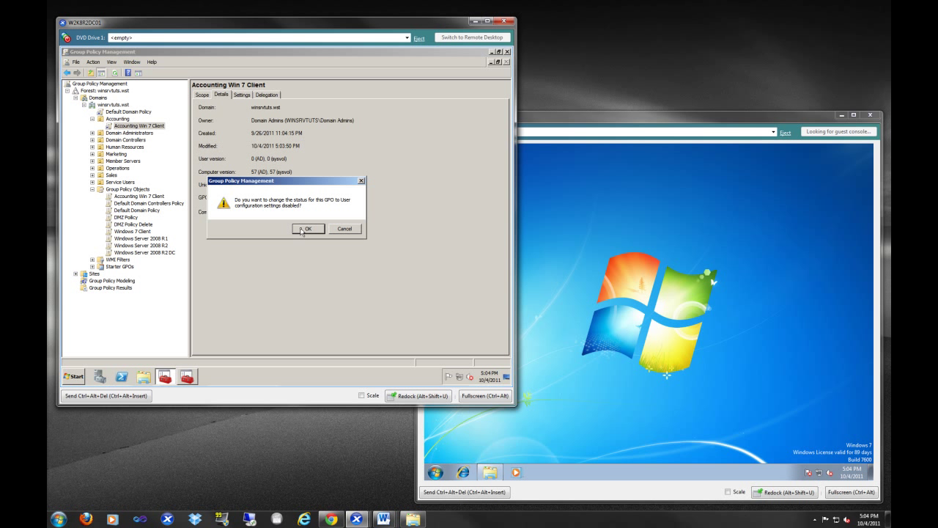
pyautogui.click(304, 230)
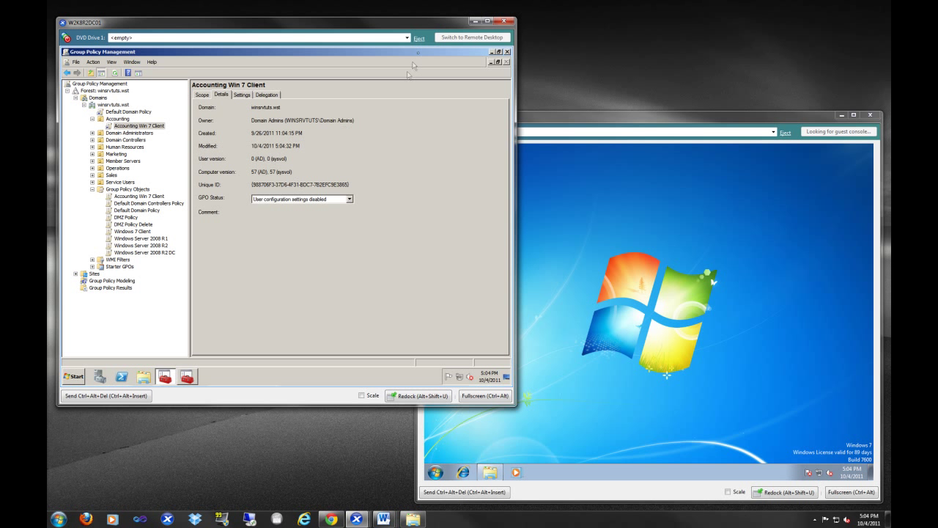
pyautogui.click(506, 52)
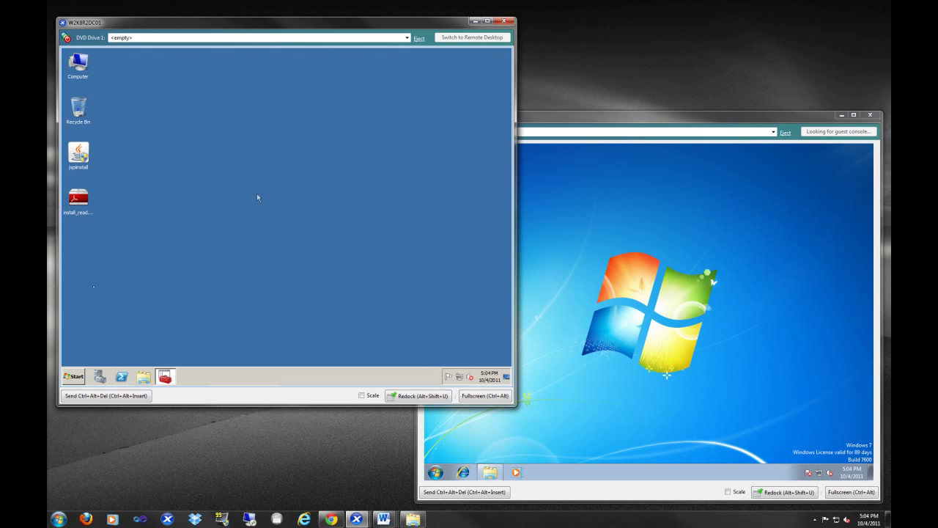
# - Open a command prompt on the domain controller and run gpupdate /force
pyautogui.click(73, 376)
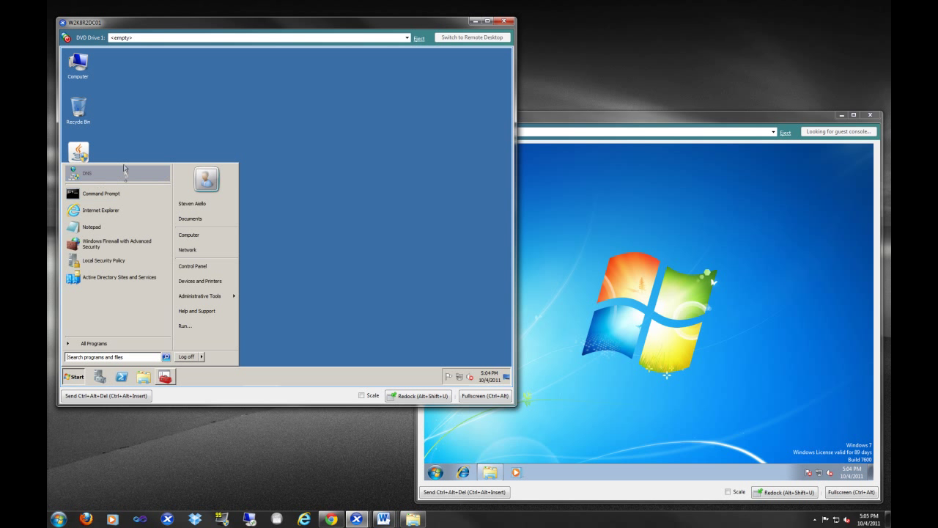
pyautogui.click(123, 195)
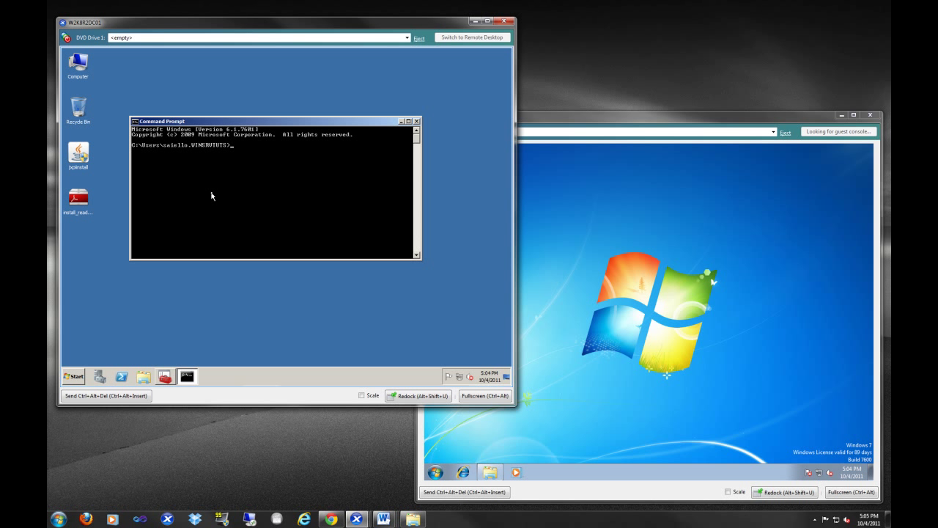
pyautogui.write('gpupdate /force')
pyautogui.press('Return')
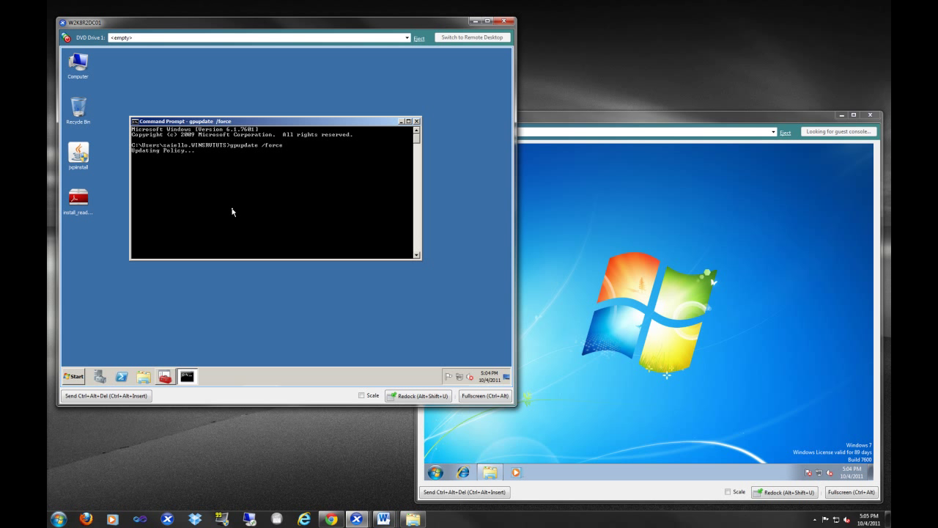
# - Switch to the Windows 7 client, open a command prompt as administrator, and run gpupdate /force
pyautogui.click(503, 431)
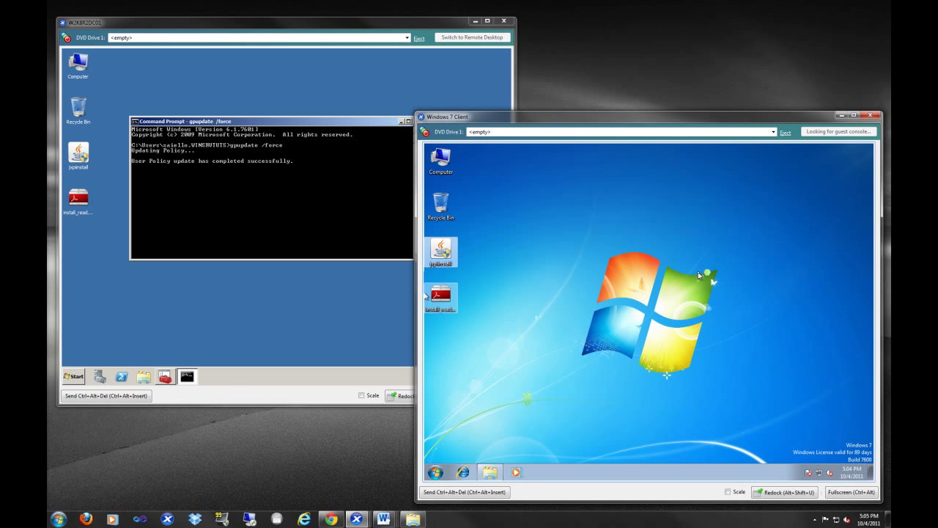
pyautogui.click(436, 471)
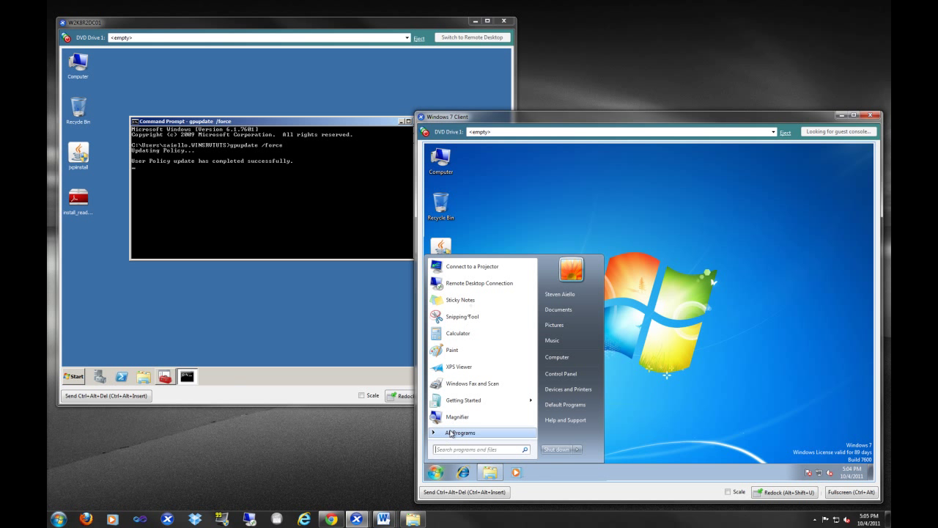
pyautogui.click(479, 449)
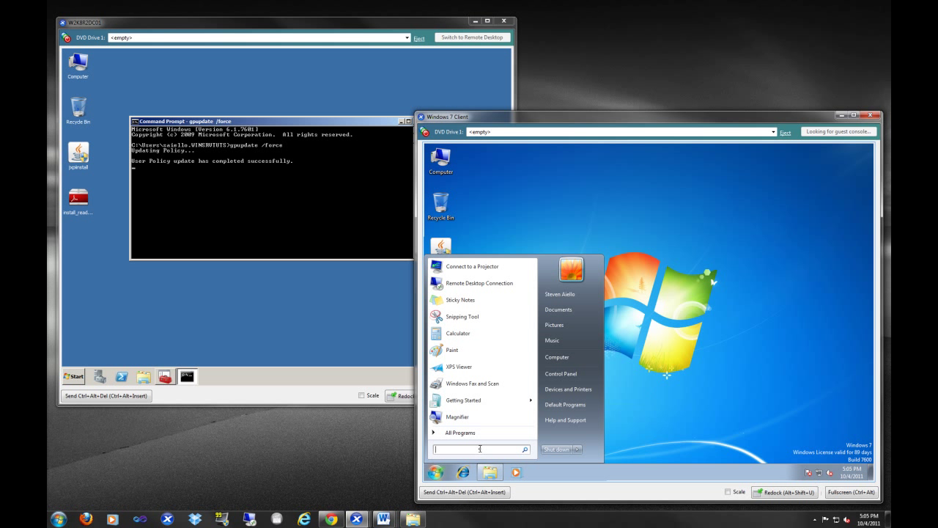
pyautogui.write('co')
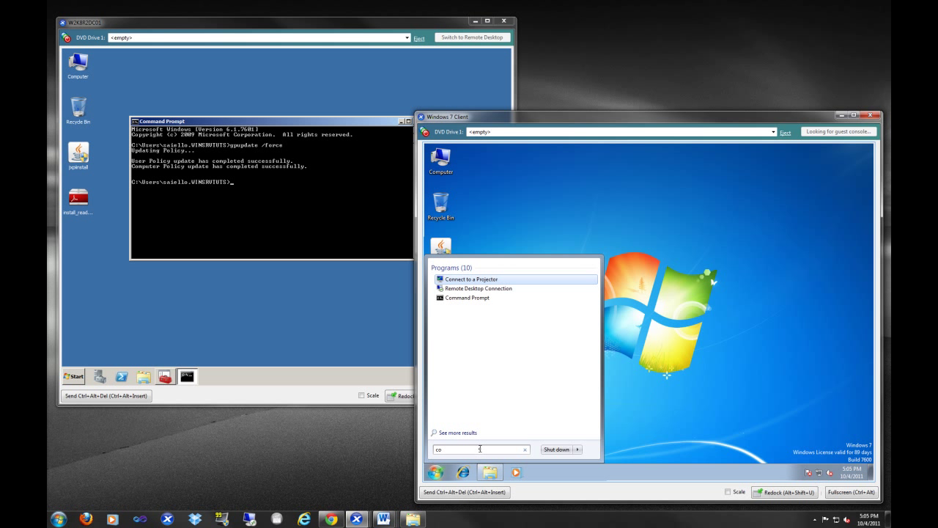
pyautogui.write('mmand')
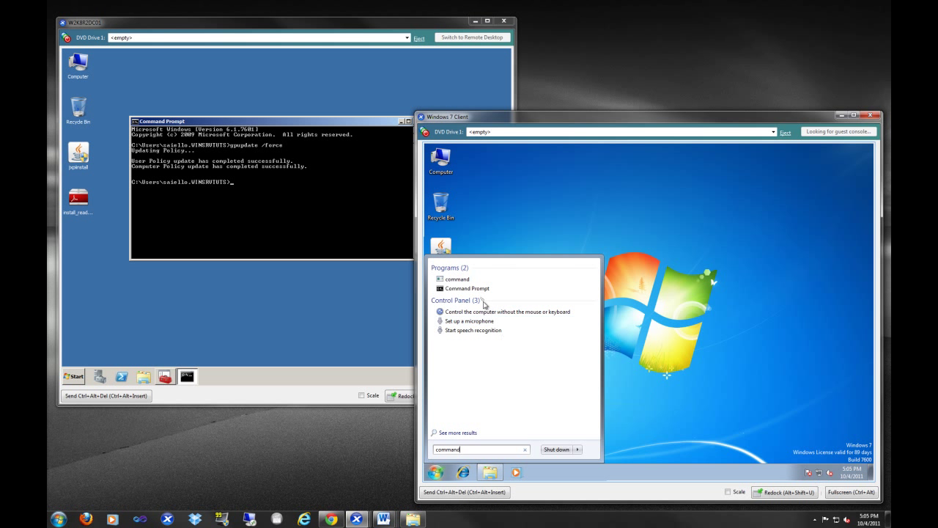
pyautogui.rightClick(482, 291)
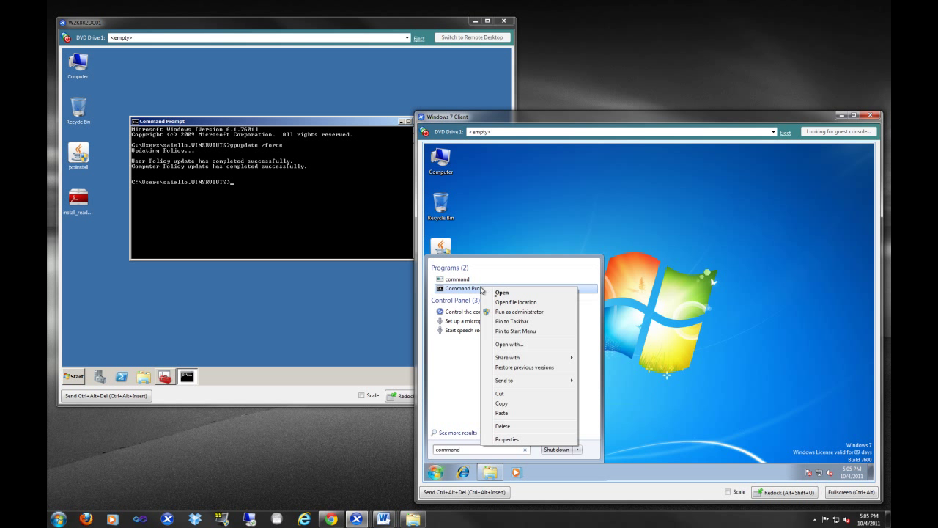
pyautogui.click(511, 314)
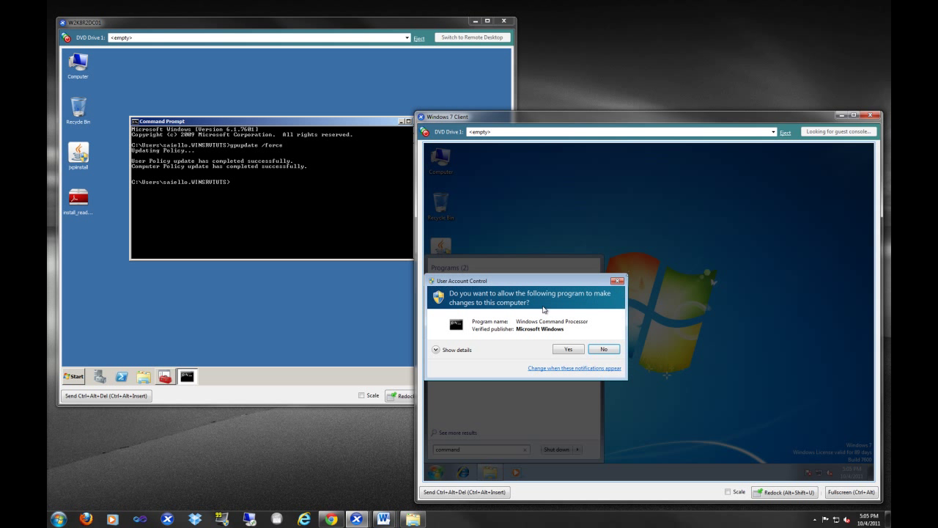
pyautogui.click(578, 350)
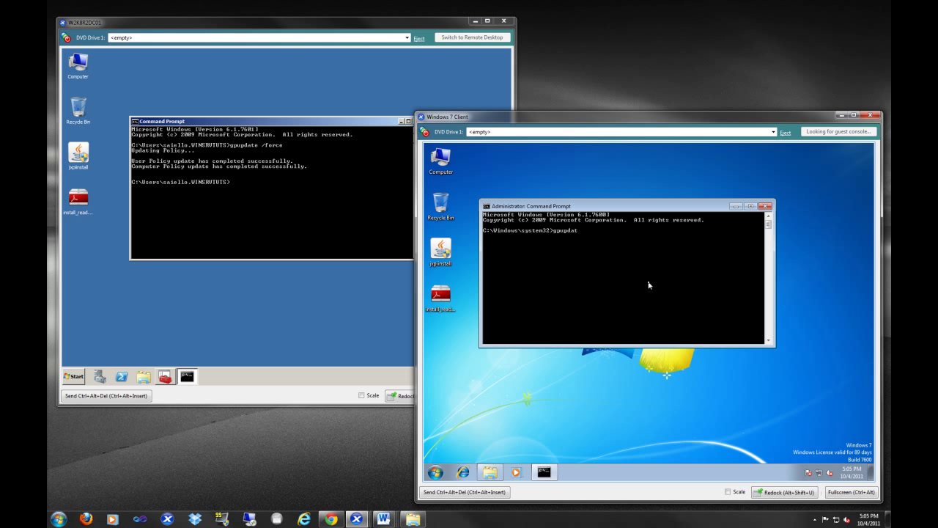
pyautogui.press('Return')
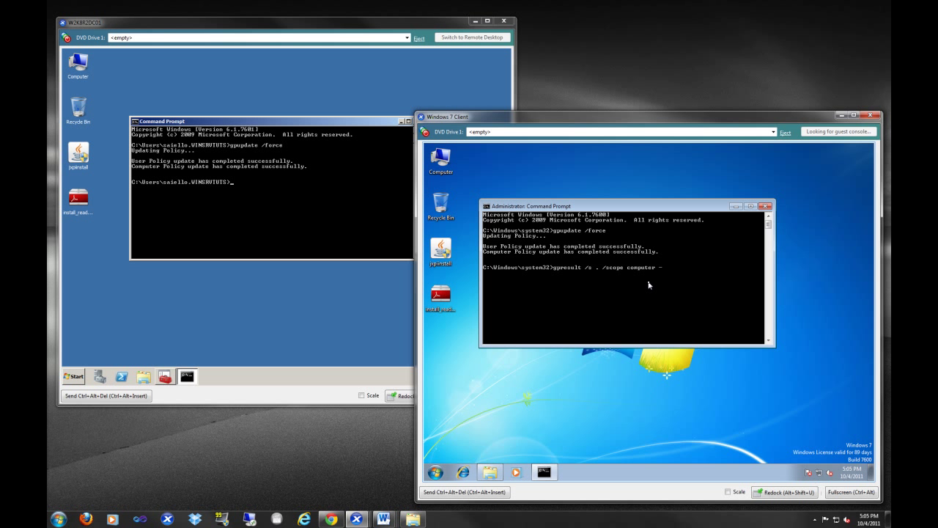
# - Run gpresult /s . /scope computer -r on the client, examine the applied Group Policy Objects, and close the command prompt
pyautogui.write('r')
pyautogui.press('Return')
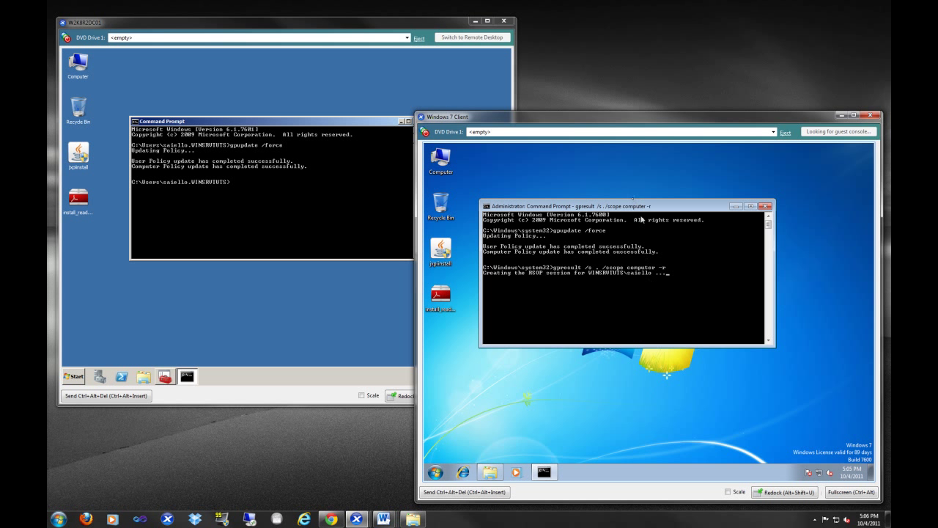
pyautogui.moveTo(638, 207); pyautogui.dragTo(659, 164)
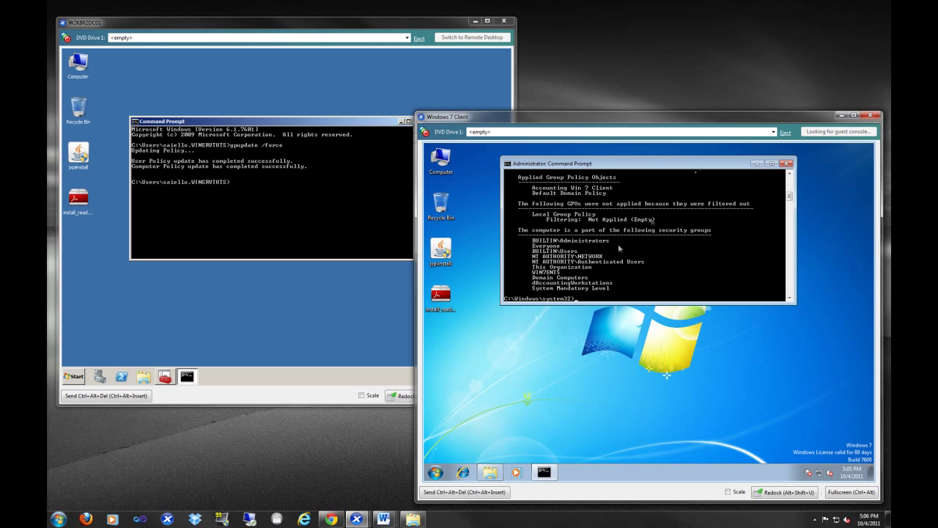
pyautogui.click(785, 163)
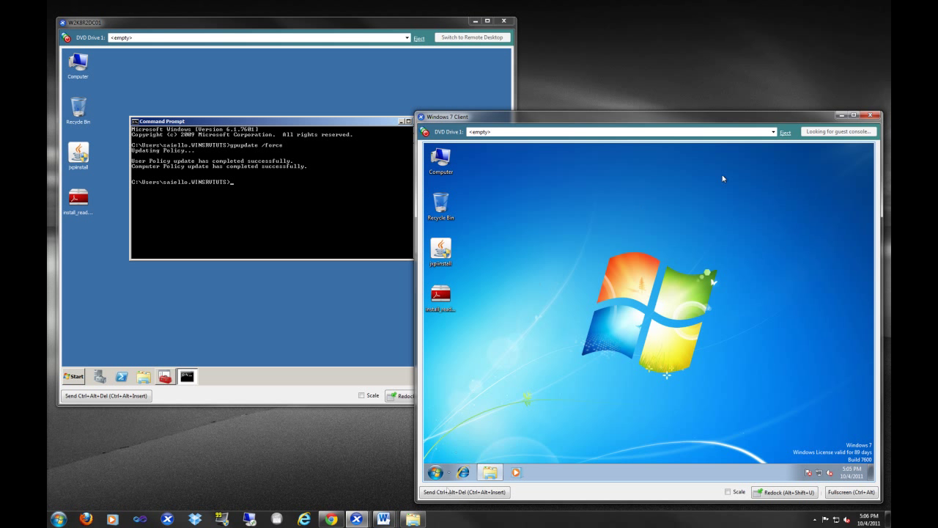
pyautogui.click(435, 473)
pyautogui.moveTo(577, 449)
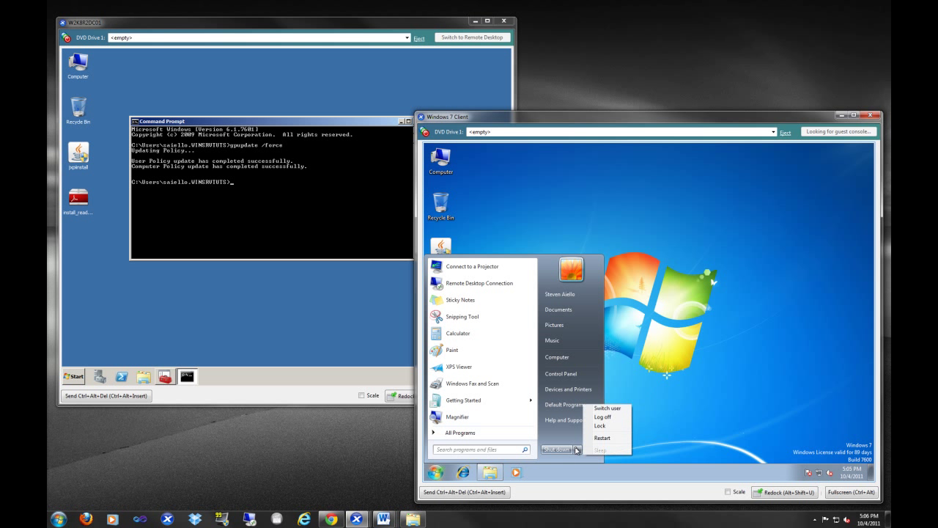
pyautogui.click(601, 438)
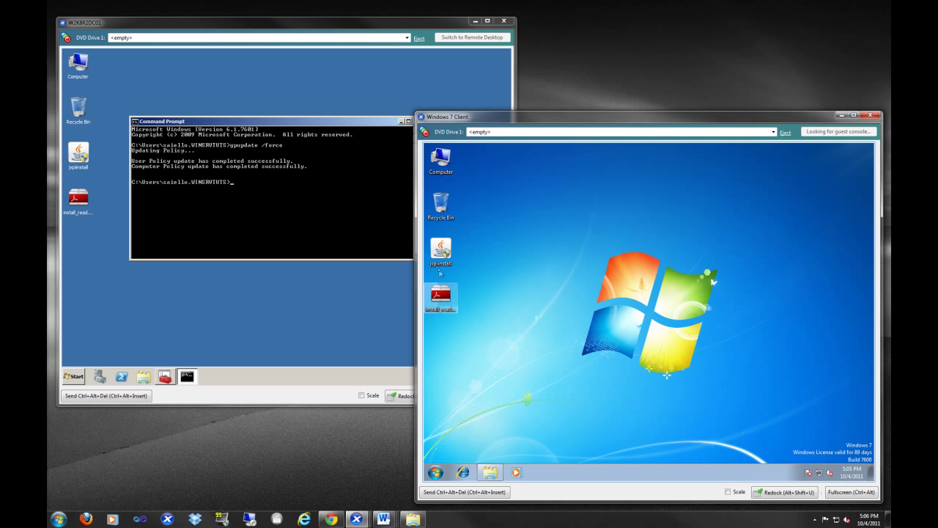
# - Run the Adobe Reader installer from the Windows 7 client's desktop, allow it to make changes, and close the installer
pyautogui.click(445, 300)
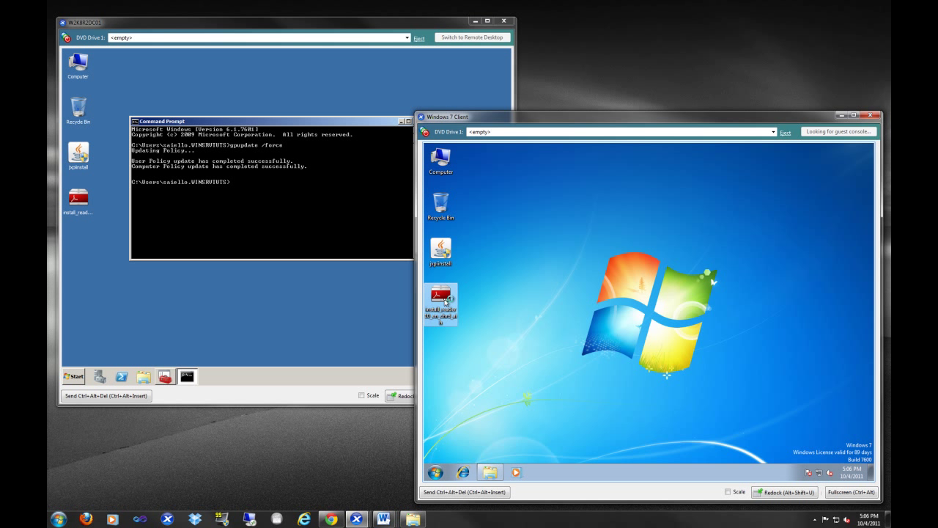
pyautogui.doubleClick(445, 300)
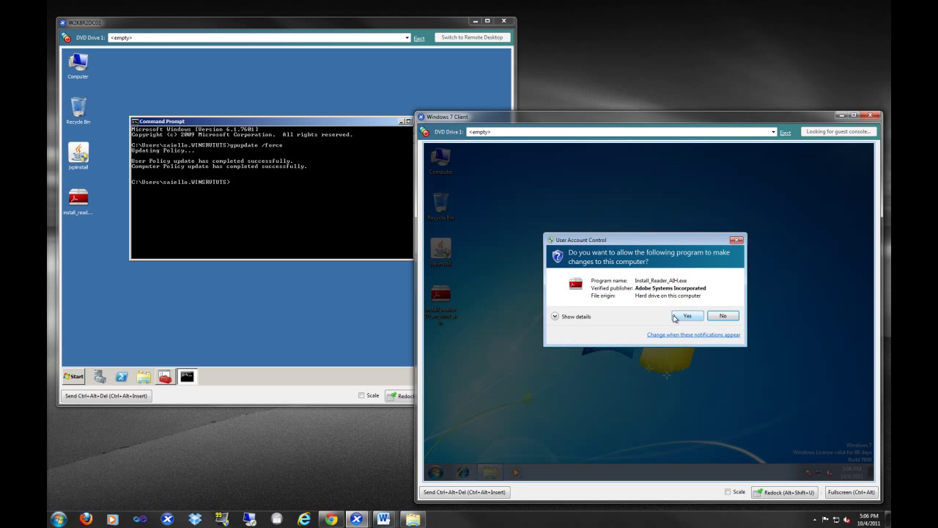
pyautogui.click(675, 317)
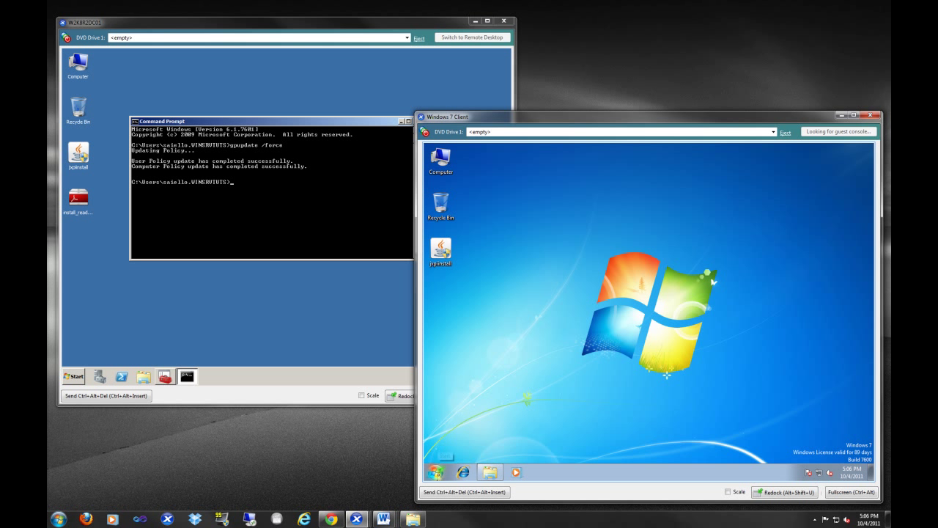
pyautogui.click(437, 473)
pyautogui.click(577, 449)
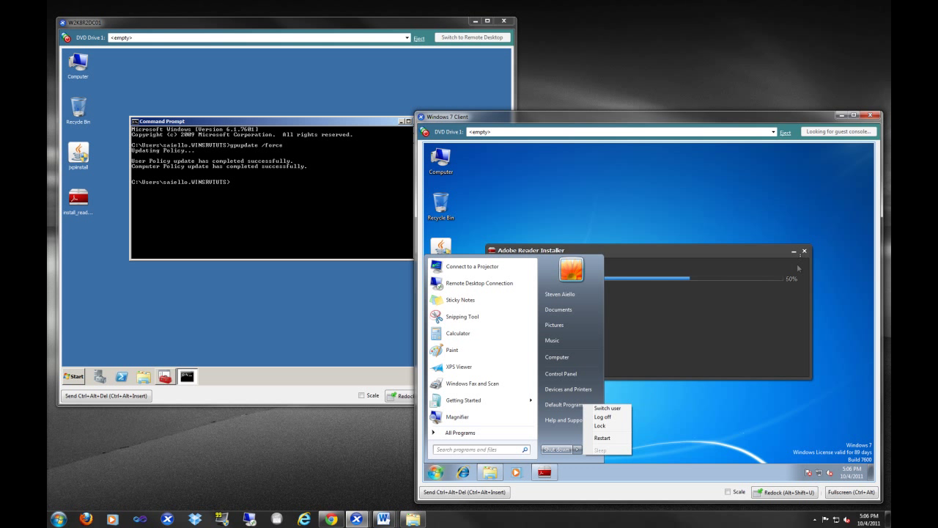
pyautogui.click(805, 252)
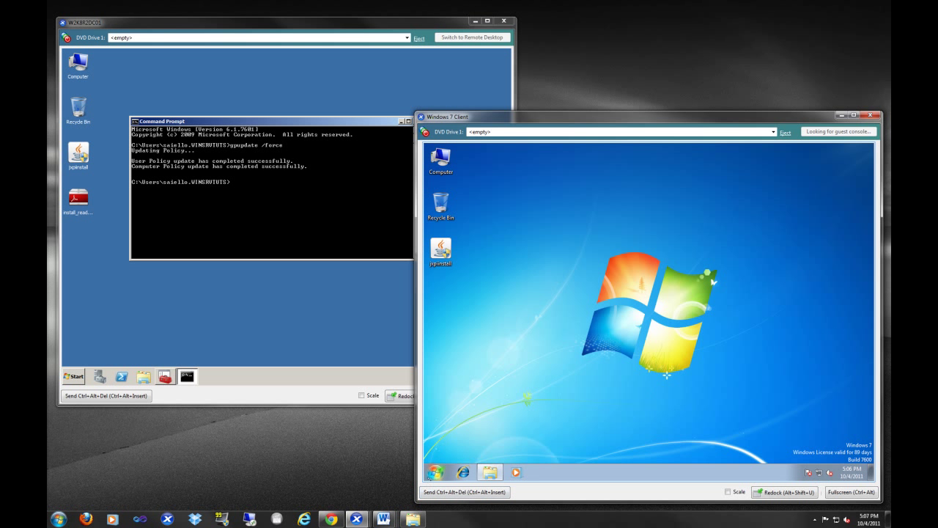
# - Restart the Windows 7 client
pyautogui.click(436, 472)
pyautogui.click(578, 449)
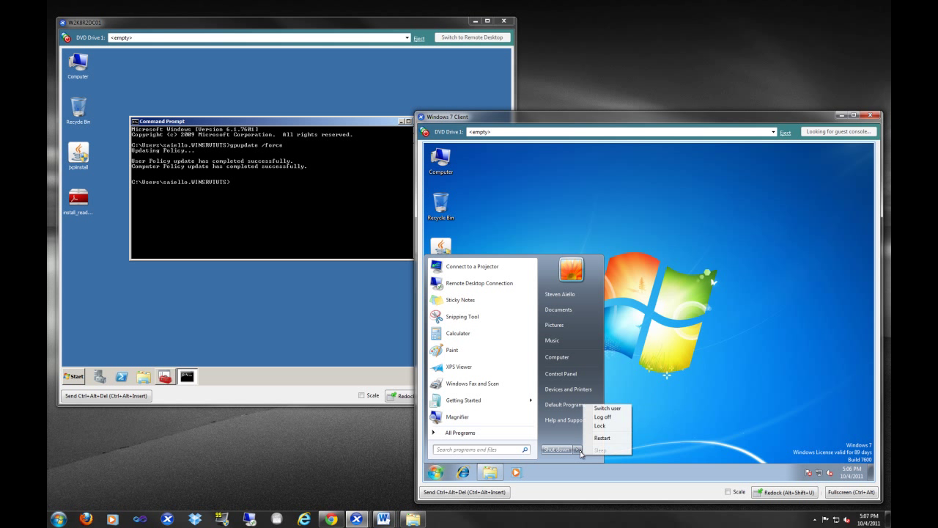
pyautogui.click(603, 438)
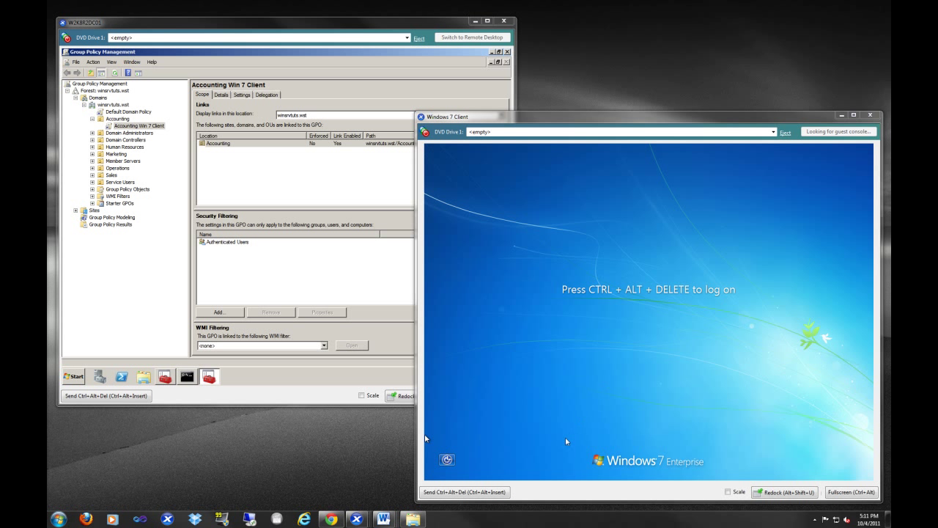
# - Unlock the restarted client's logon screen and log on to the domain account by entering the account password
pyautogui.click(462, 494)
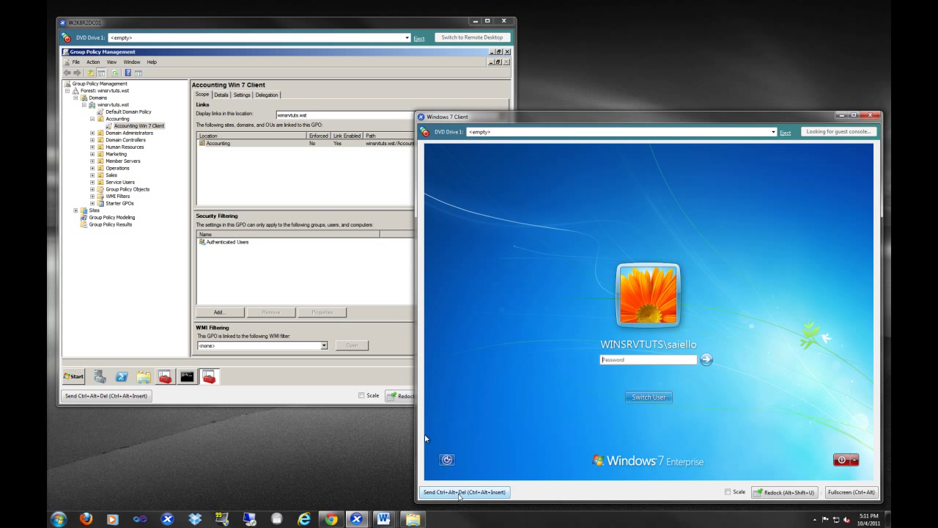
pyautogui.click(646, 361)
pyautogui.write('P')
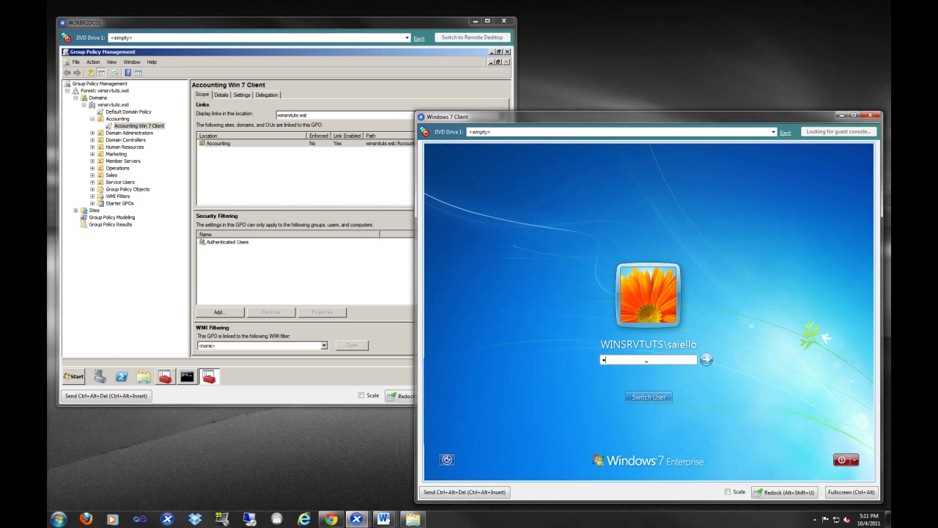
pyautogui.press('Return')
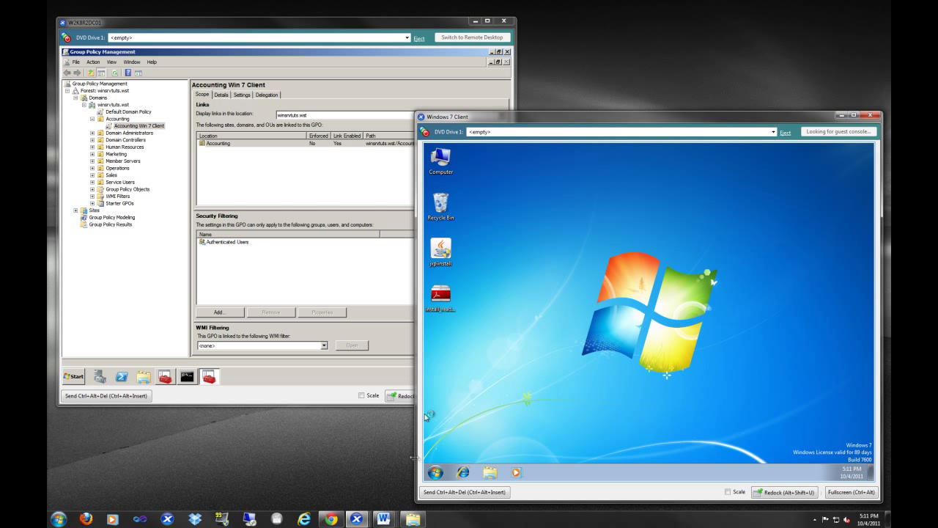
# - Search for and open Services on the client, check the Application Identity service's status and startup type, and close Services
pyautogui.click(436, 472)
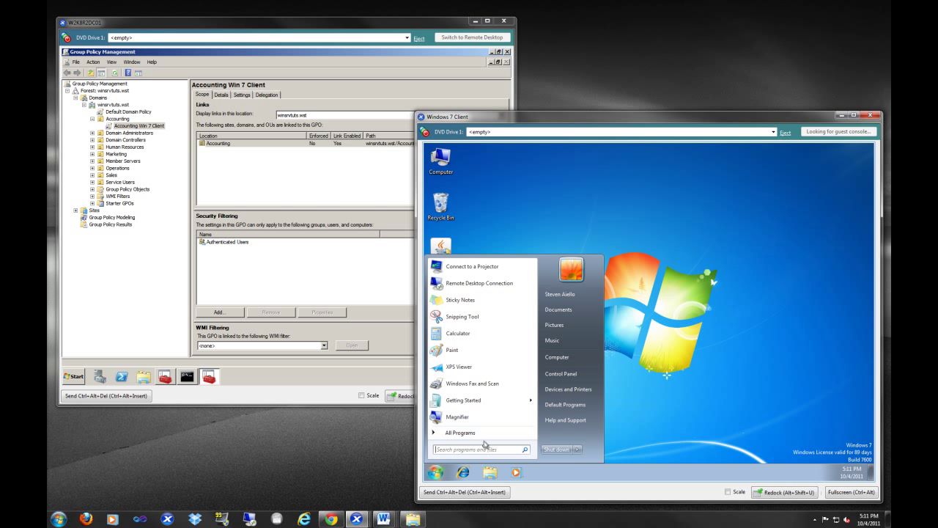
pyautogui.click(479, 448)
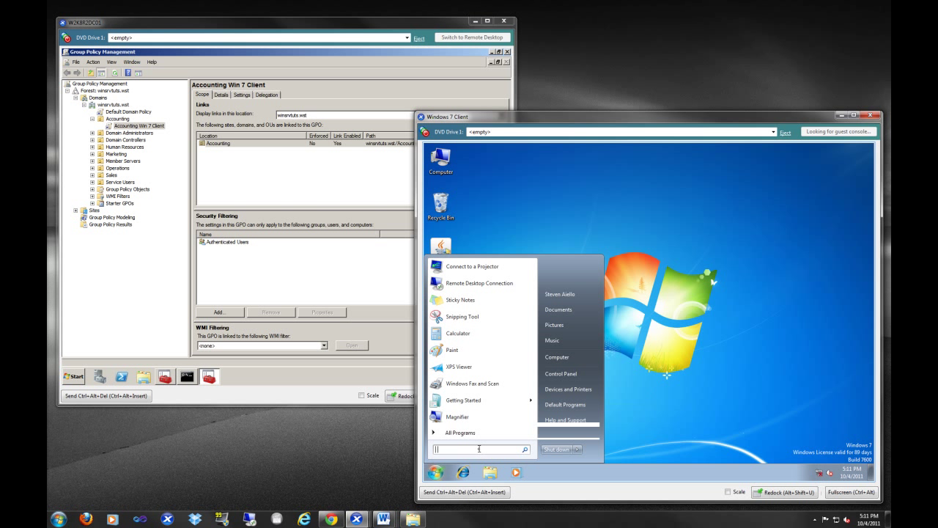
pyautogui.write('service')
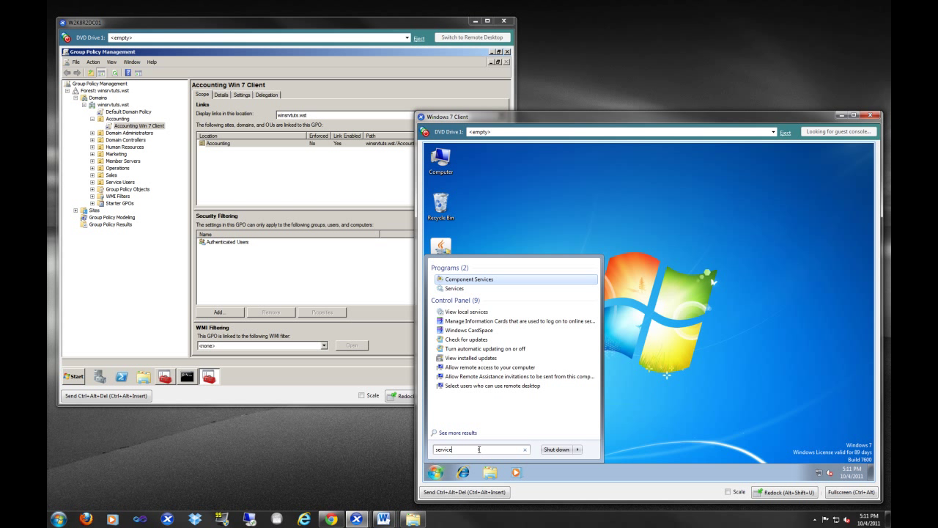
pyautogui.click(460, 289)
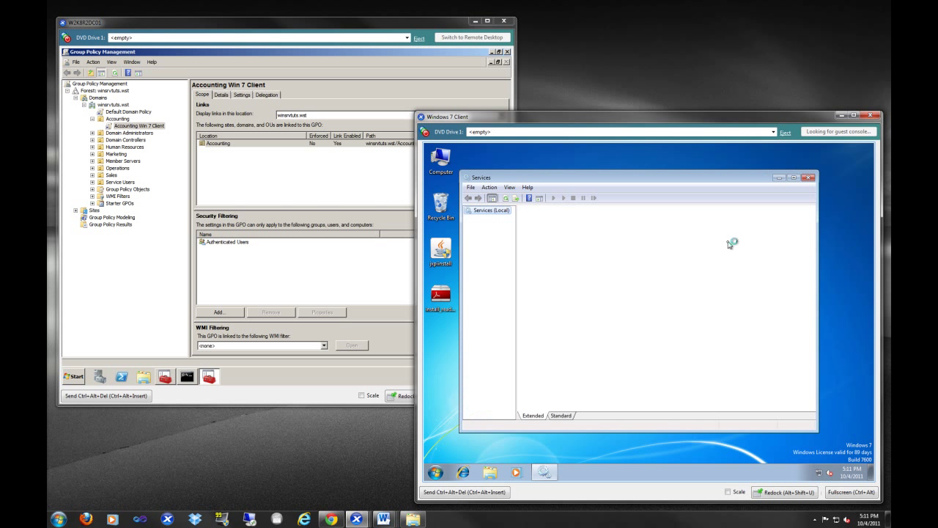
pyautogui.click(635, 262)
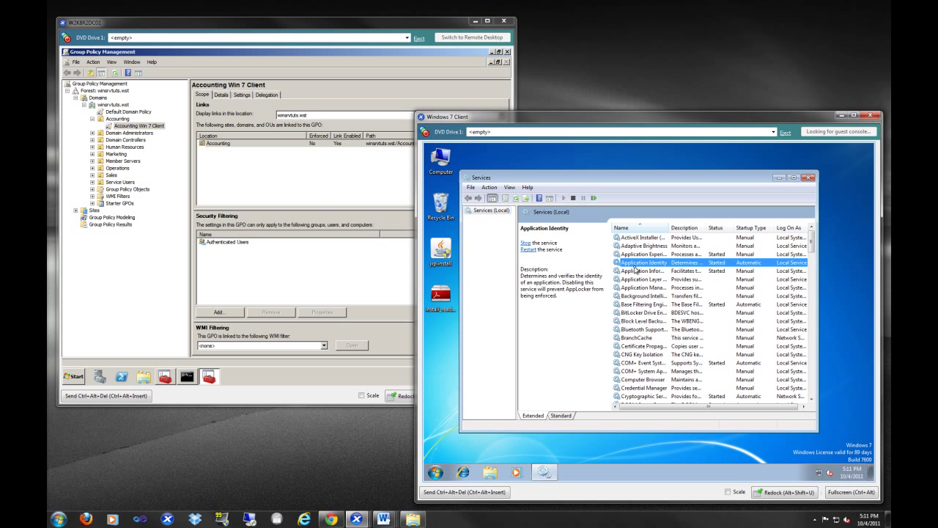
pyautogui.click(809, 177)
# - Try to run the Adobe Reader installer from the client's desktop and dismiss the dialog
pyautogui.click(442, 297)
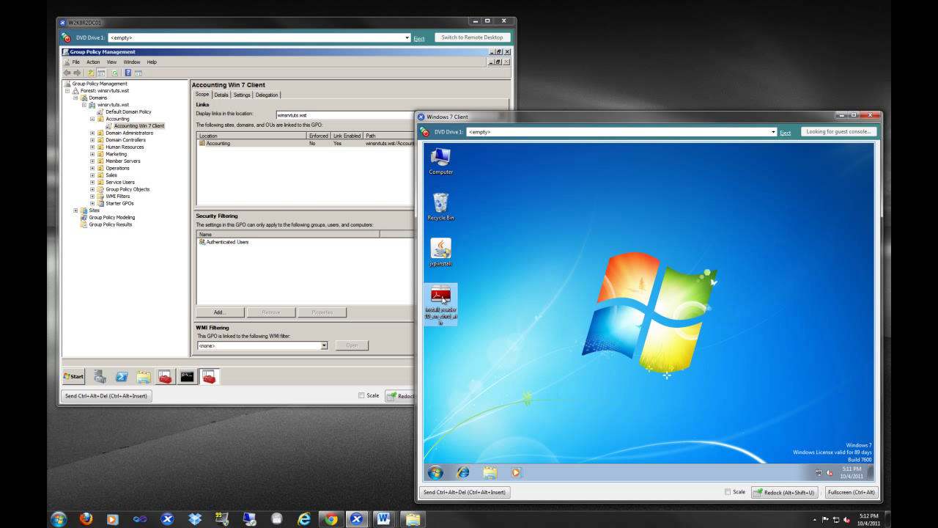
pyautogui.doubleClick(442, 297)
pyautogui.click(669, 316)
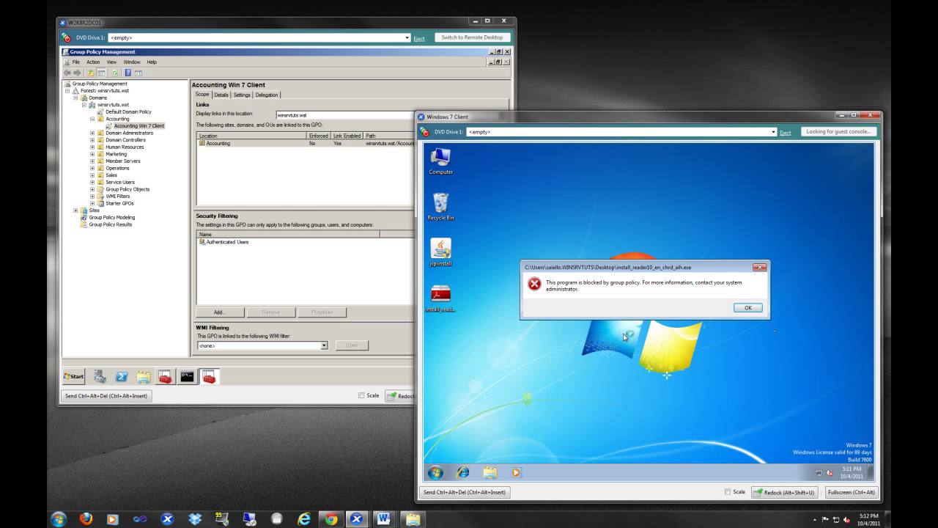
pyautogui.click(753, 309)
# - Try to run the Java installer jxpiinstall from the client's desktop and move its dialog slightly higher
pyautogui.click(447, 253)
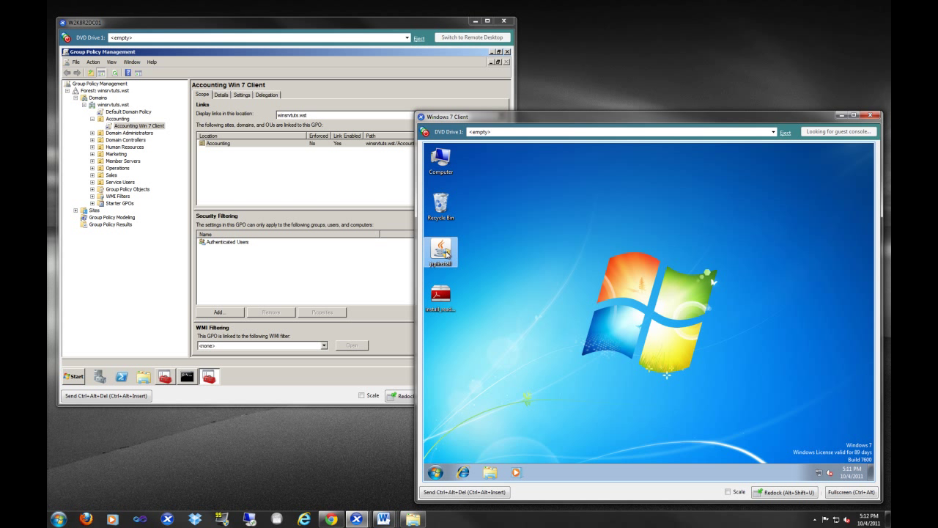
pyautogui.doubleClick(447, 253)
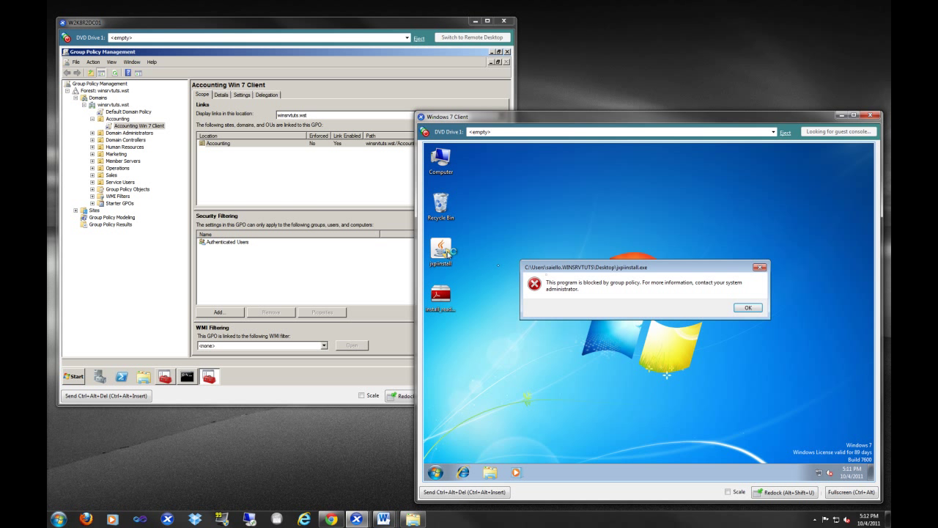
pyautogui.moveTo(603, 271); pyautogui.dragTo(603, 247)
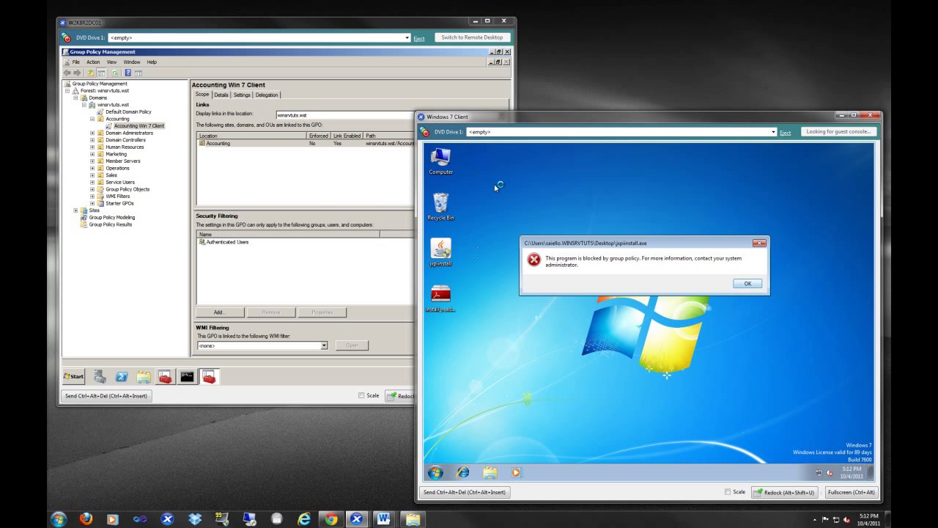
pyautogui.click(436, 472)
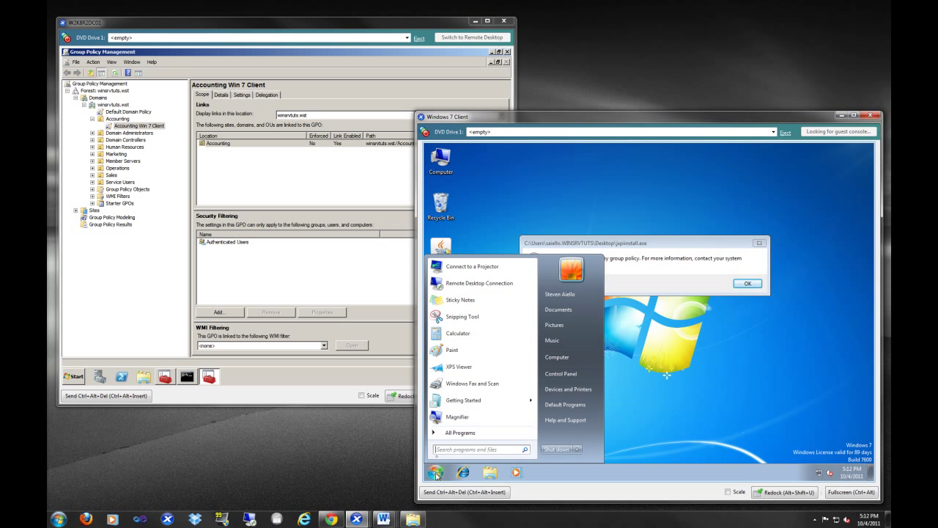
pyautogui.click(658, 262)
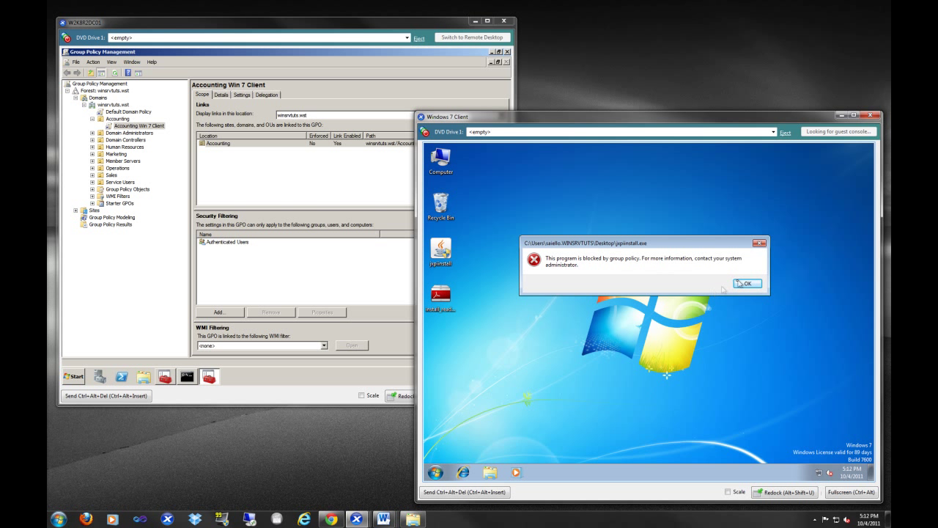
# - Switch to the domain controller and review the Accounting Win 7 Client GPO's Accounting link and Authenticated Users security filtering
pyautogui.click(137, 126)
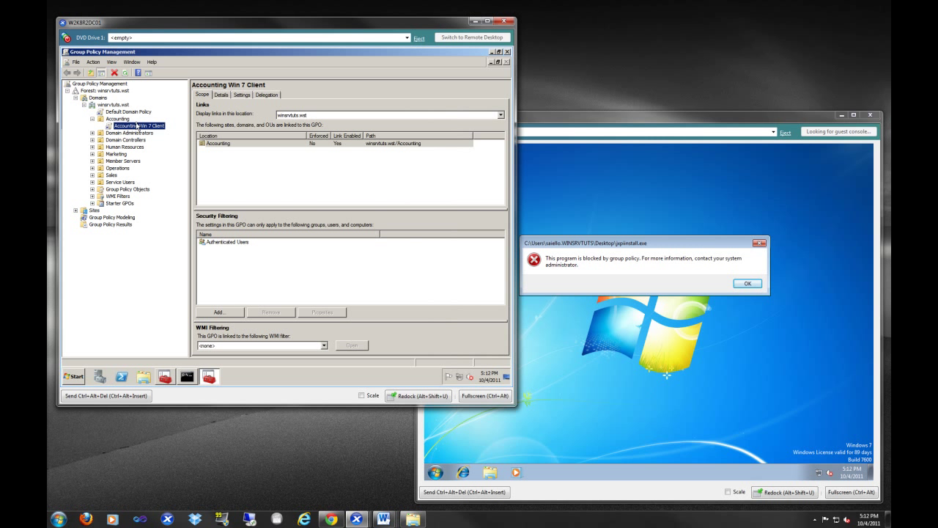
pyautogui.click(230, 246)
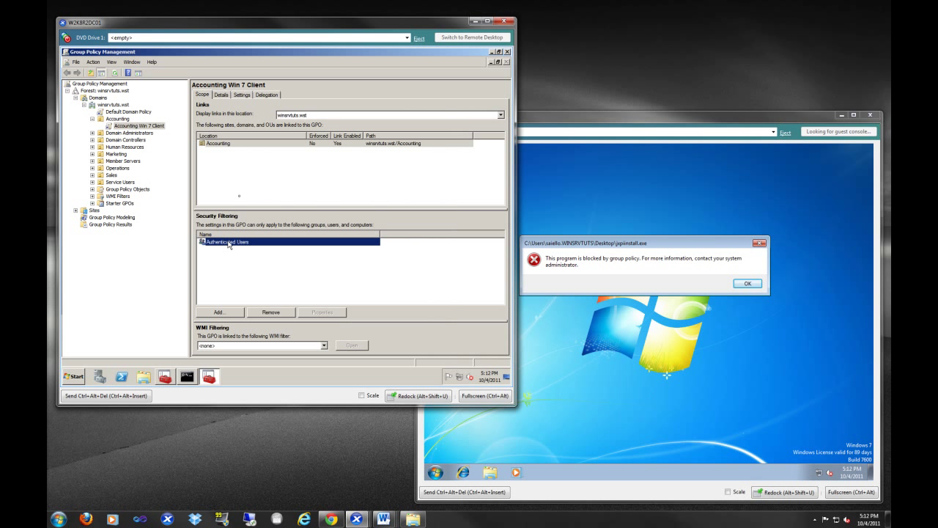
pyautogui.click(243, 146)
pyautogui.click(225, 242)
pyautogui.click(225, 147)
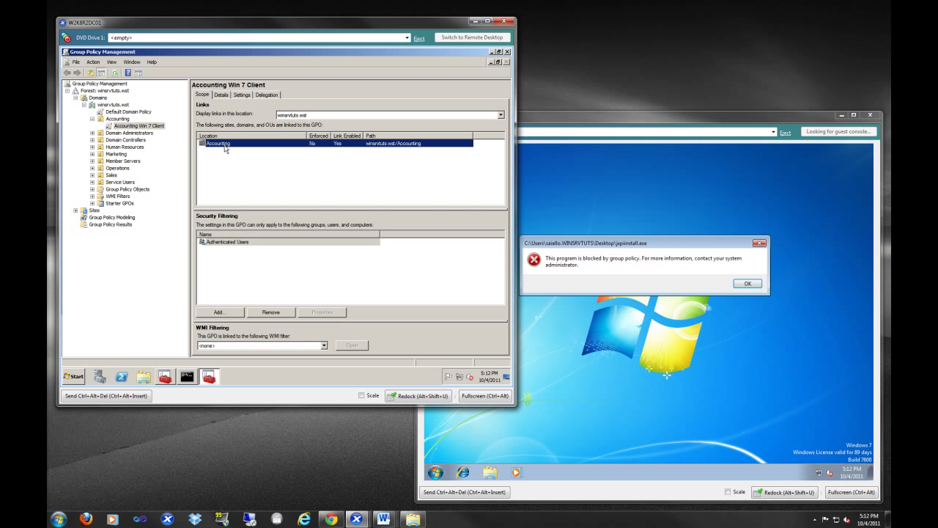
pyautogui.click(140, 126)
# - Switch to Active Directory Users and Computers and examine the WIN7ENT computer account in the Accounting OU
pyautogui.click(166, 377)
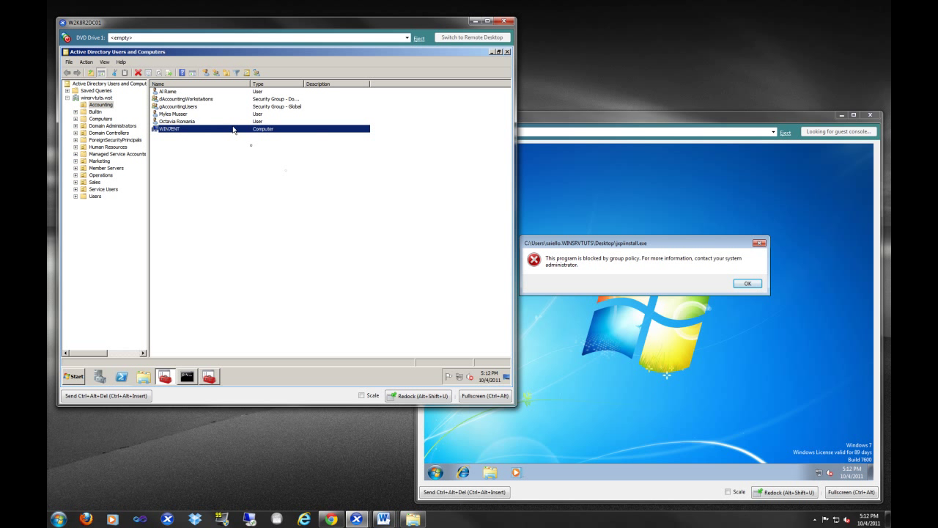
pyautogui.click(554, 254)
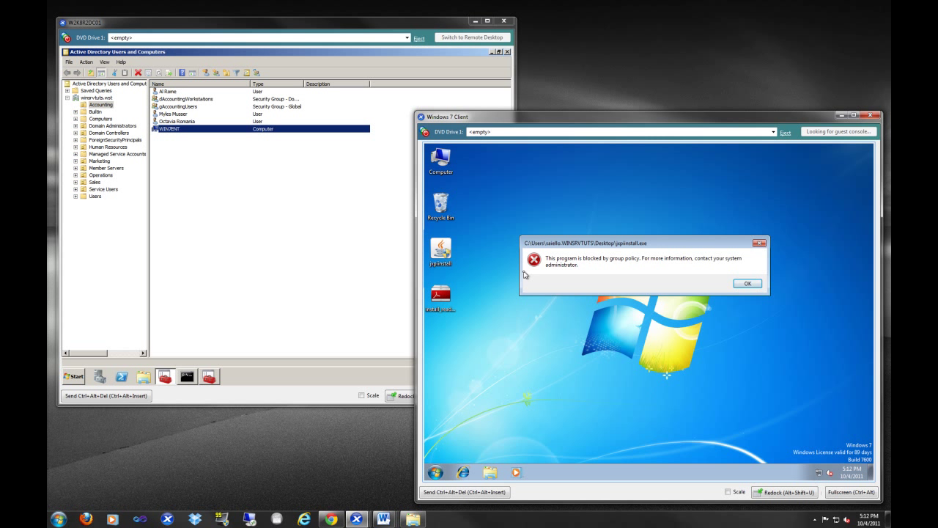
pyautogui.click(211, 174)
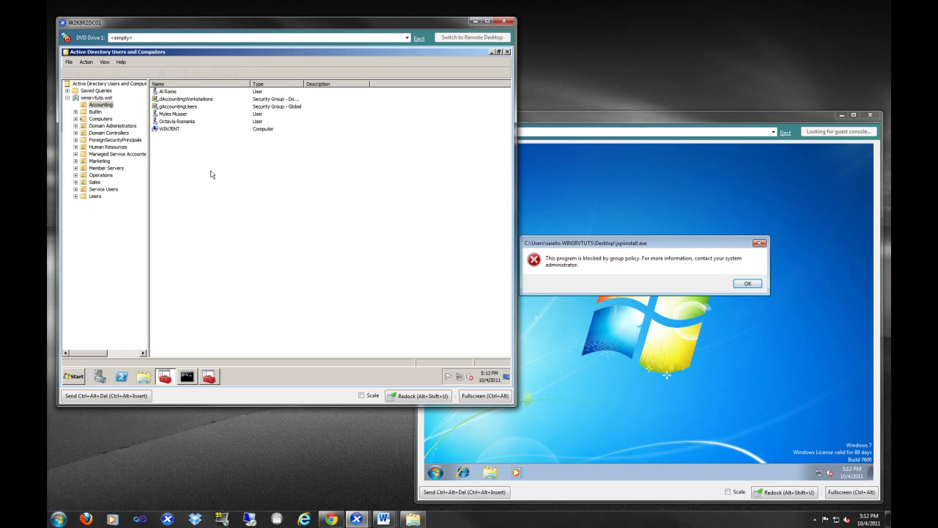
# - Review the winsrvtuts.wst domain and its Accounting OU, and bring the domain controller's command prompt to the front
pyautogui.click(89, 99)
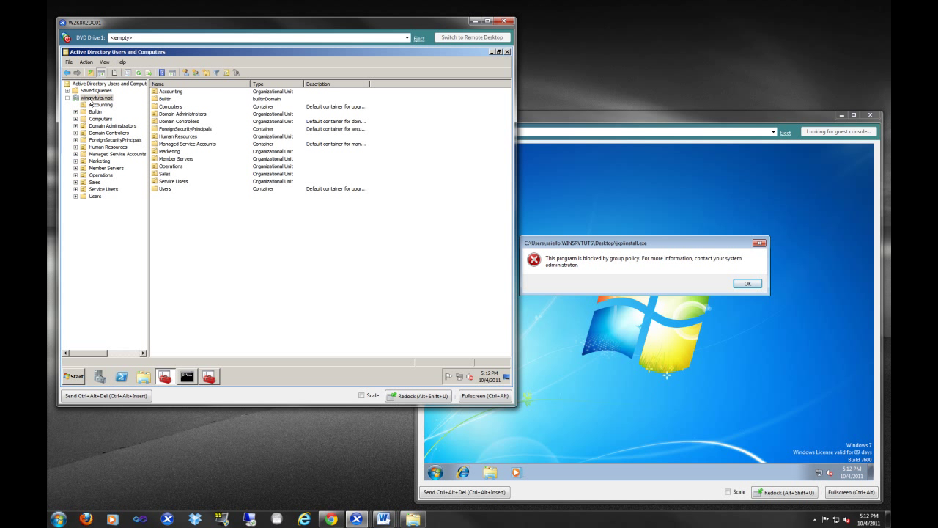
pyautogui.rightClick(102, 99)
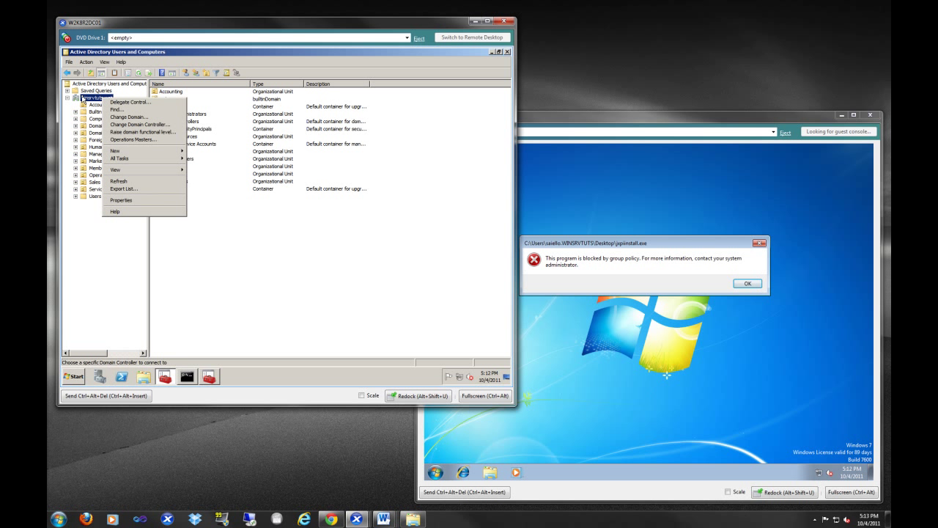
pyautogui.click(94, 101)
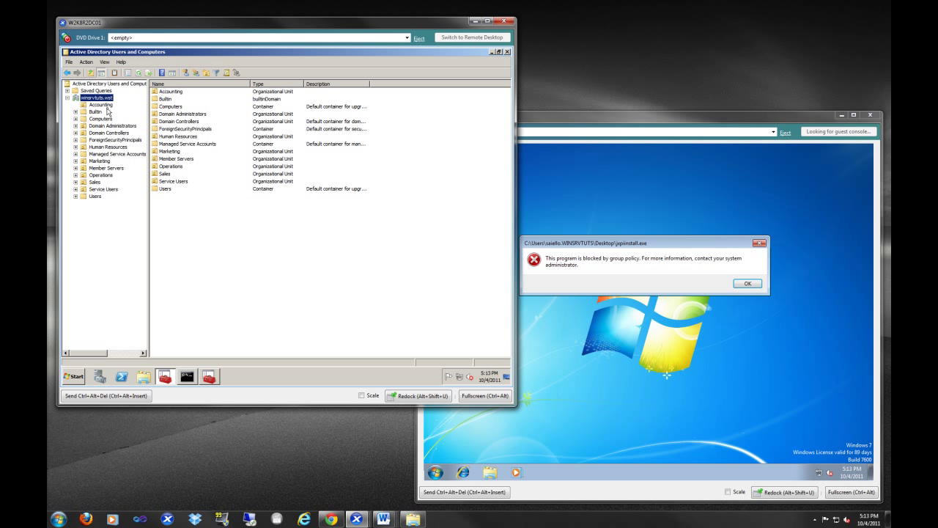
pyautogui.click(107, 106)
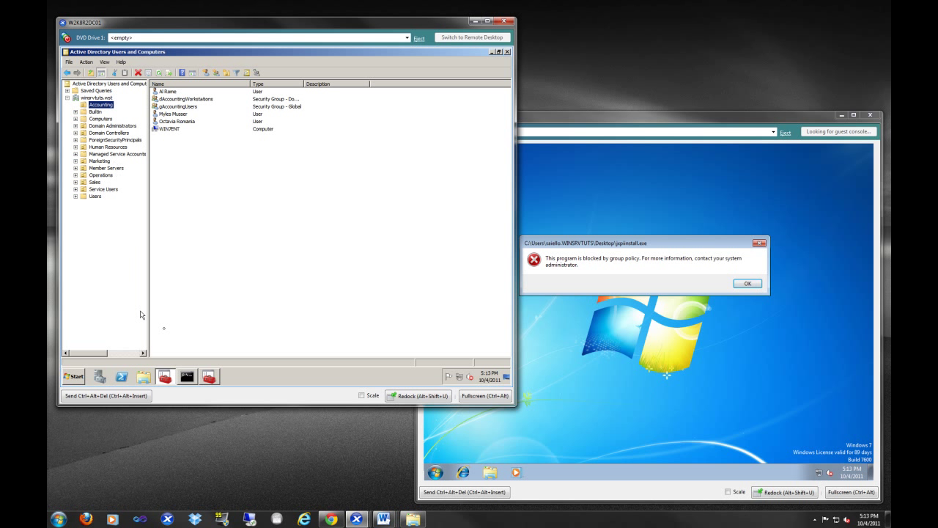
pyautogui.click(187, 376)
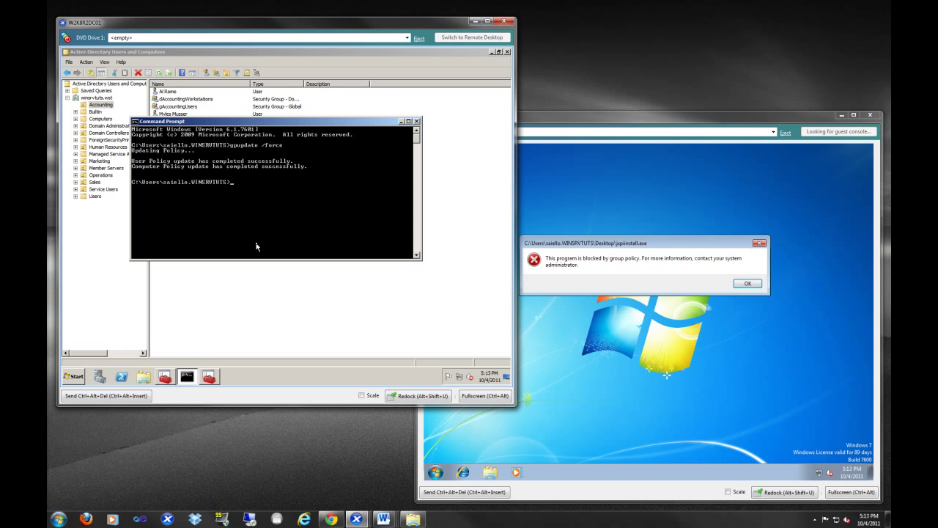
# - Close the domain controller's command prompt and compare the contents of the Accounting OU and the Computers container
pyautogui.write('exit')
pyautogui.press('Return')
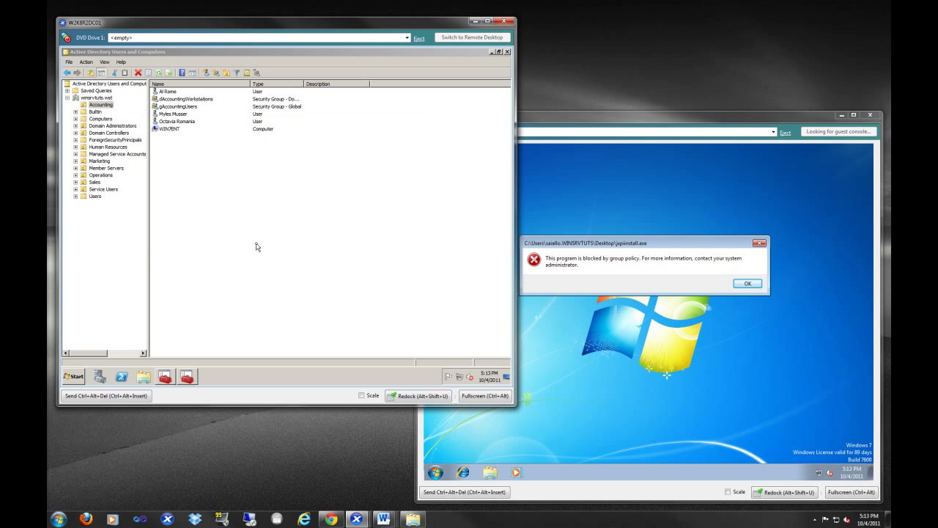
pyautogui.click(89, 106)
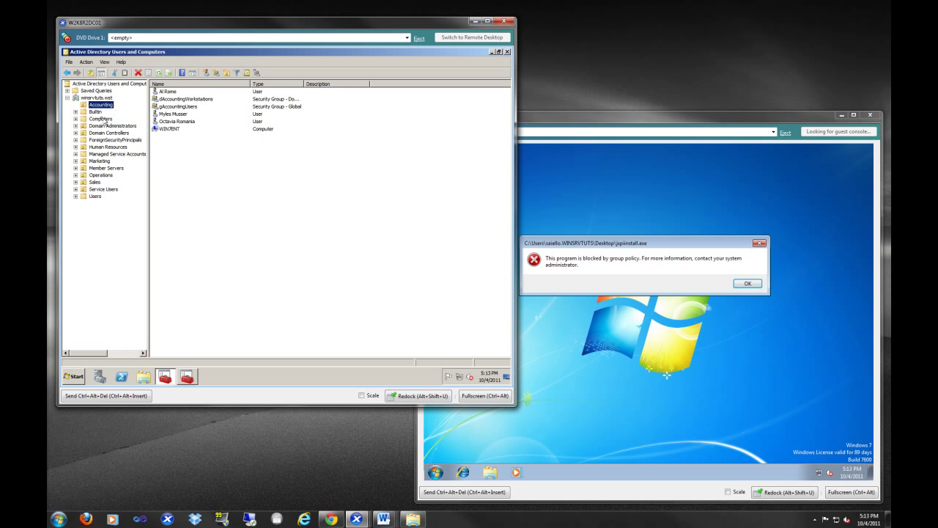
pyautogui.click(97, 112)
pyautogui.click(95, 121)
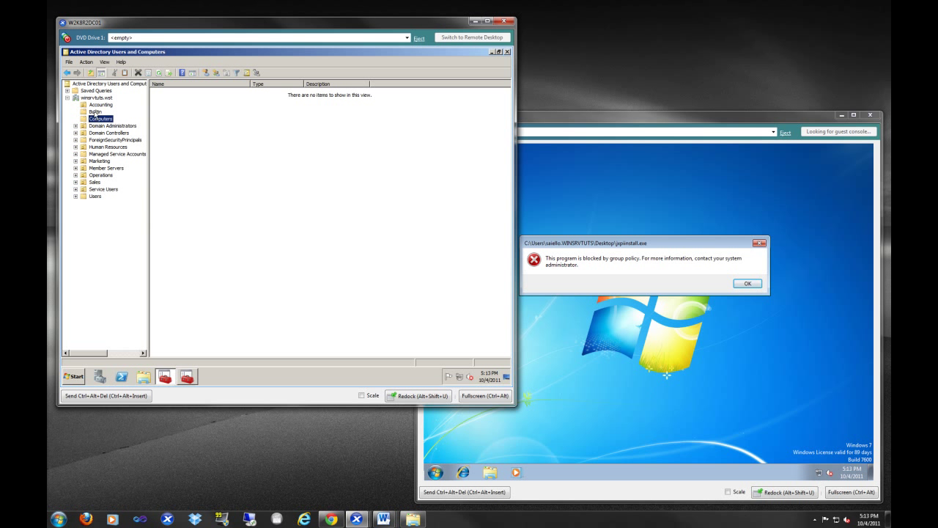
pyautogui.click(101, 106)
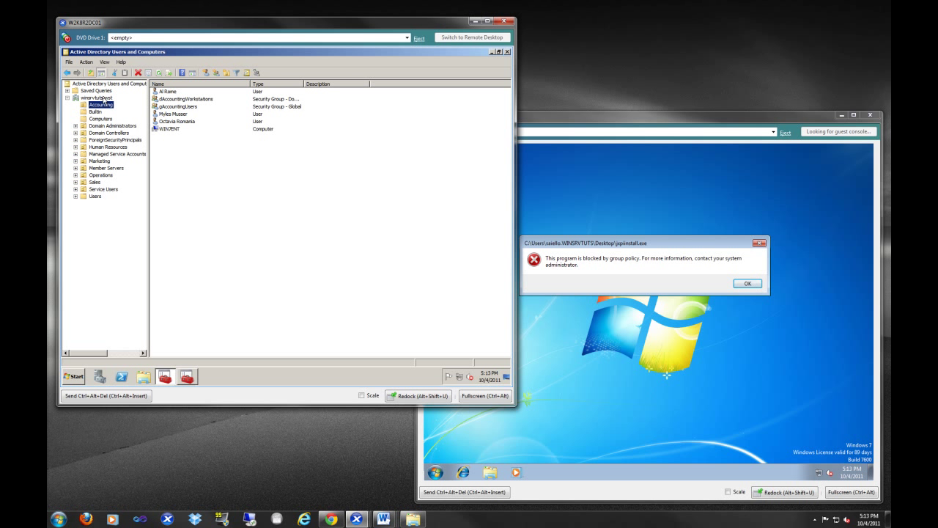
# - Review the WIN7ENT computer account and the gAccountingUsers and dAccountingWorkstations groups in the Accounting OU
pyautogui.click(176, 129)
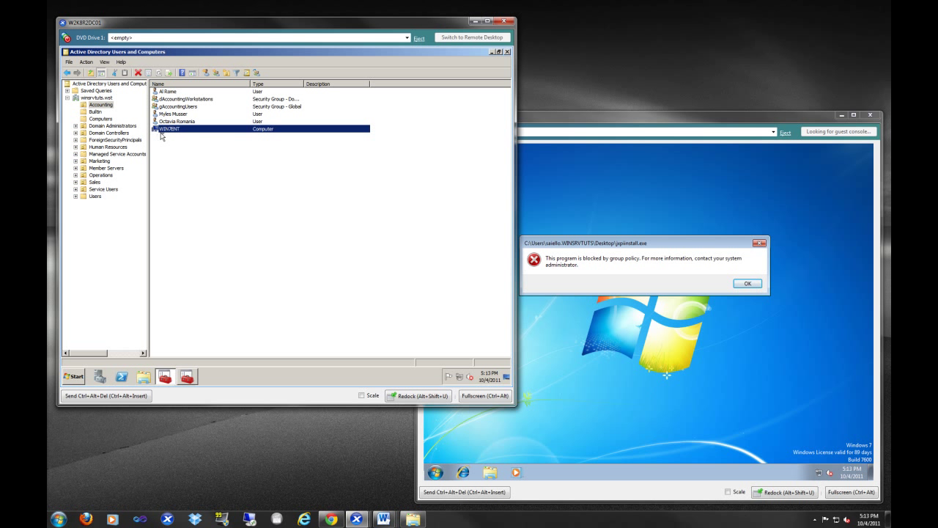
pyautogui.click(171, 107)
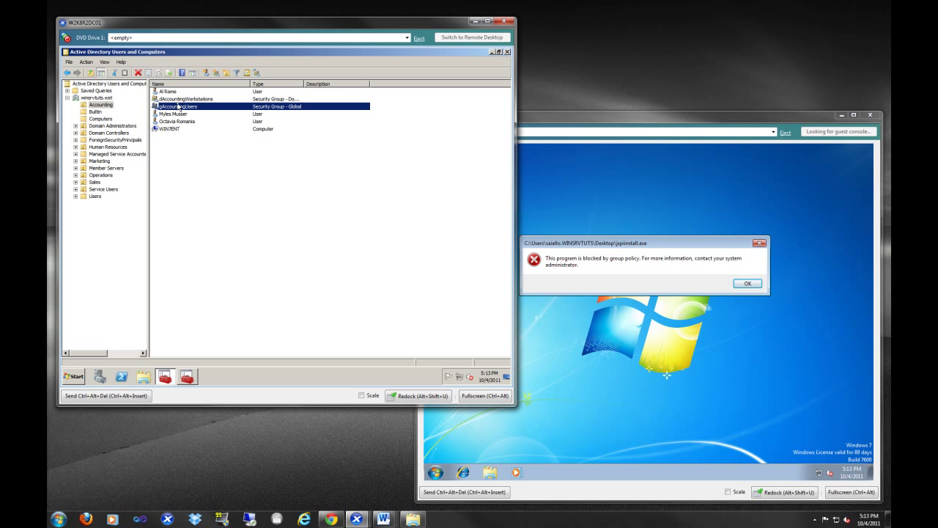
pyautogui.click(172, 99)
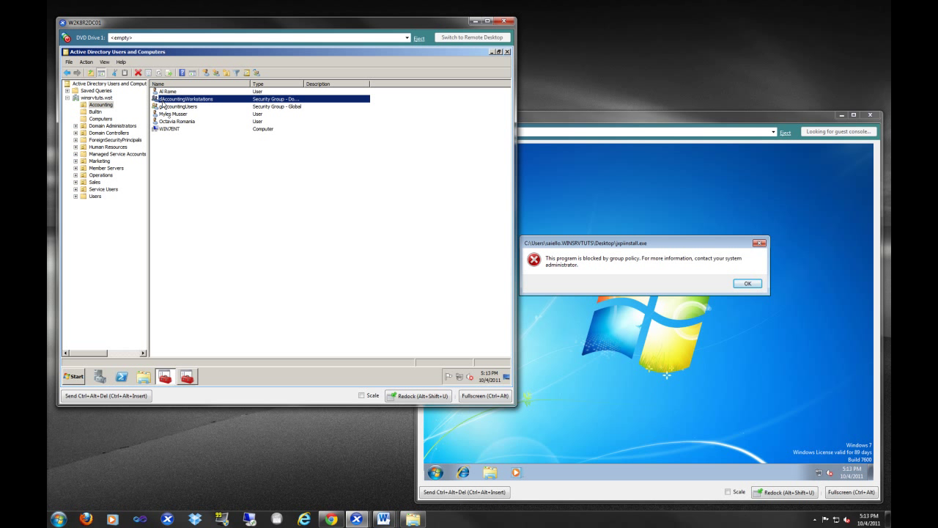
# - Switch to Group Policy Management and add the dAccountingWorkstations group to the Accounting Win 7 Client GPO's security filtering
pyautogui.click(193, 378)
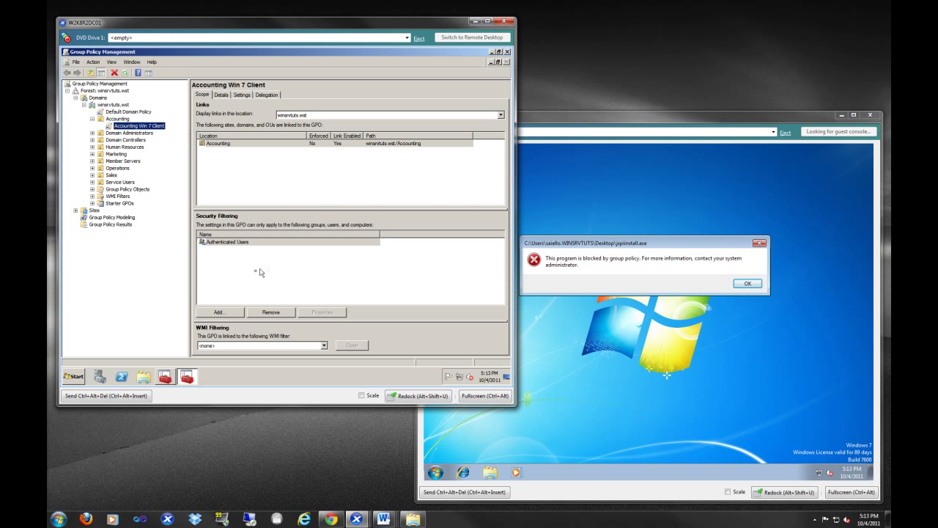
pyautogui.click(215, 314)
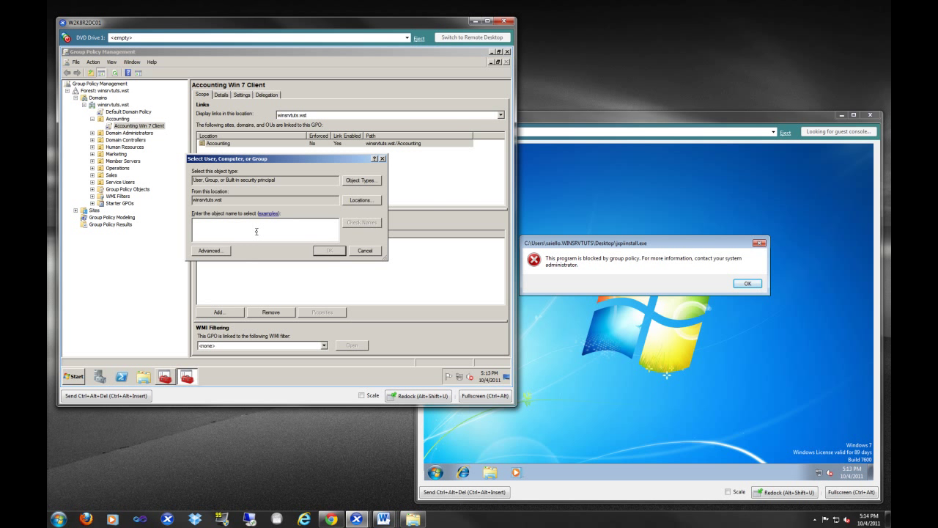
pyautogui.write('dAccounting')
pyautogui.press('Return')
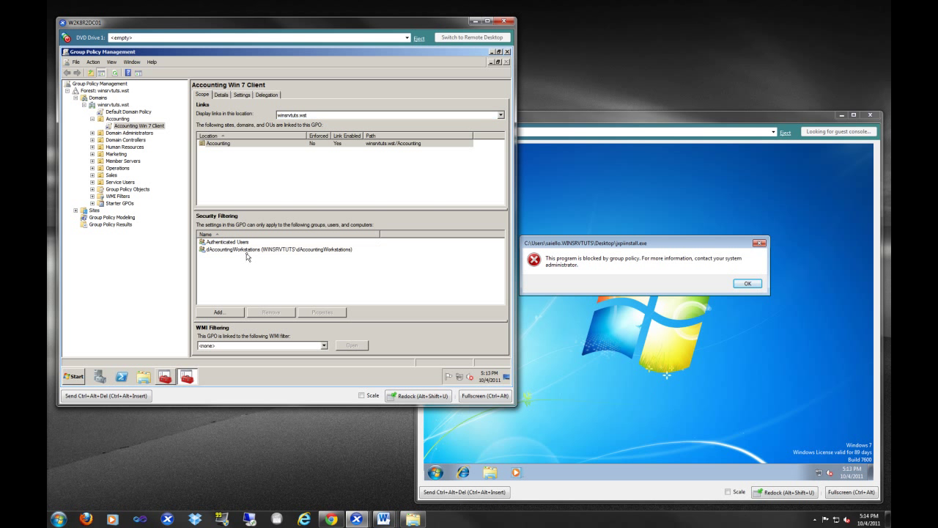
# - Compare the dAccountingWorkstations and Authenticated Users filtering entries and view the GPOs linked to the Accounting OU
pyautogui.click(267, 250)
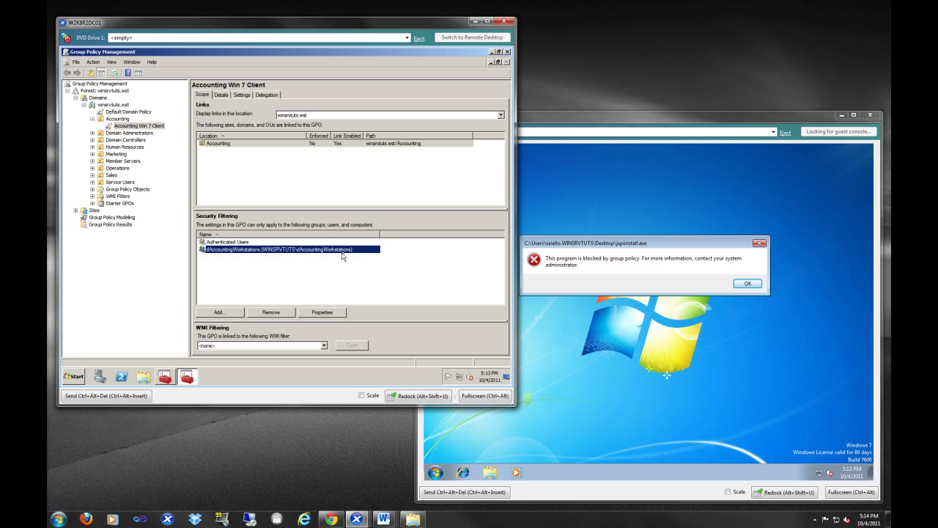
pyautogui.click(236, 243)
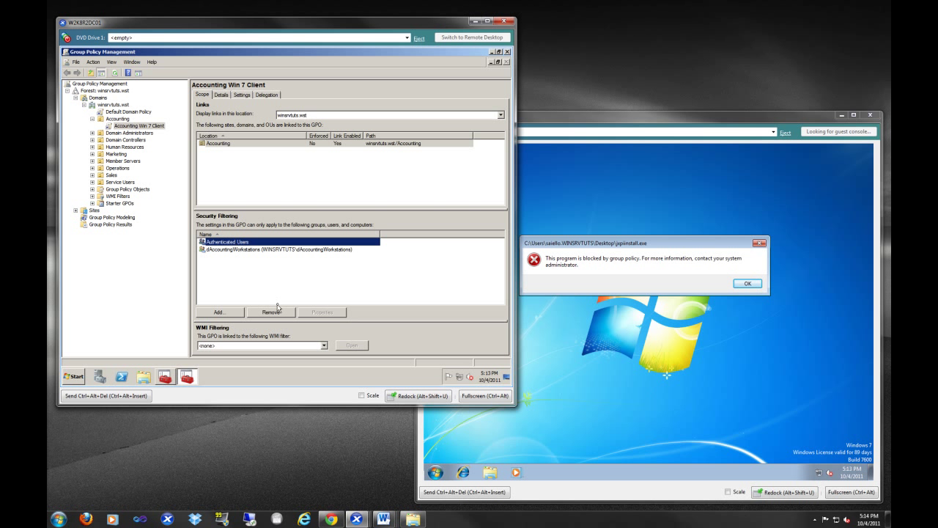
pyautogui.click(242, 250)
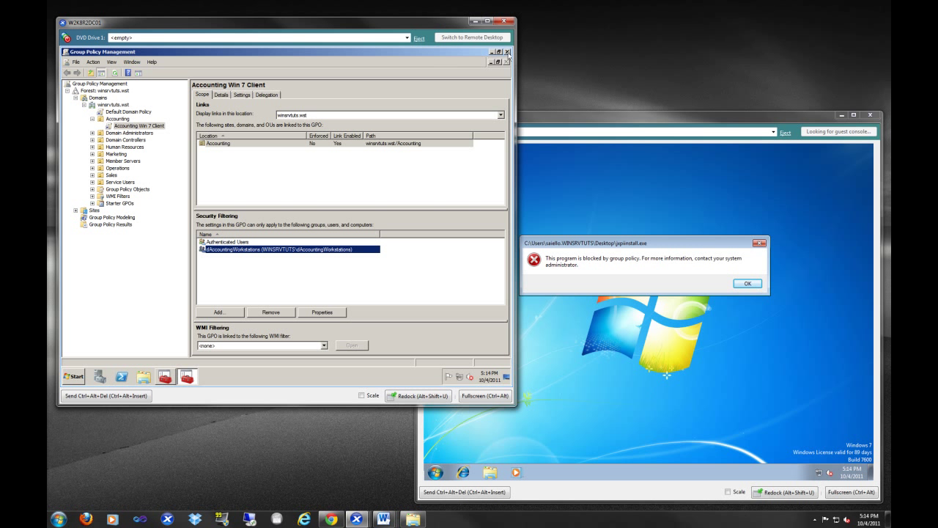
pyautogui.click(117, 119)
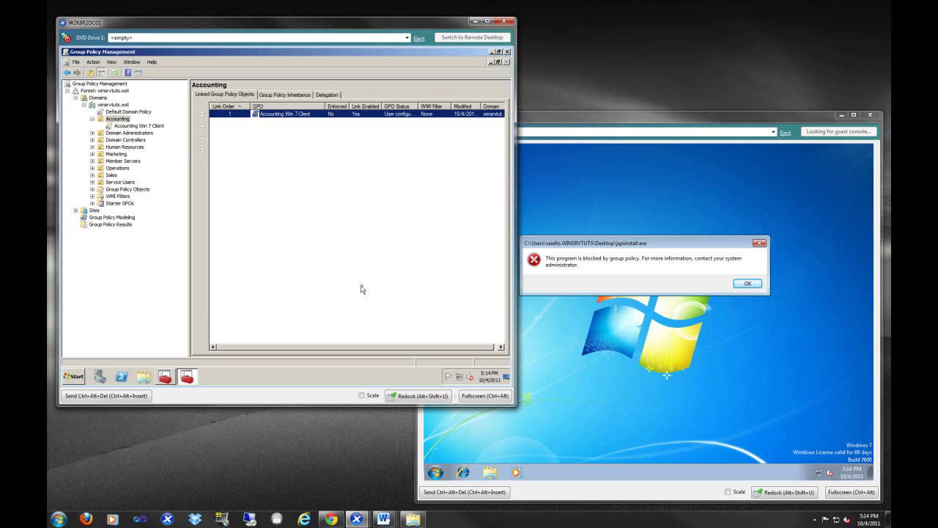
# - Dismiss the jxpiinstall dialog on the Windows 7 client and reopen the Accounting Win 7 Client GPO on the domain controller
pyautogui.click(139, 127)
pyautogui.click(596, 266)
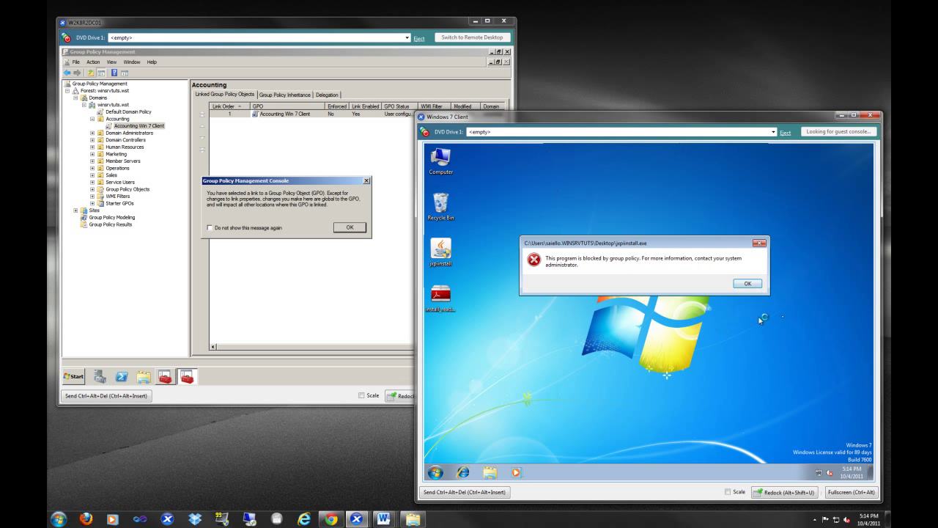
pyautogui.click(759, 244)
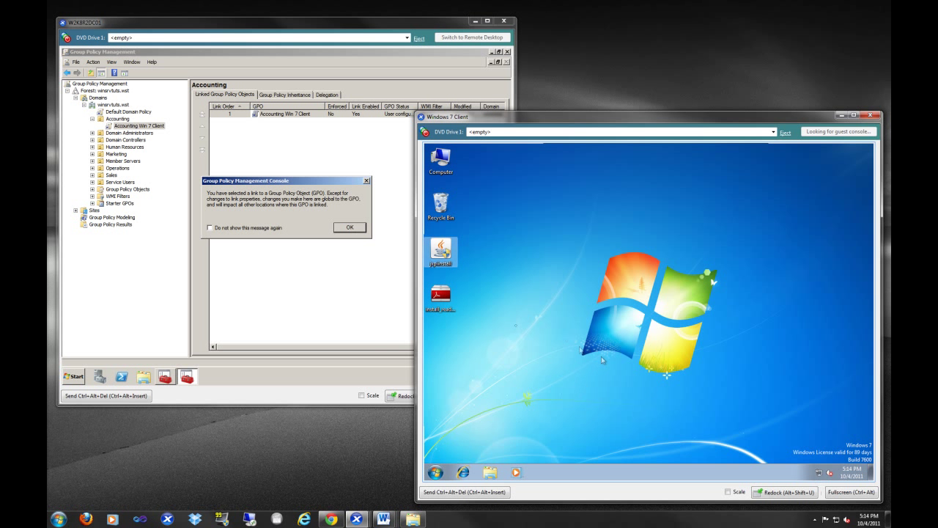
pyautogui.click(396, 244)
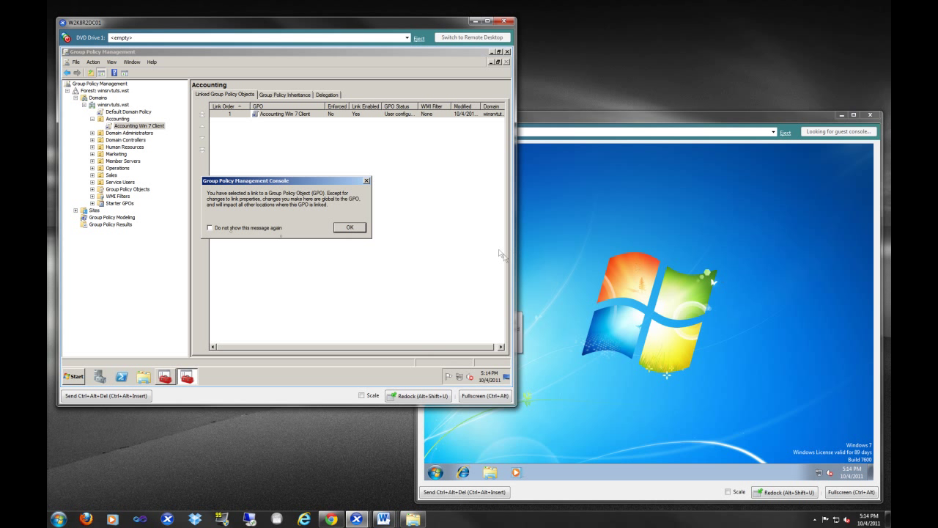
pyautogui.click(349, 227)
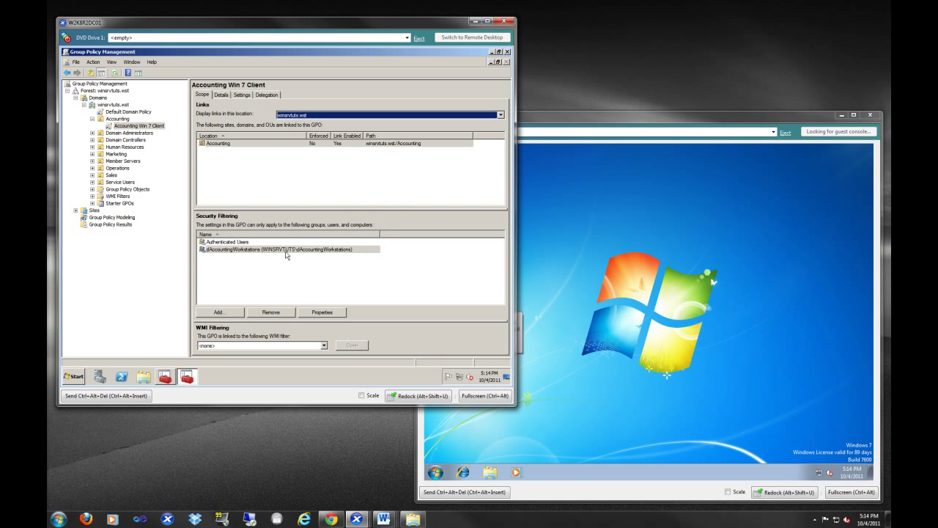
# - Remove the dAccountingWorkstations group from the Accounting Win 7 Client GPO's security filtering
pyautogui.click(287, 250)
pyautogui.click(270, 313)
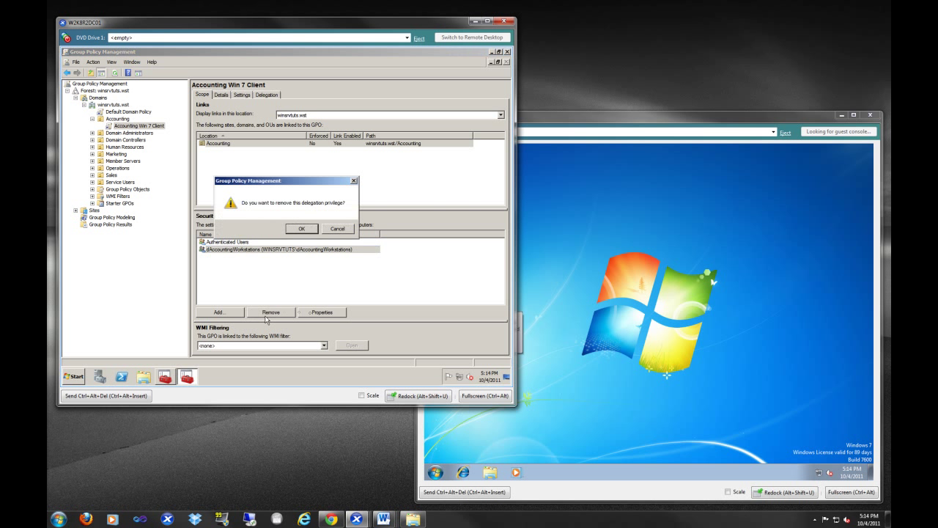
pyautogui.click(301, 228)
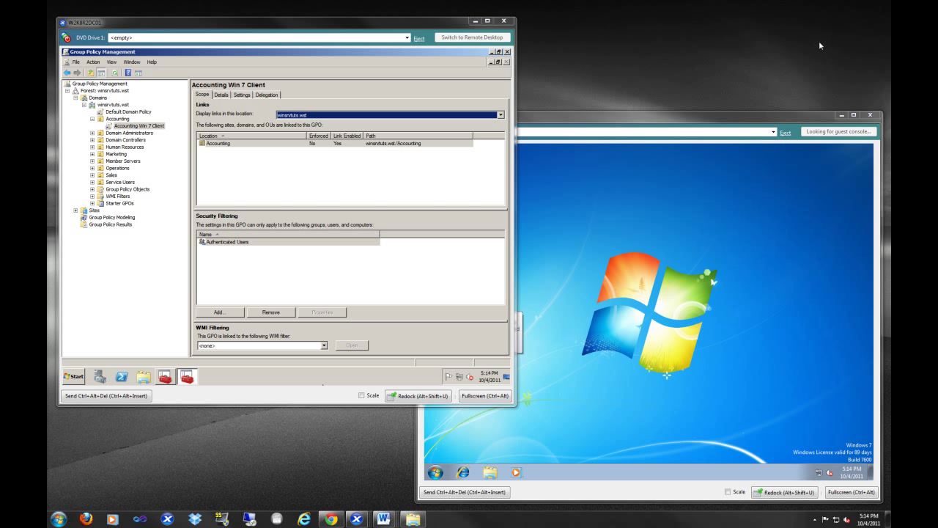
# - View the Windows 7 client's desktop and review the dAccountingWorkstations and gAccountingUsers groups in Active Directory Users and Computers
pyautogui.click(725, 121)
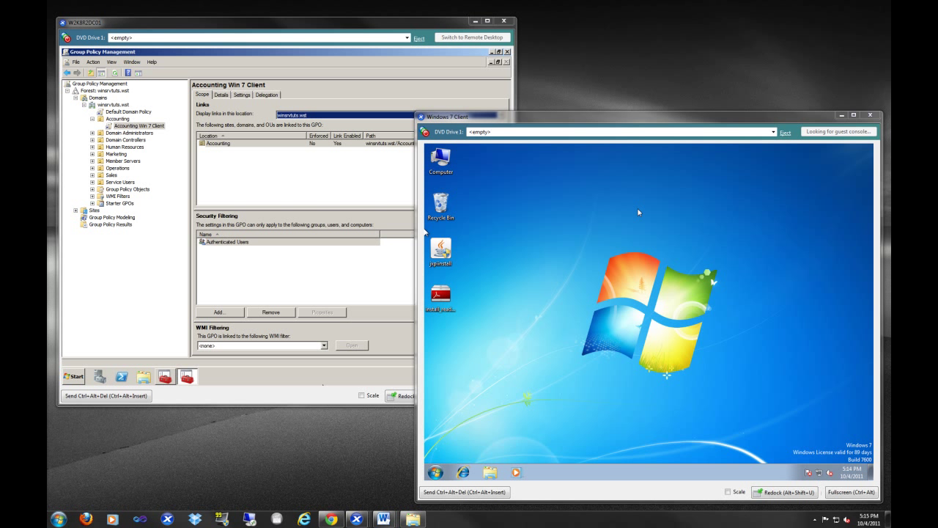
pyautogui.click(166, 378)
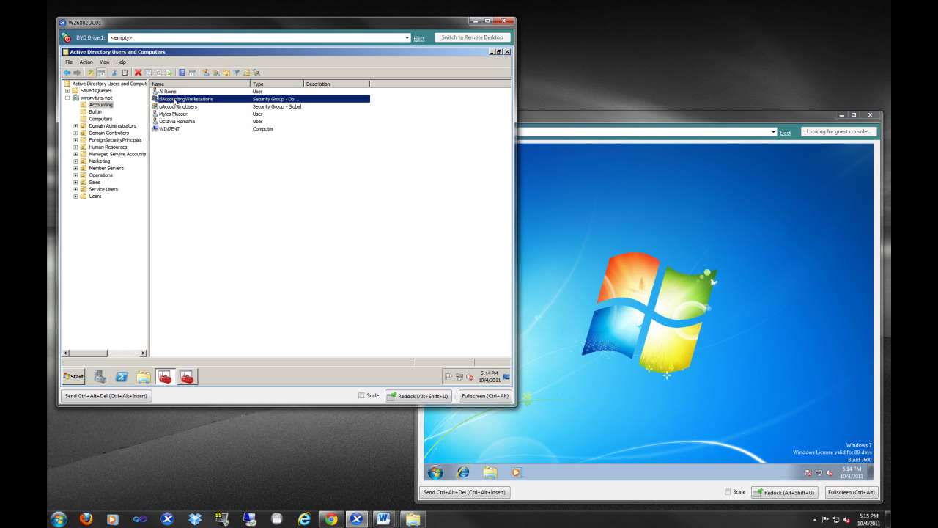
pyautogui.click(174, 108)
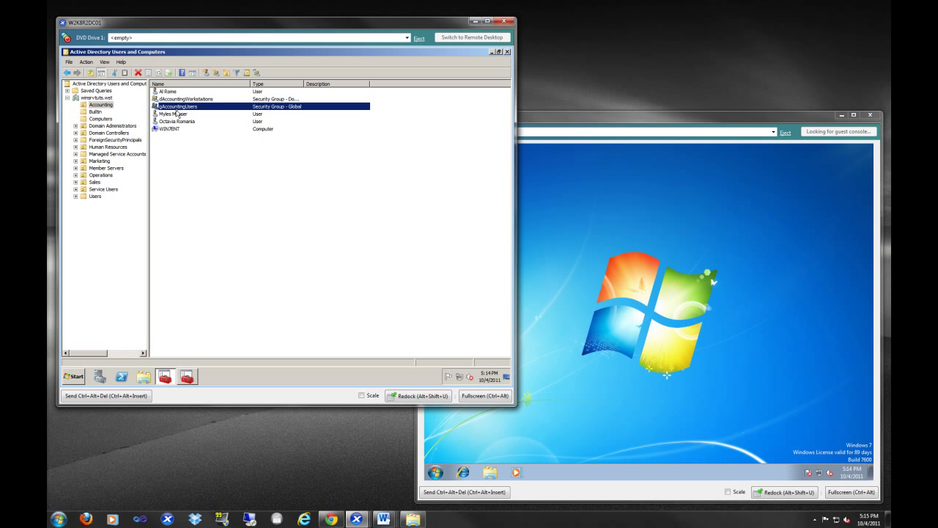
pyautogui.click(269, 466)
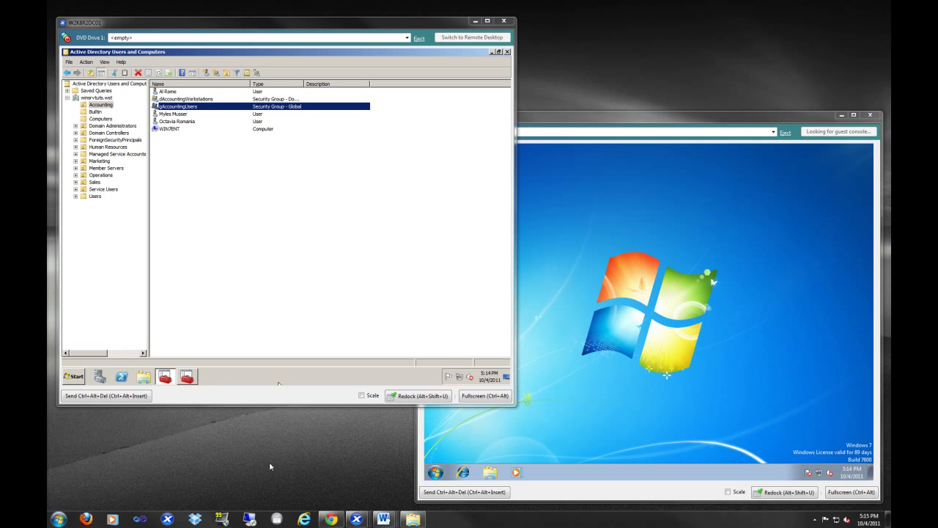